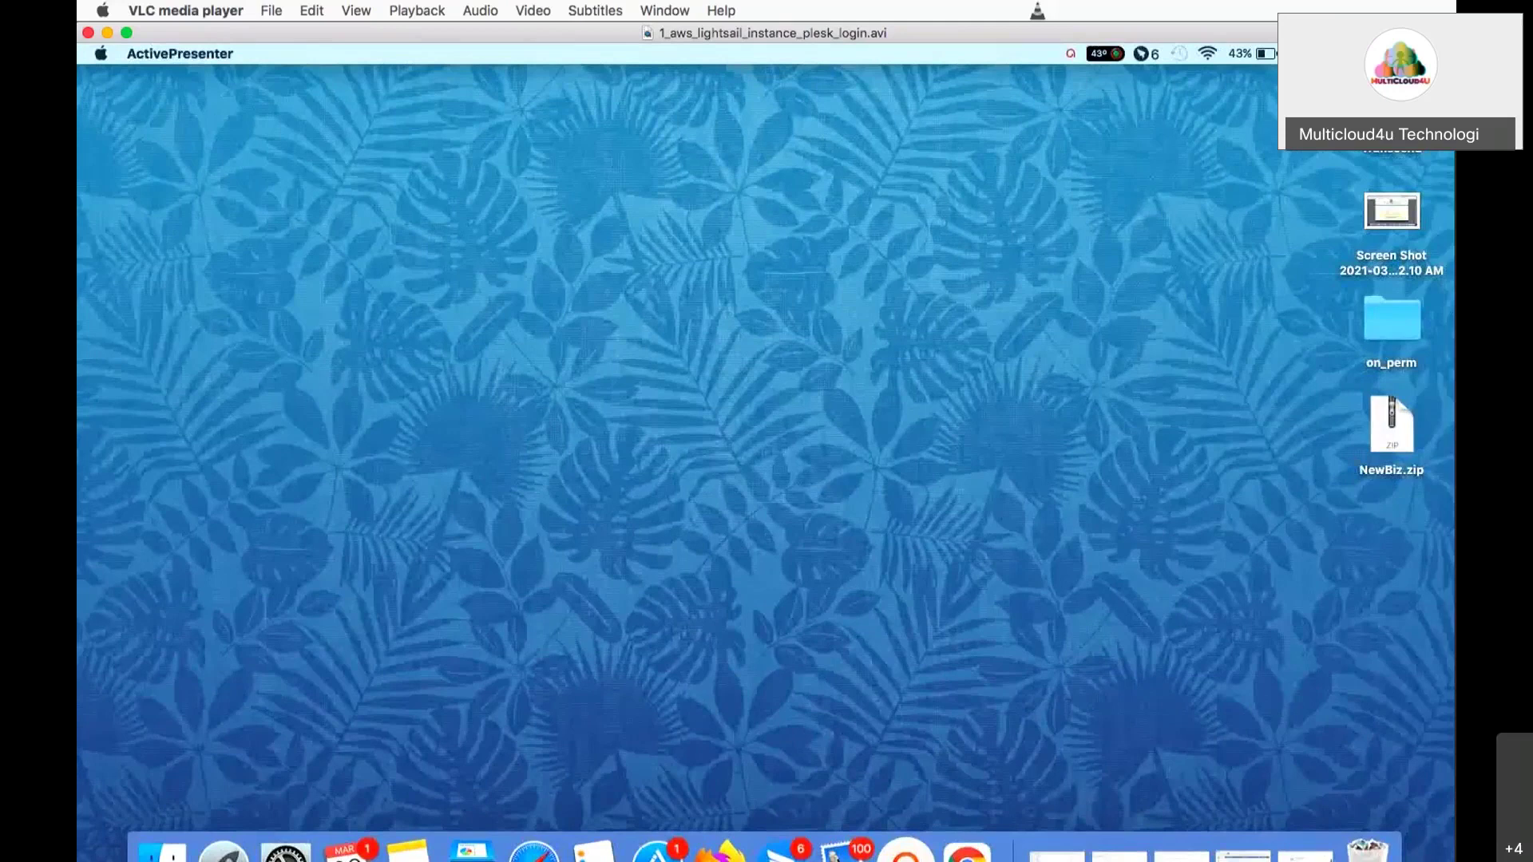
- Play the tutorial video full screen in VLC, rewinding it back to the start
key("super+f")
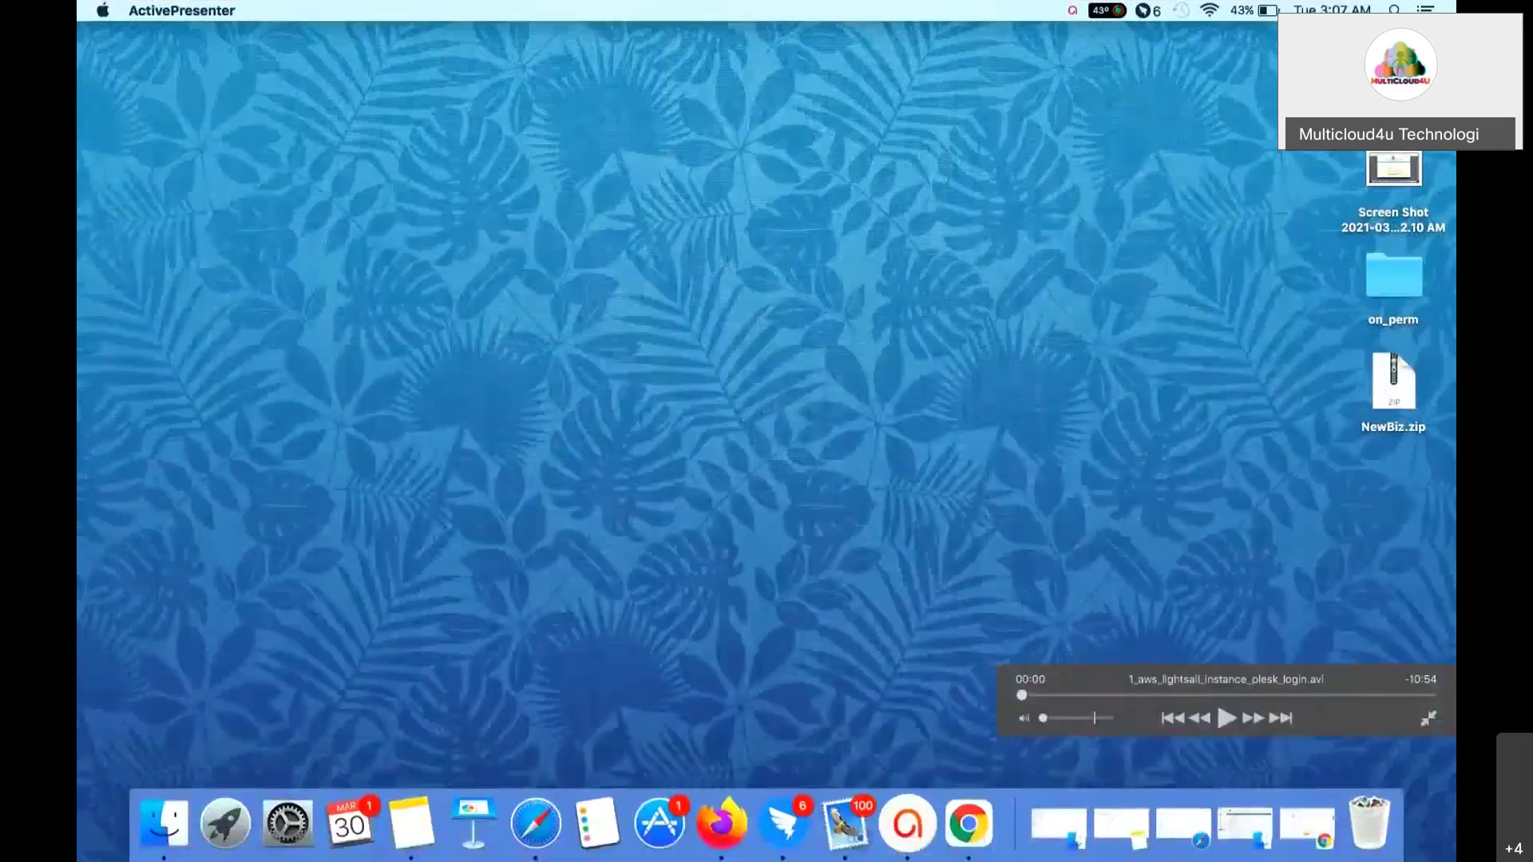
key("space")
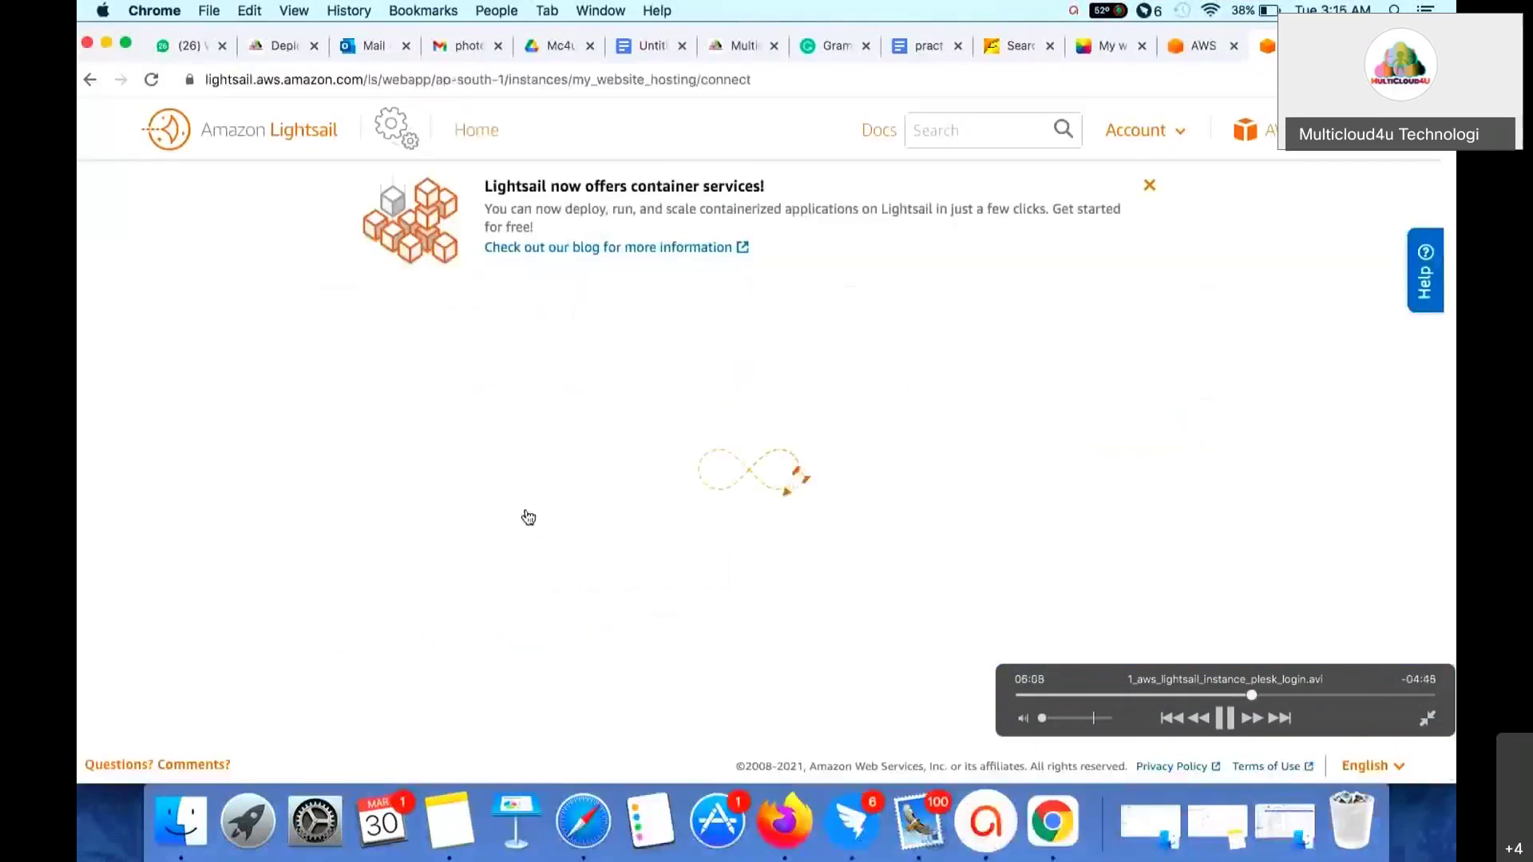
key("super+Left")
key("super+Left")
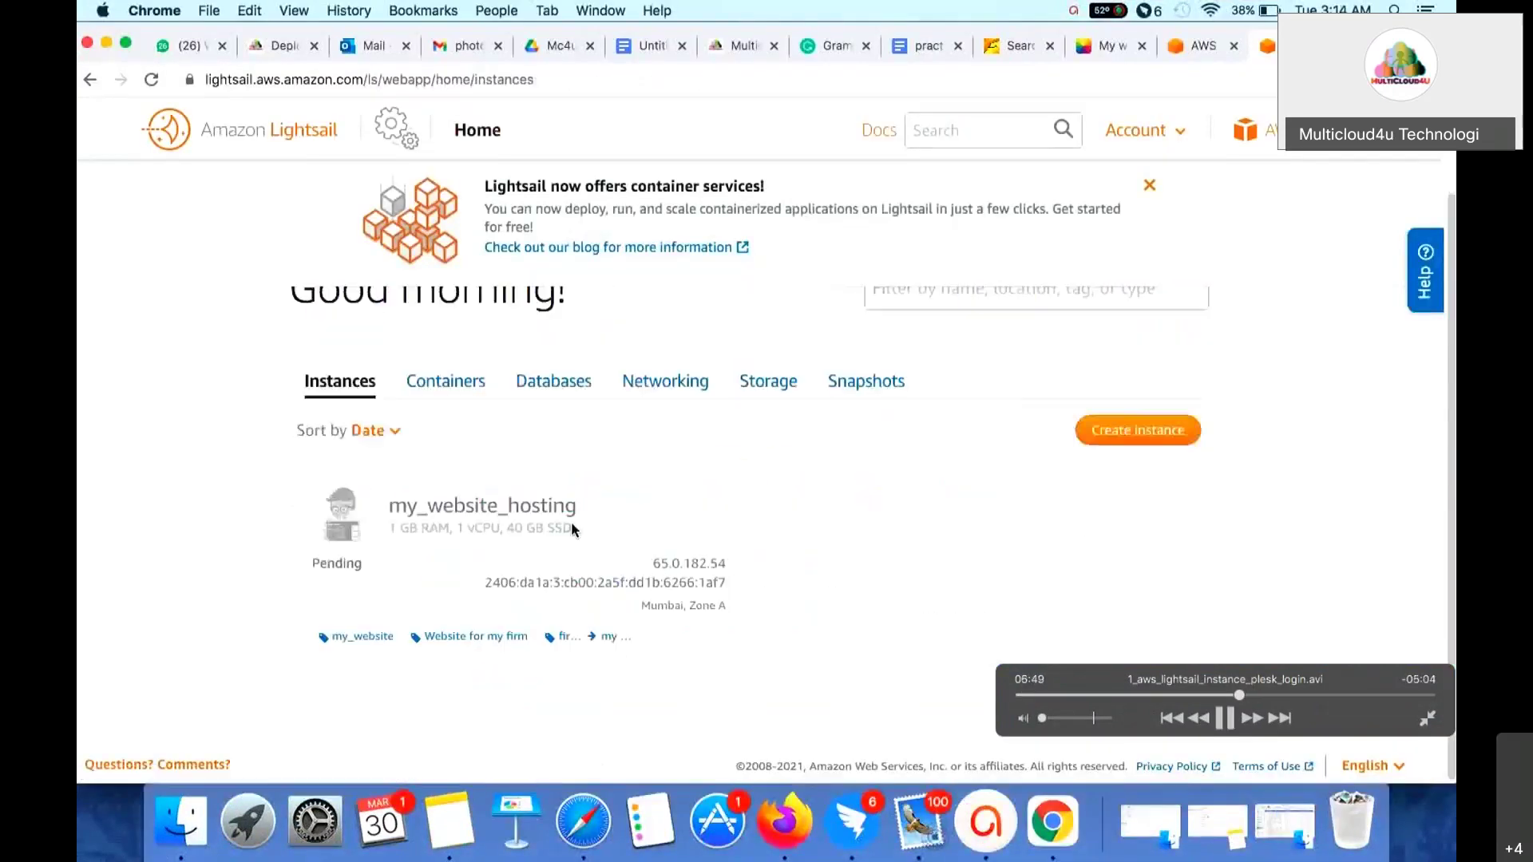
left_click_drag(1240, 696, 1020, 696)
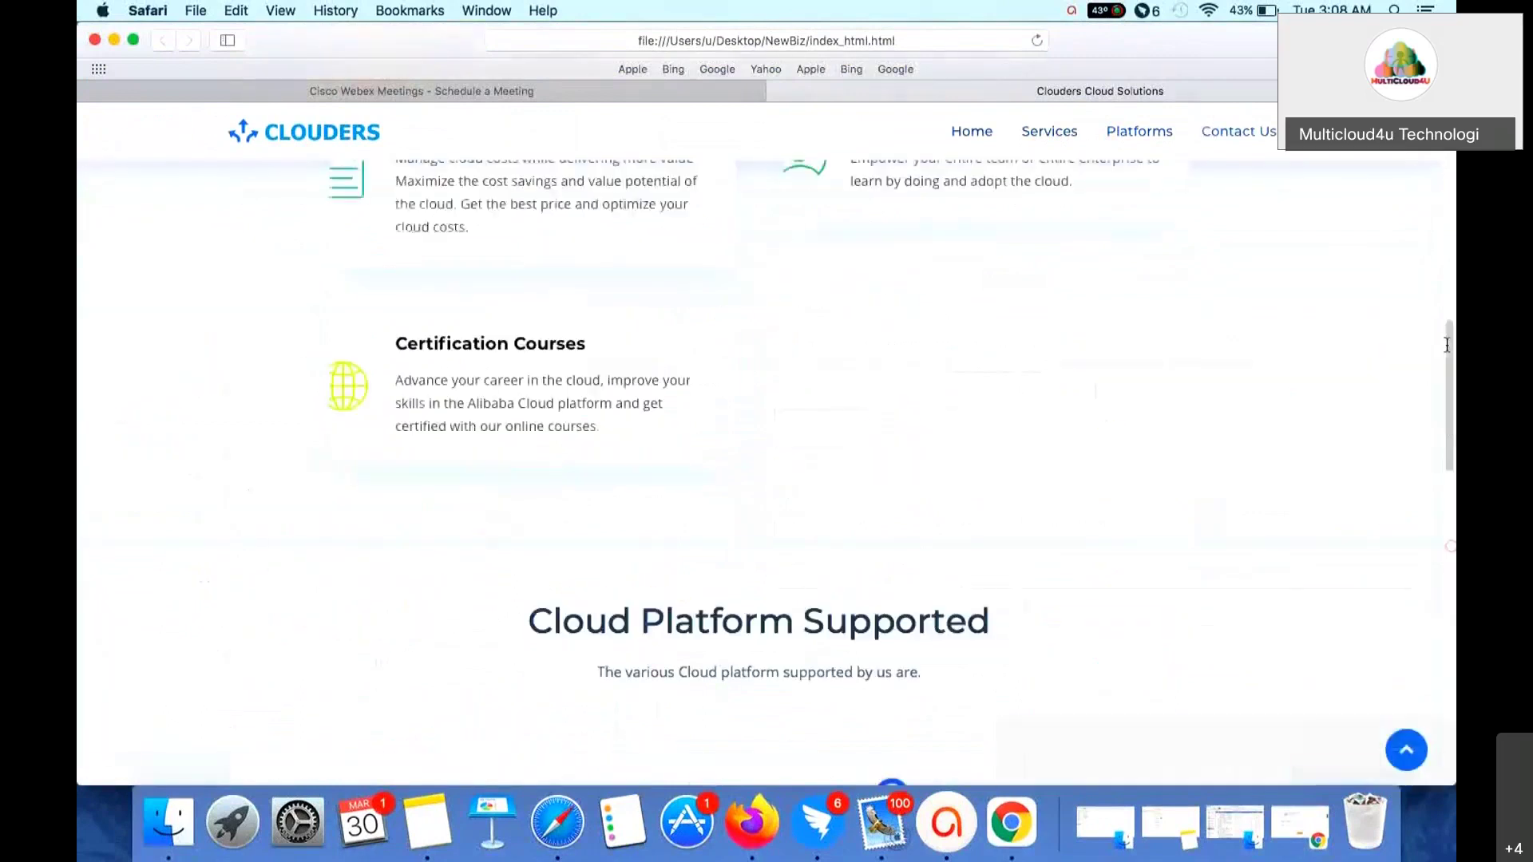
- Let the tutorial play on past the Clouders site to Lightsail's Select a blueprint page
mouse_move(1451, 394)
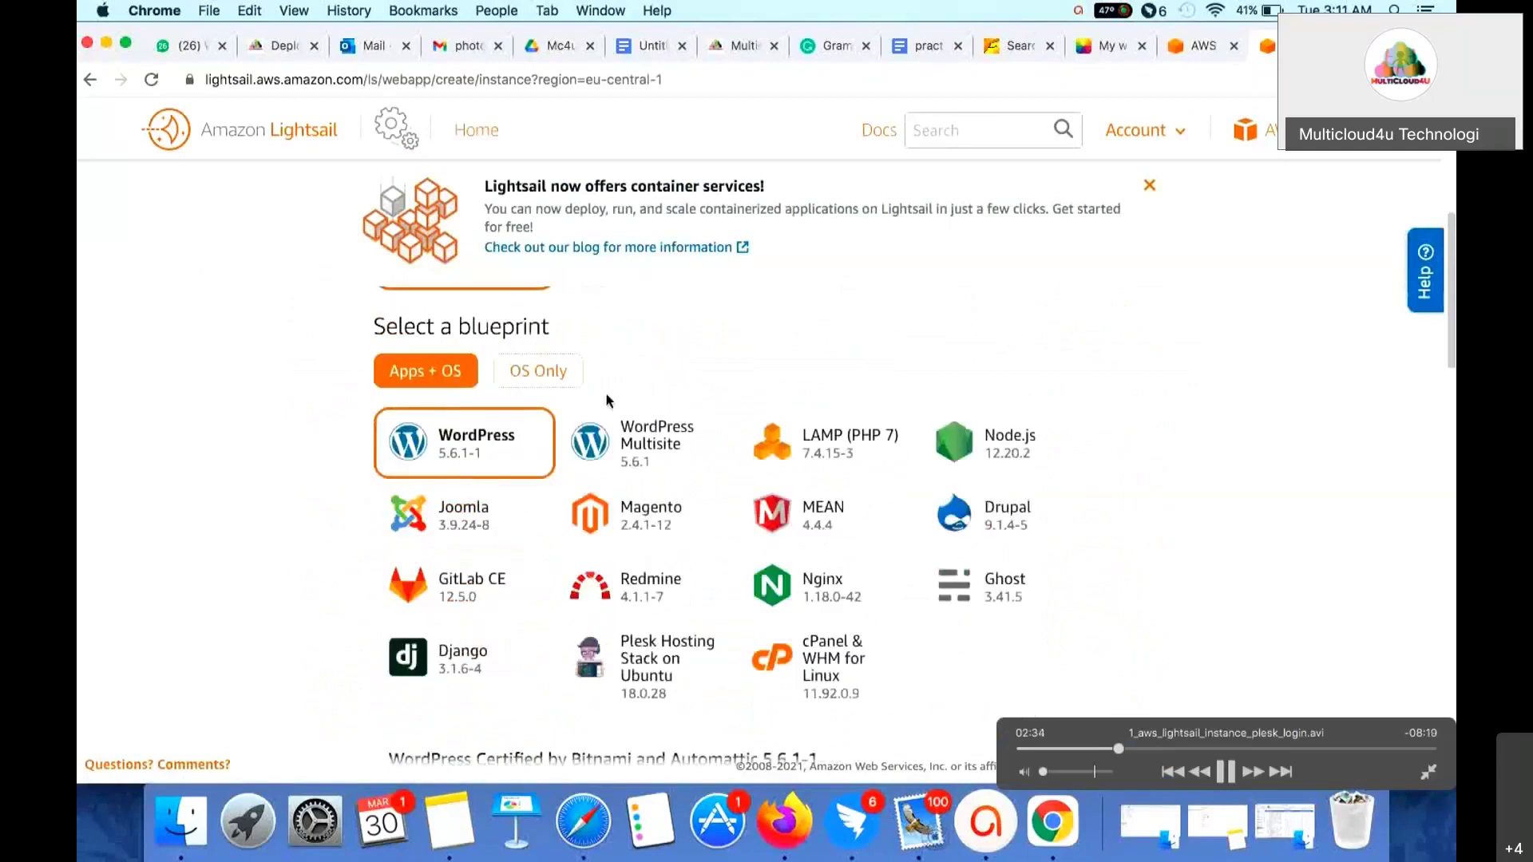
- Raise the volume slightly and pause briefly on the Plesk Hosting Stack on Ubuntu blueprint
key("super+Up")
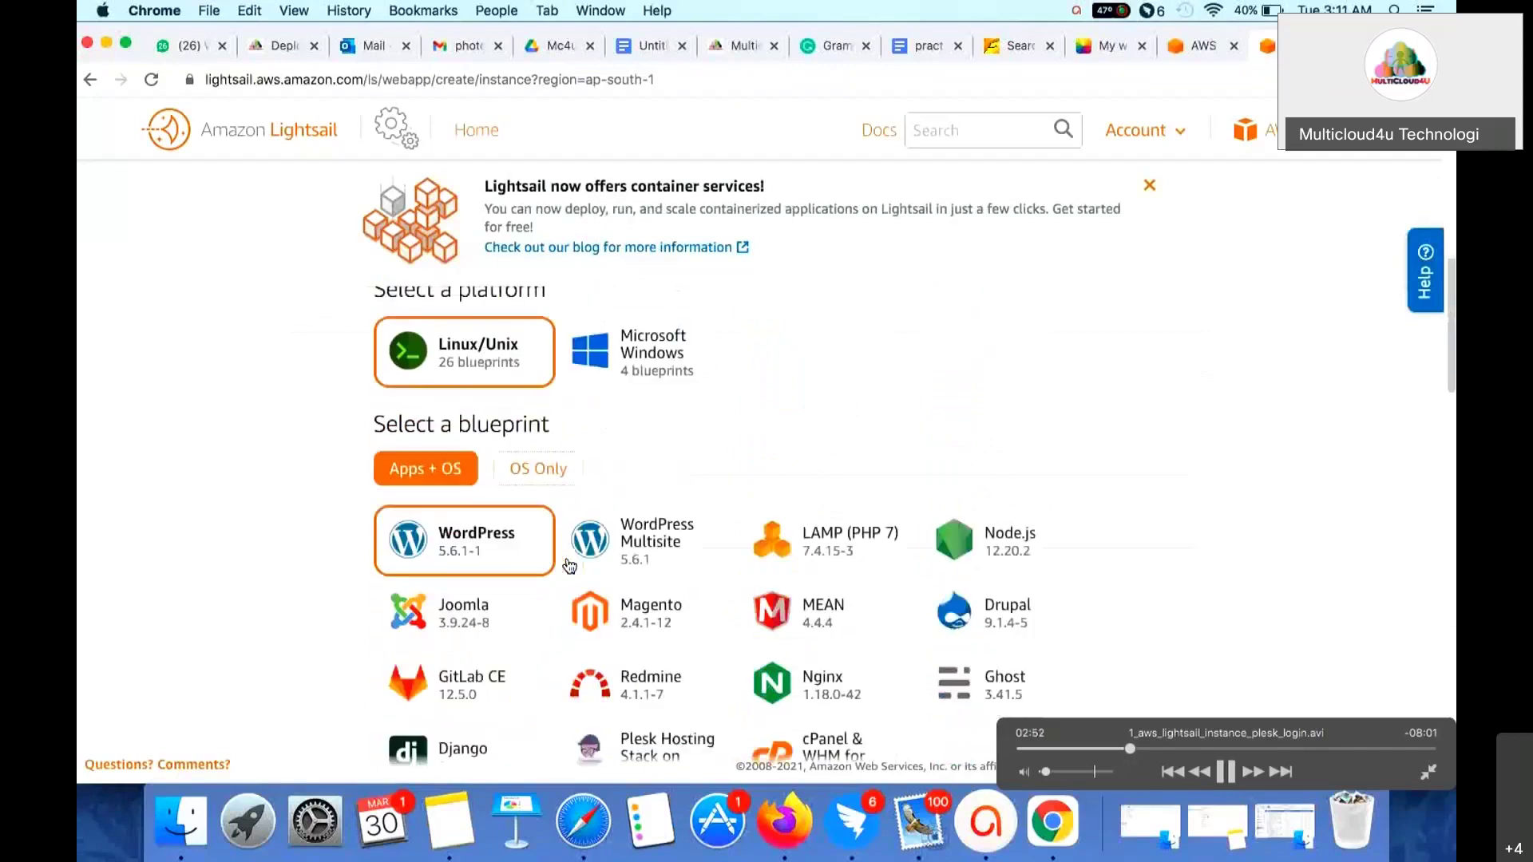
key("space")
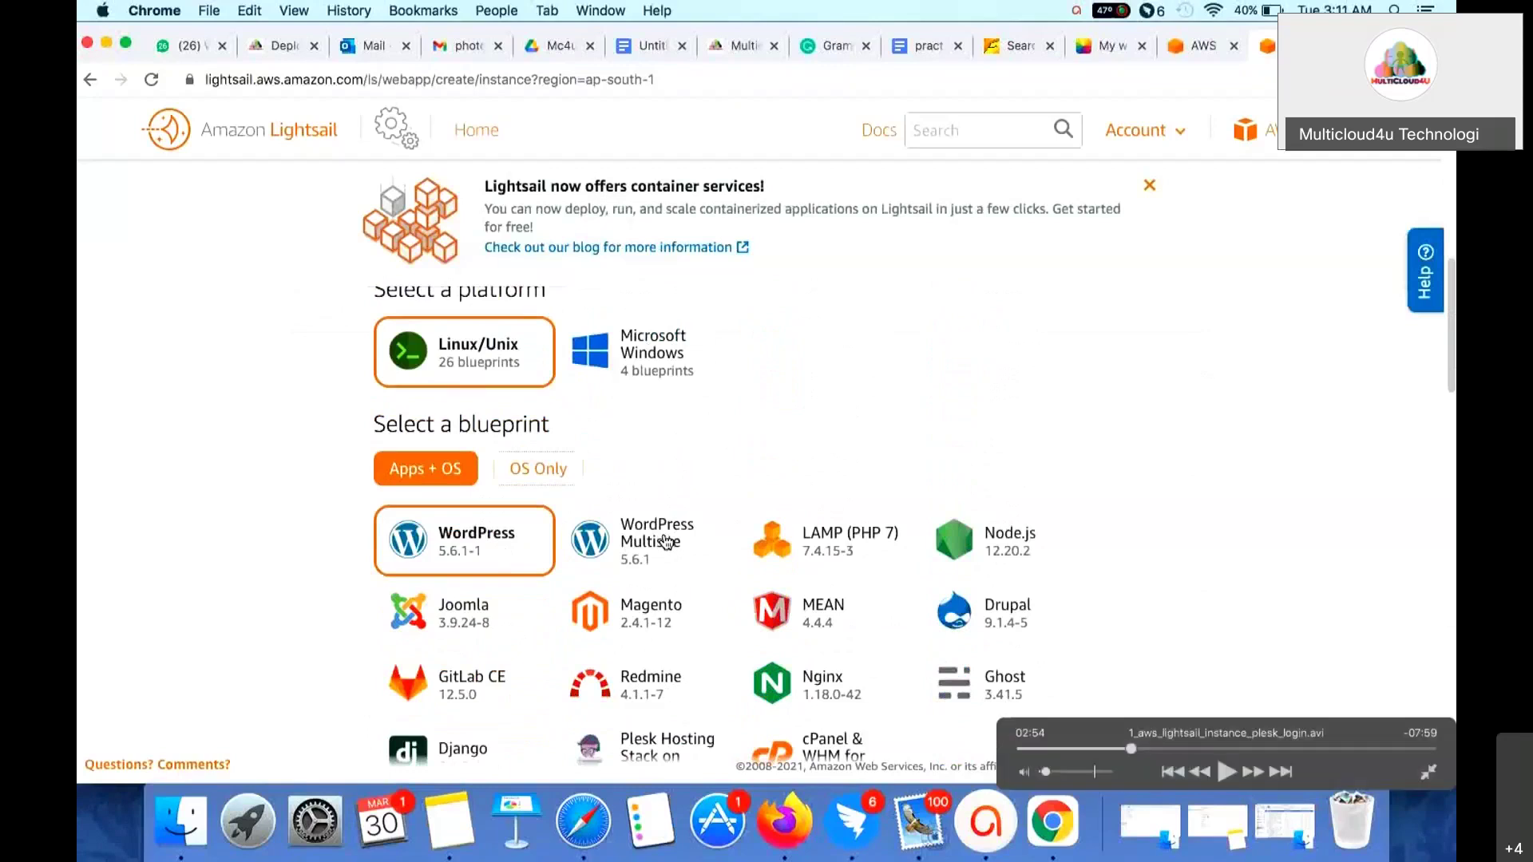
key("space")
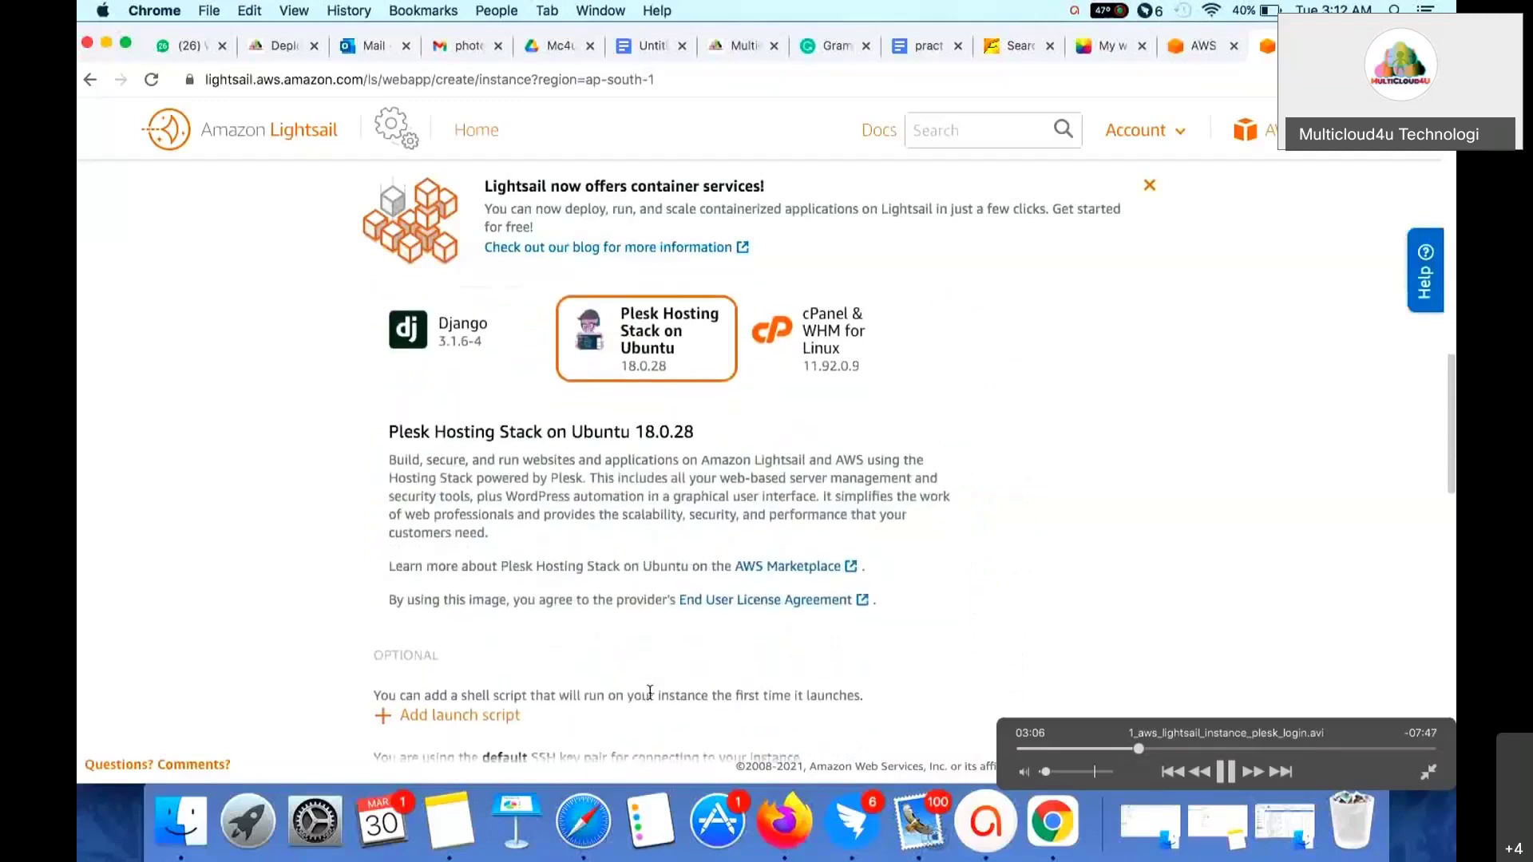
- Pause on the Plesk blueprint description, then resume until the $5 USD plan appears
key("space")
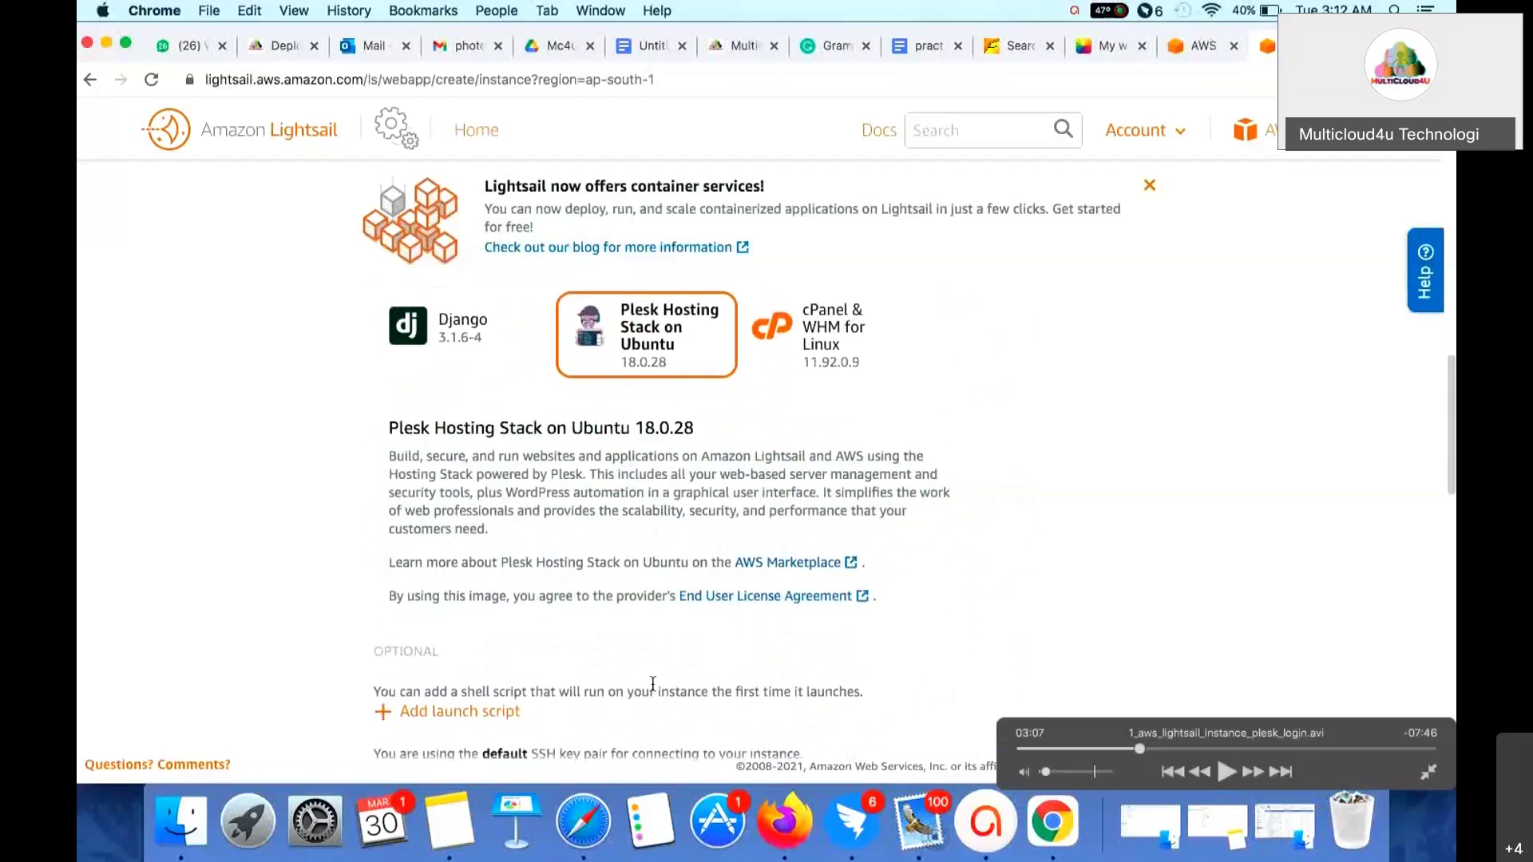
key("space")
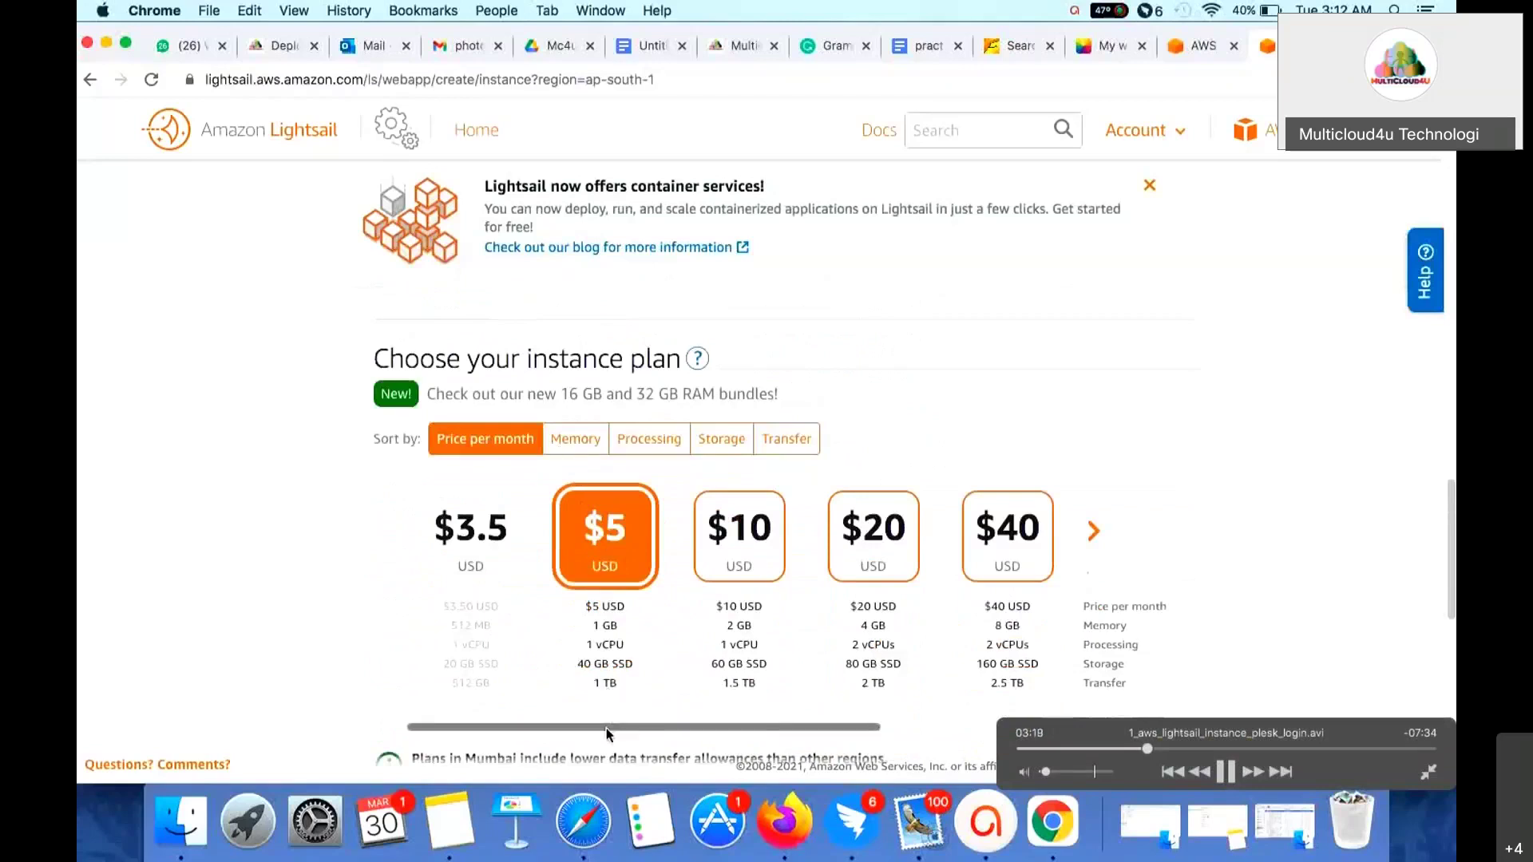
- Pause on the plan choices, then resume until my_website_hosting is listed as Pending
key("space")
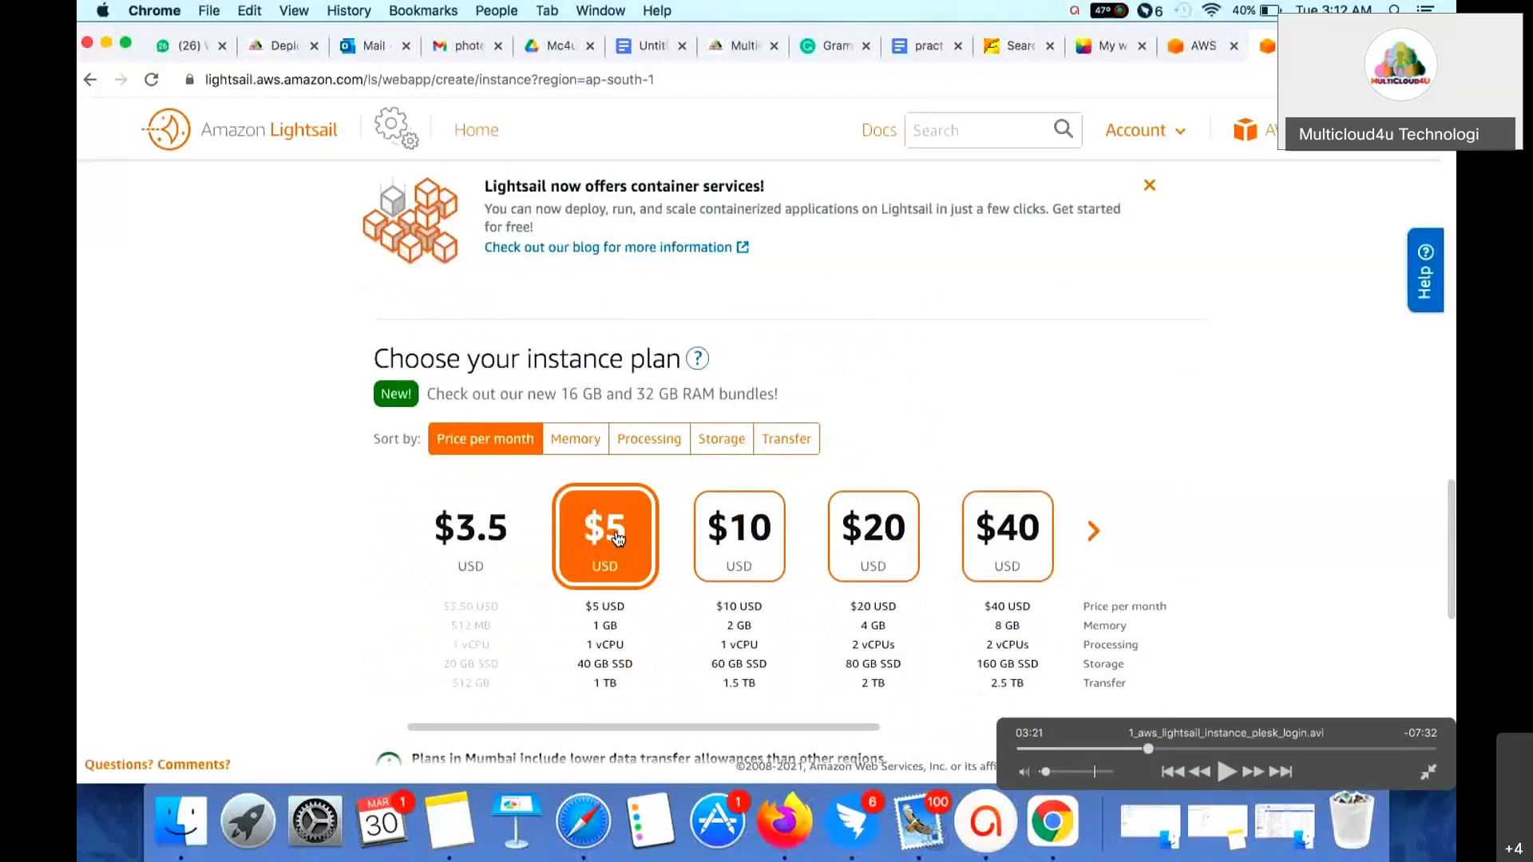
key("space")
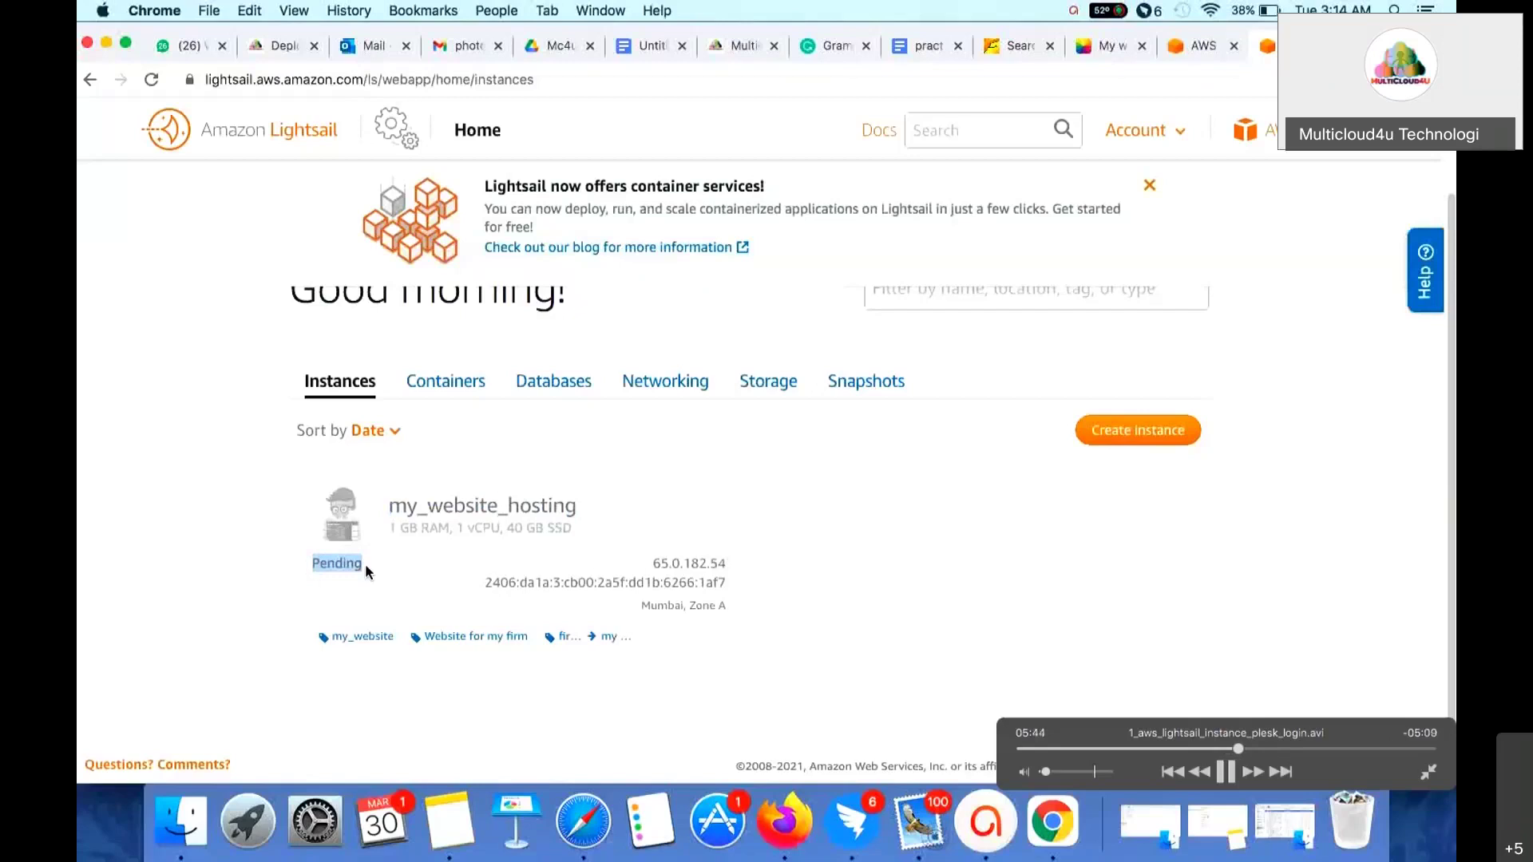
- Wait on the Instances tab until my_website_hosting changes from Pending to Running
left_click(572, 525)
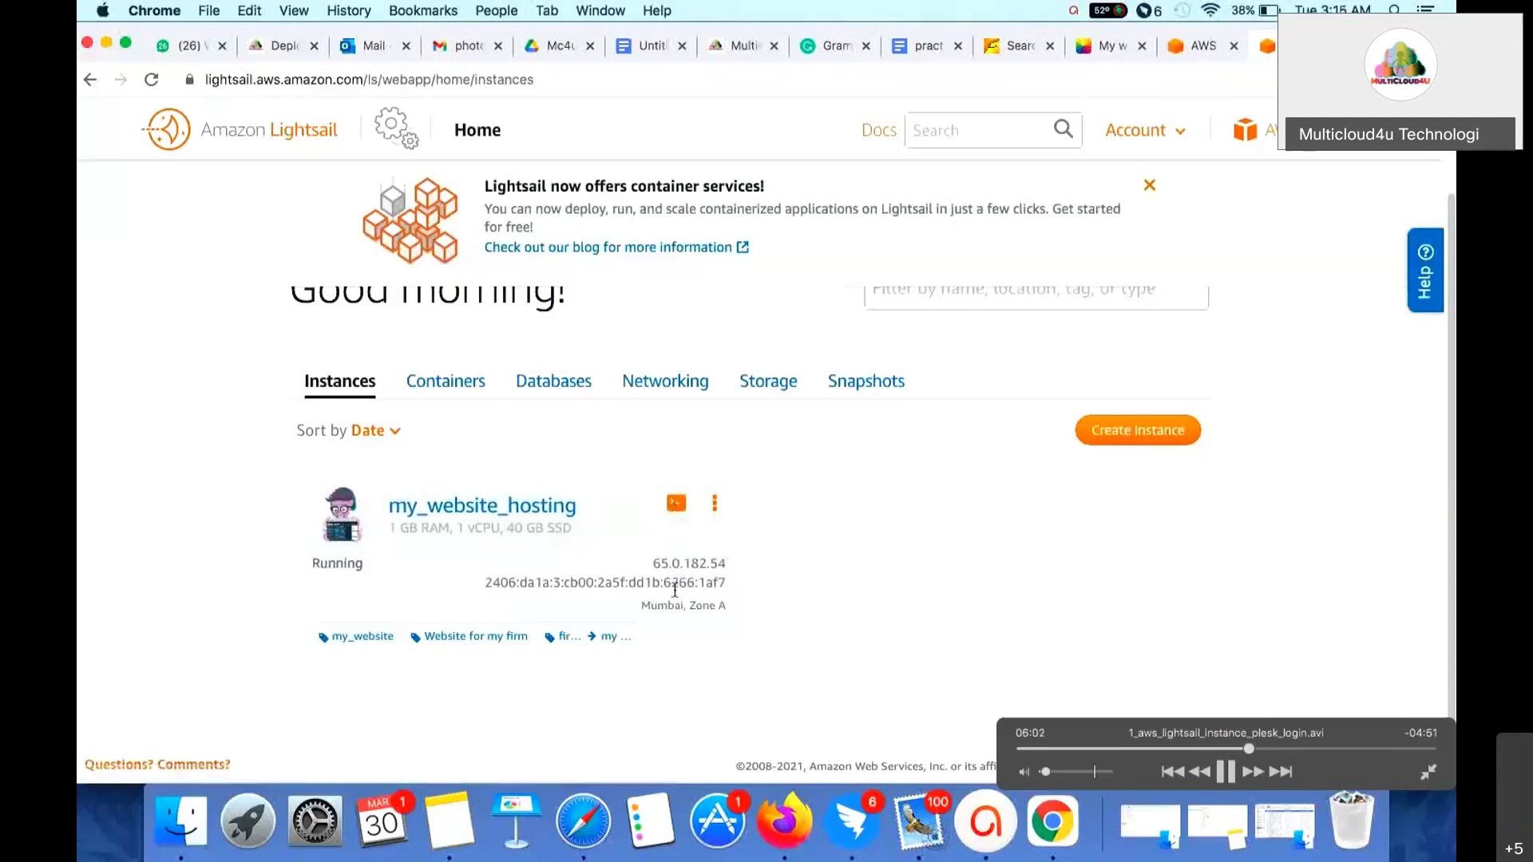
- Open the my_website_hosting instance page and scroll to its SSH details: 65.0.182.54, user ubuntu
left_click(715, 503)
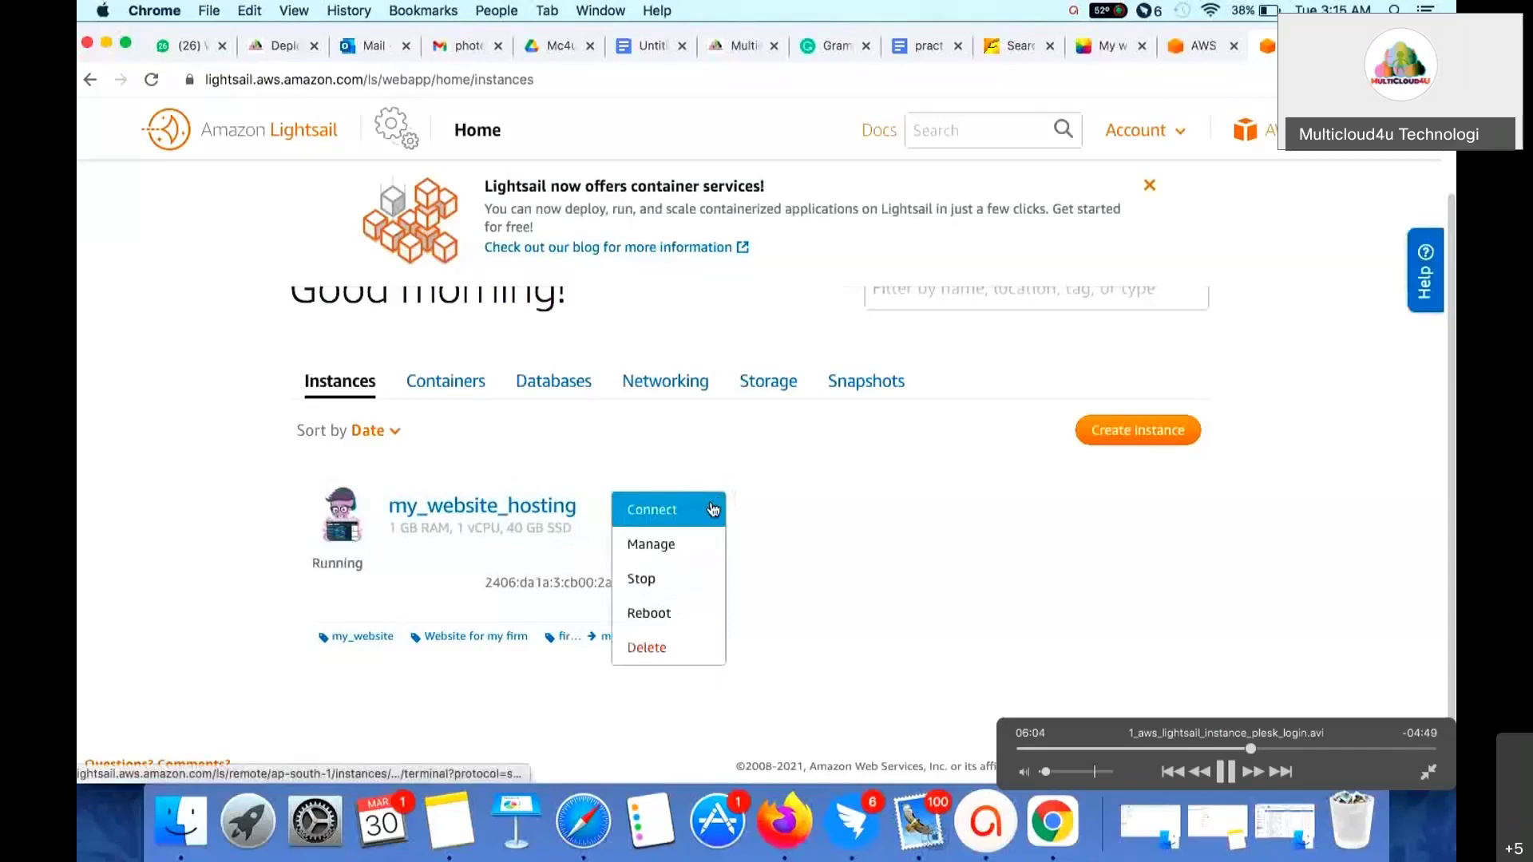
left_click(527, 516)
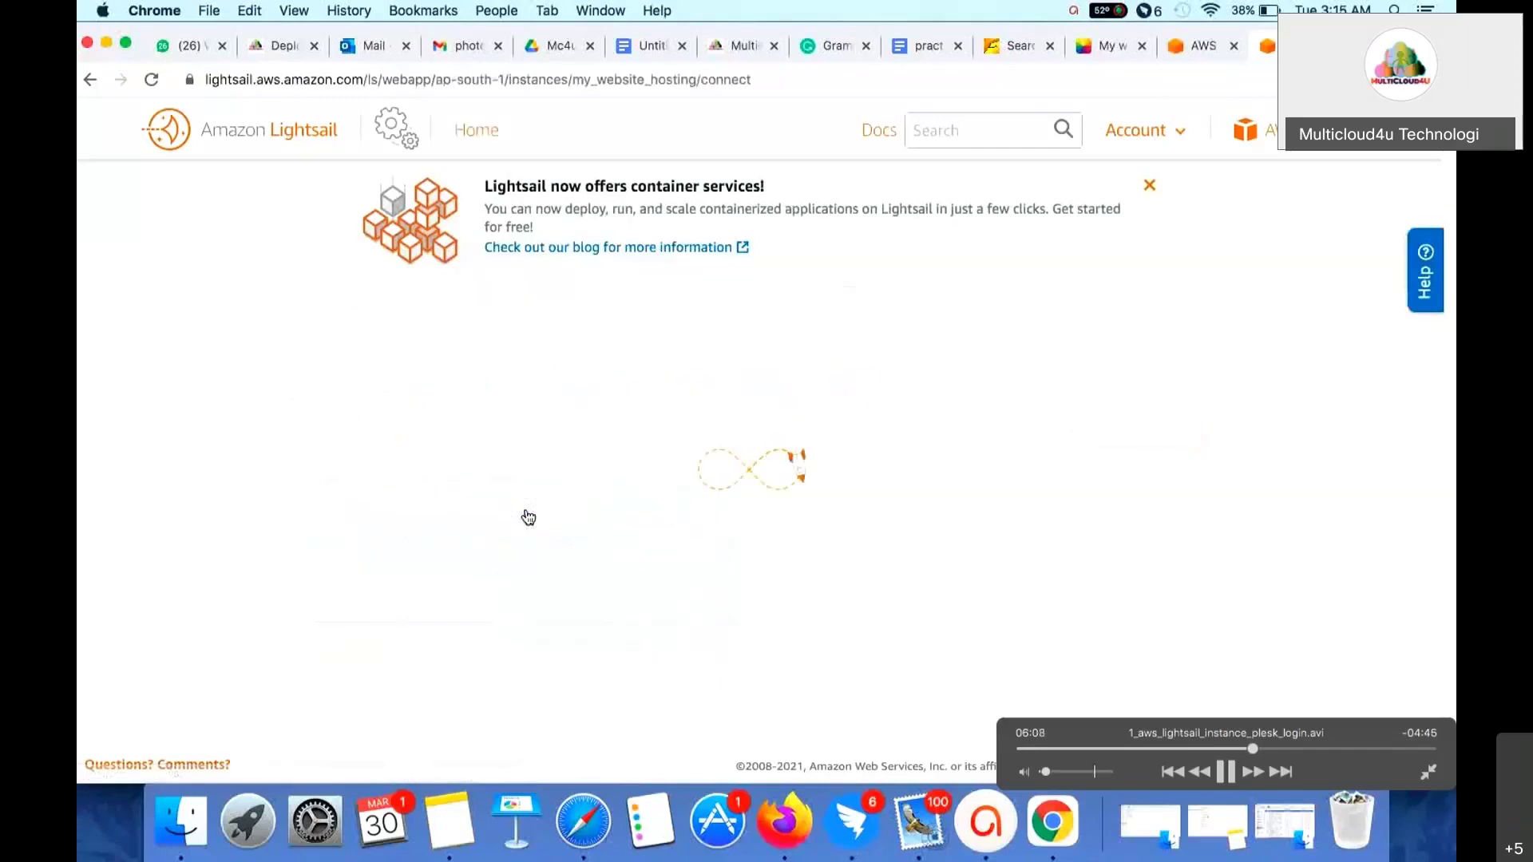
scroll(649, 667, "down", 2)
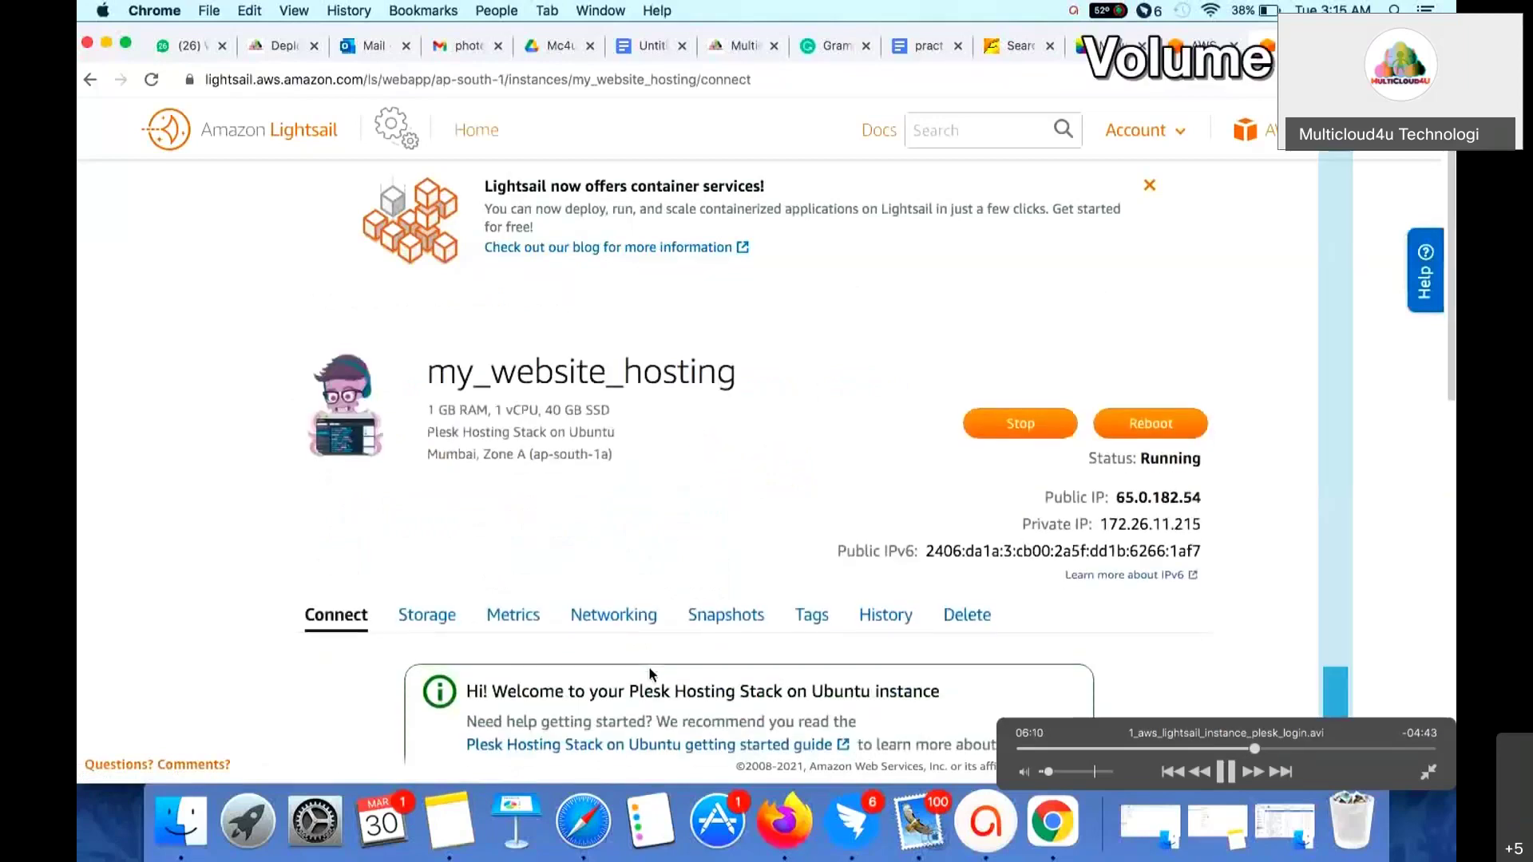
scroll(649, 673, "down", 2)
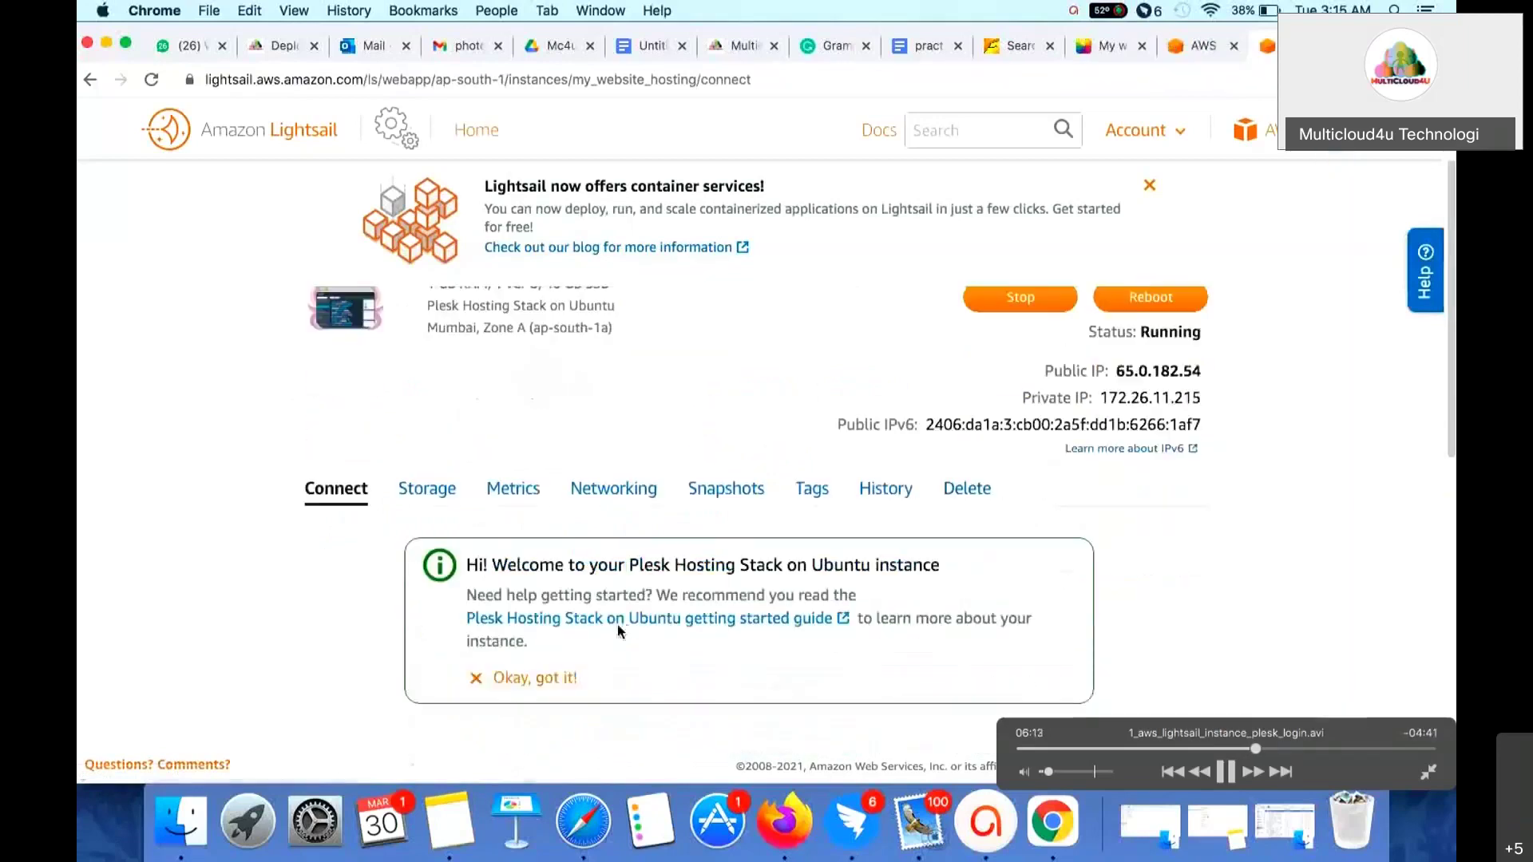
scroll(560, 540, "down", 3)
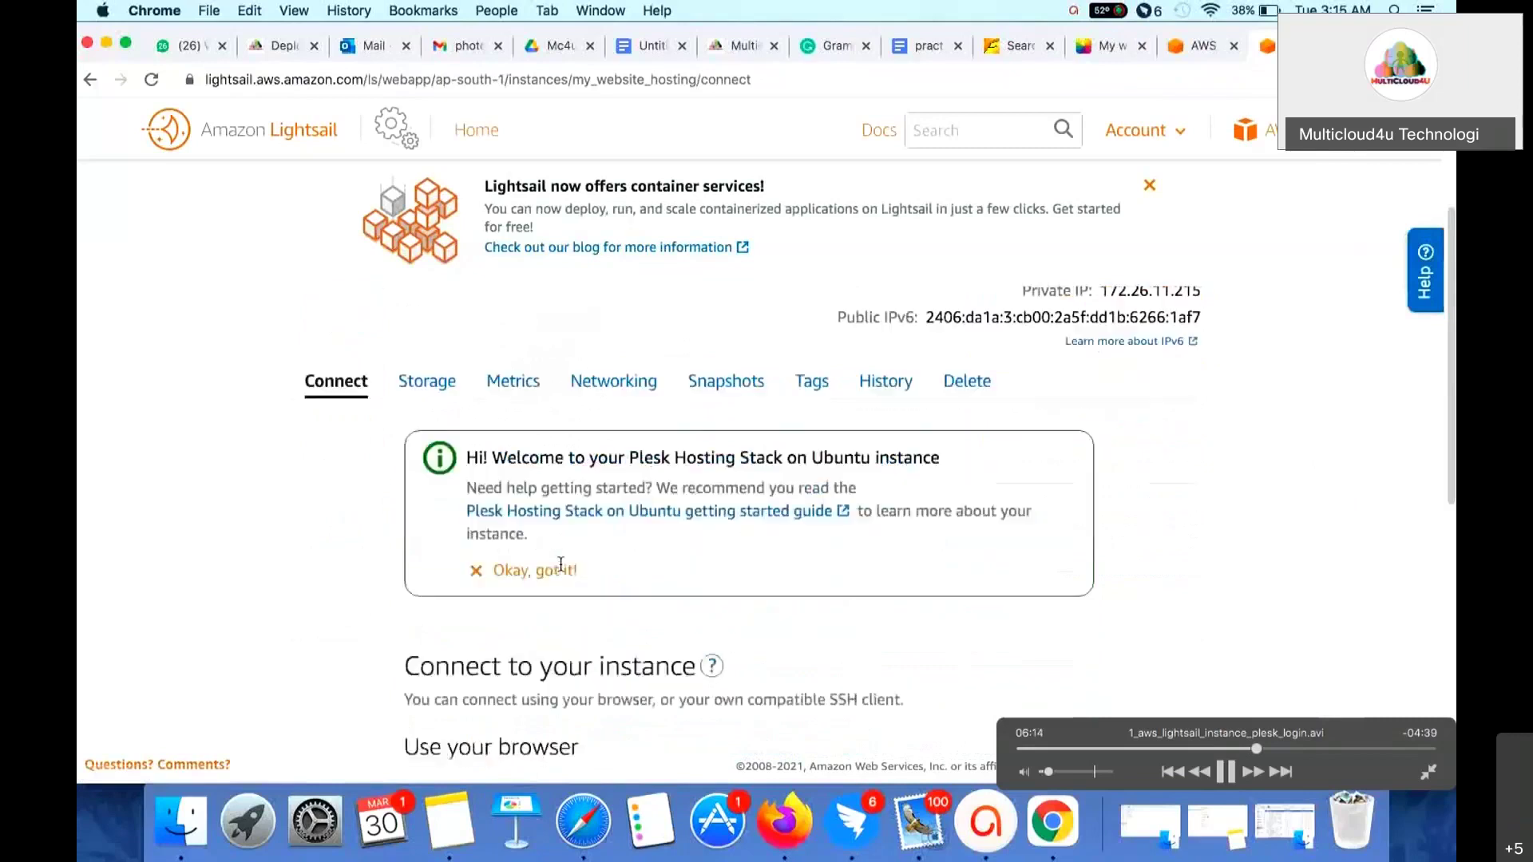
scroll(561, 565, "down", 10)
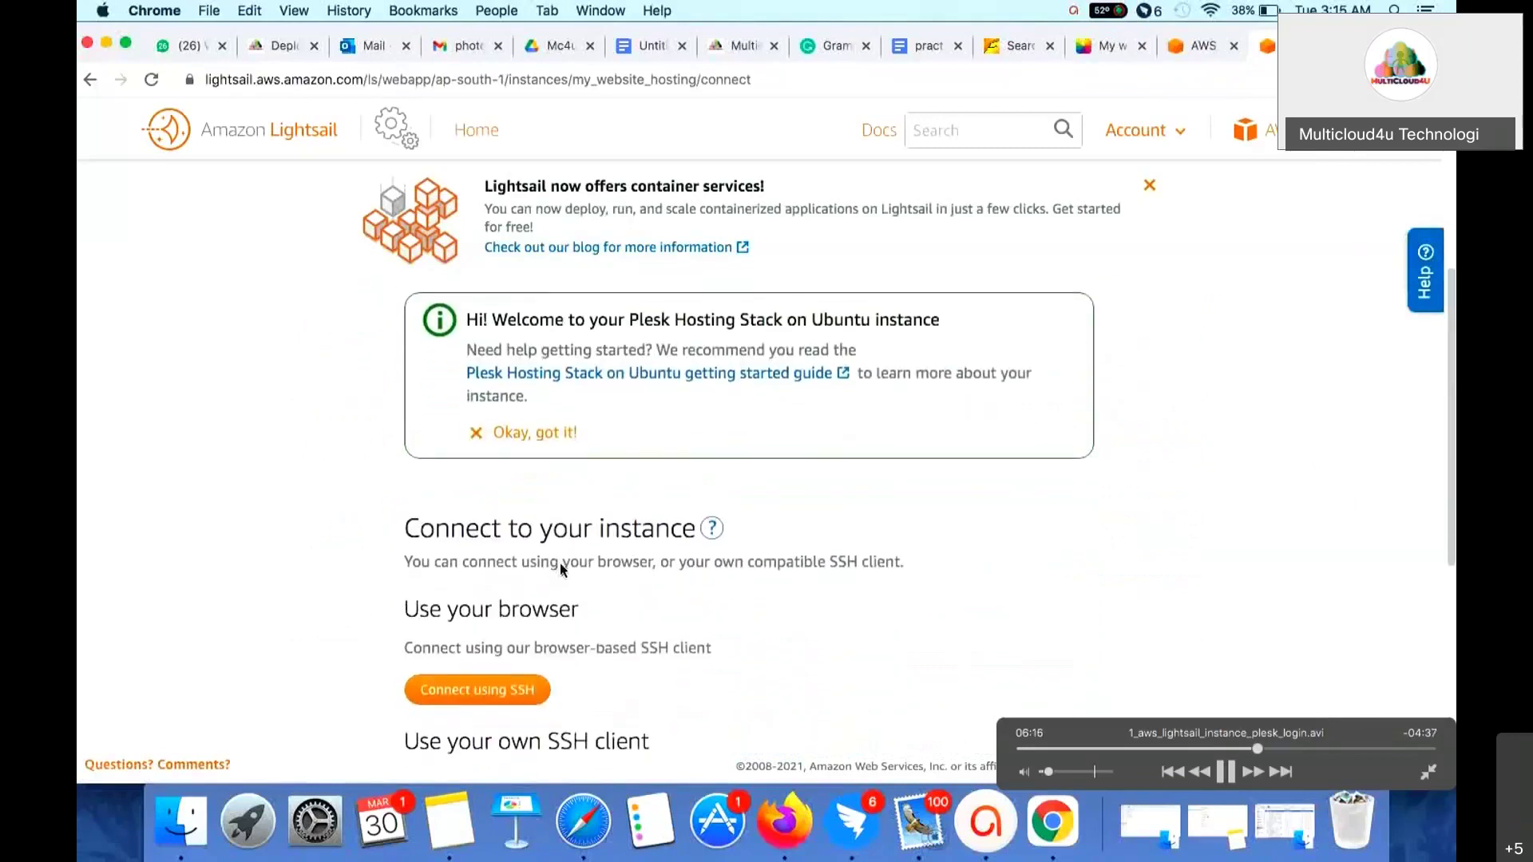
scroll(560, 567, "down", 4)
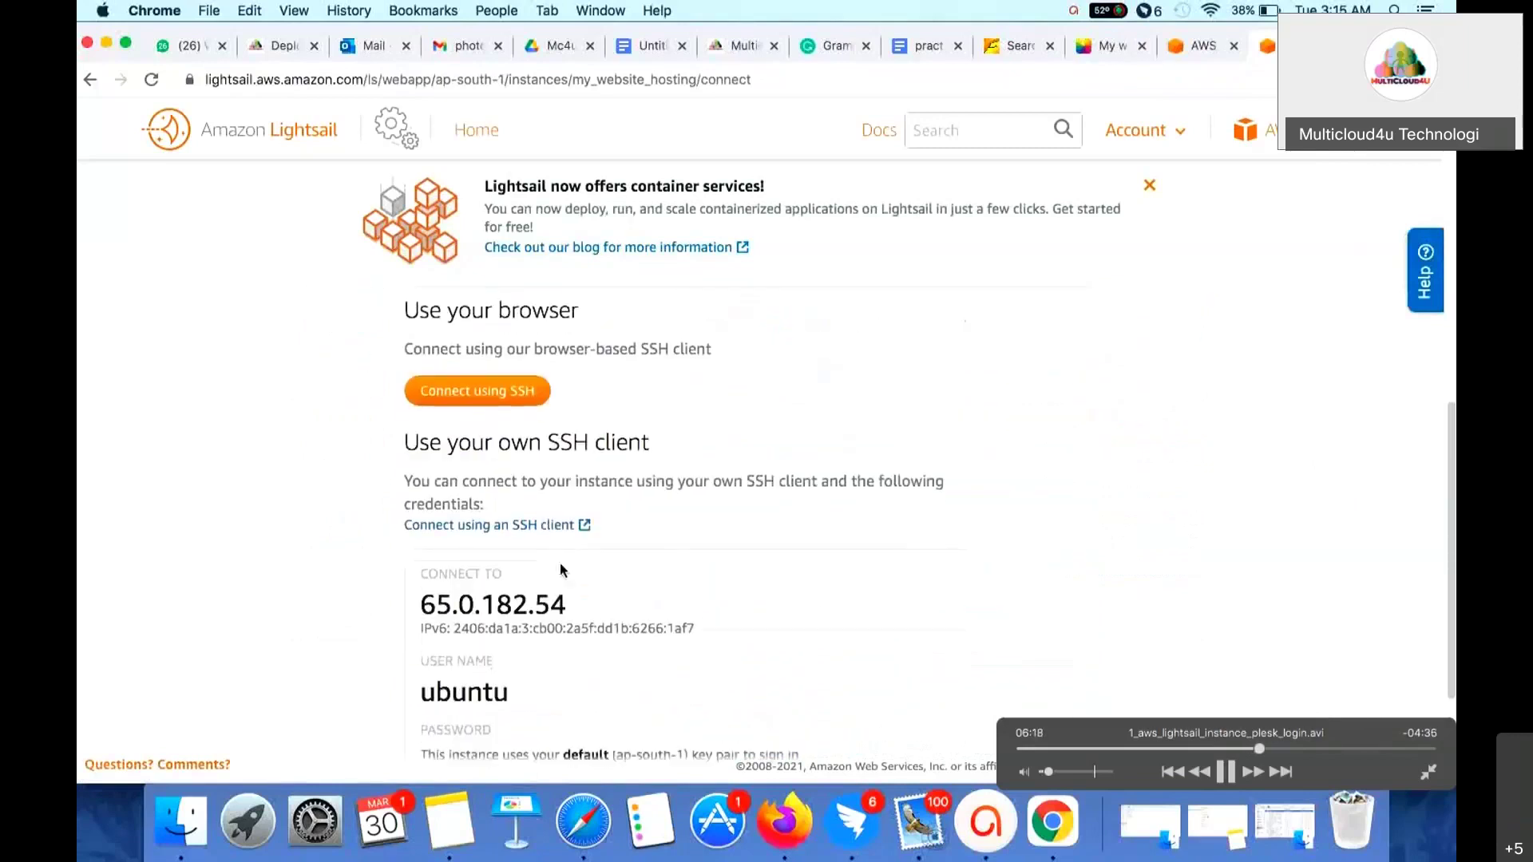
scroll(561, 567, "down", 3)
scroll(562, 564, "up", 7)
scroll(560, 564, "up", 11)
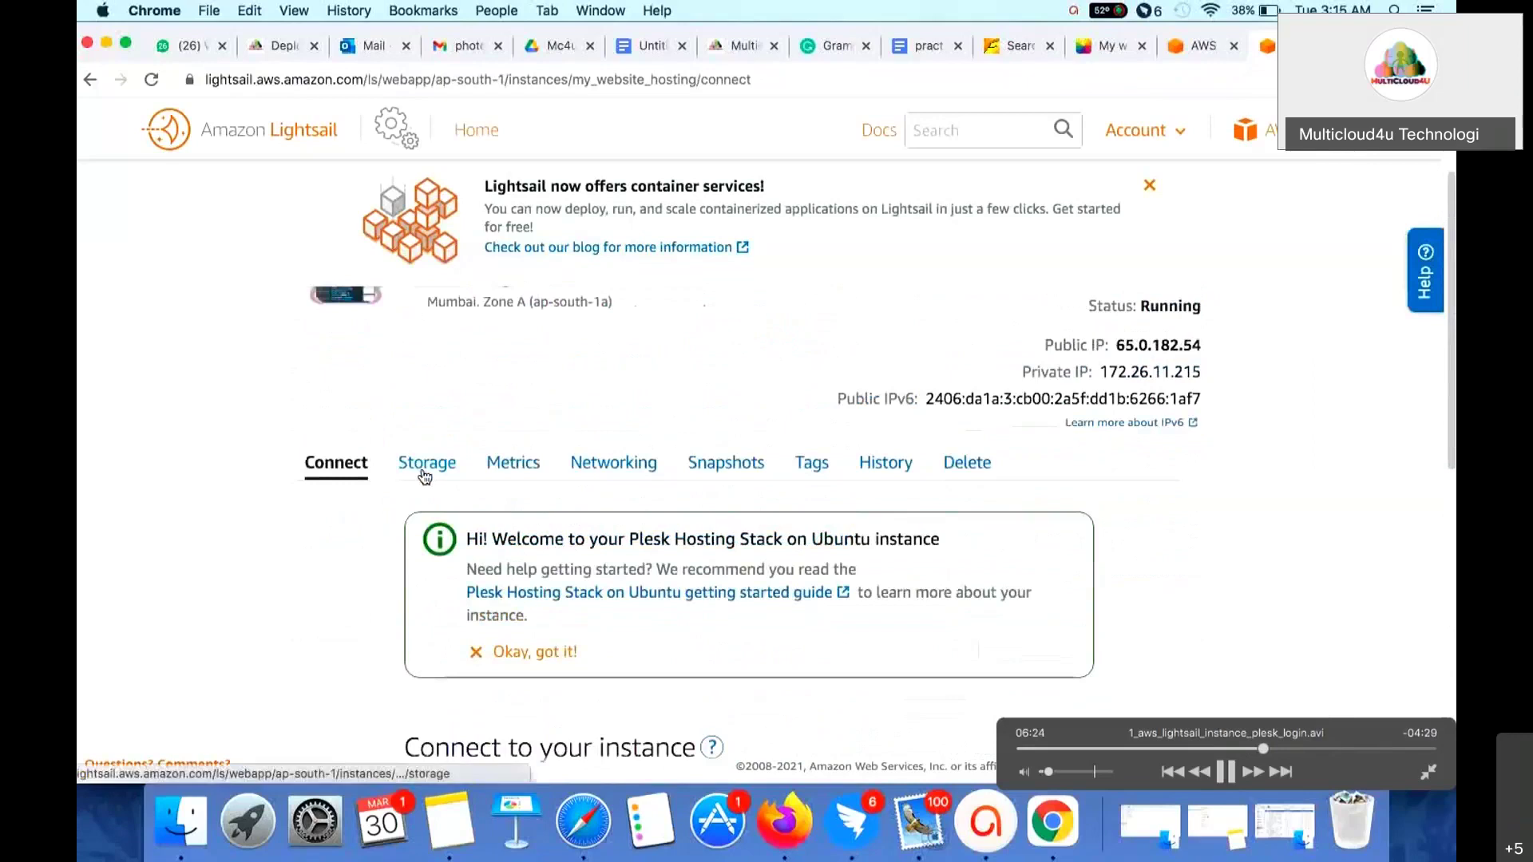
- View the instance's Storage, Metrics CPU graphs and Networking tabs, scrolling through each
left_click(428, 471)
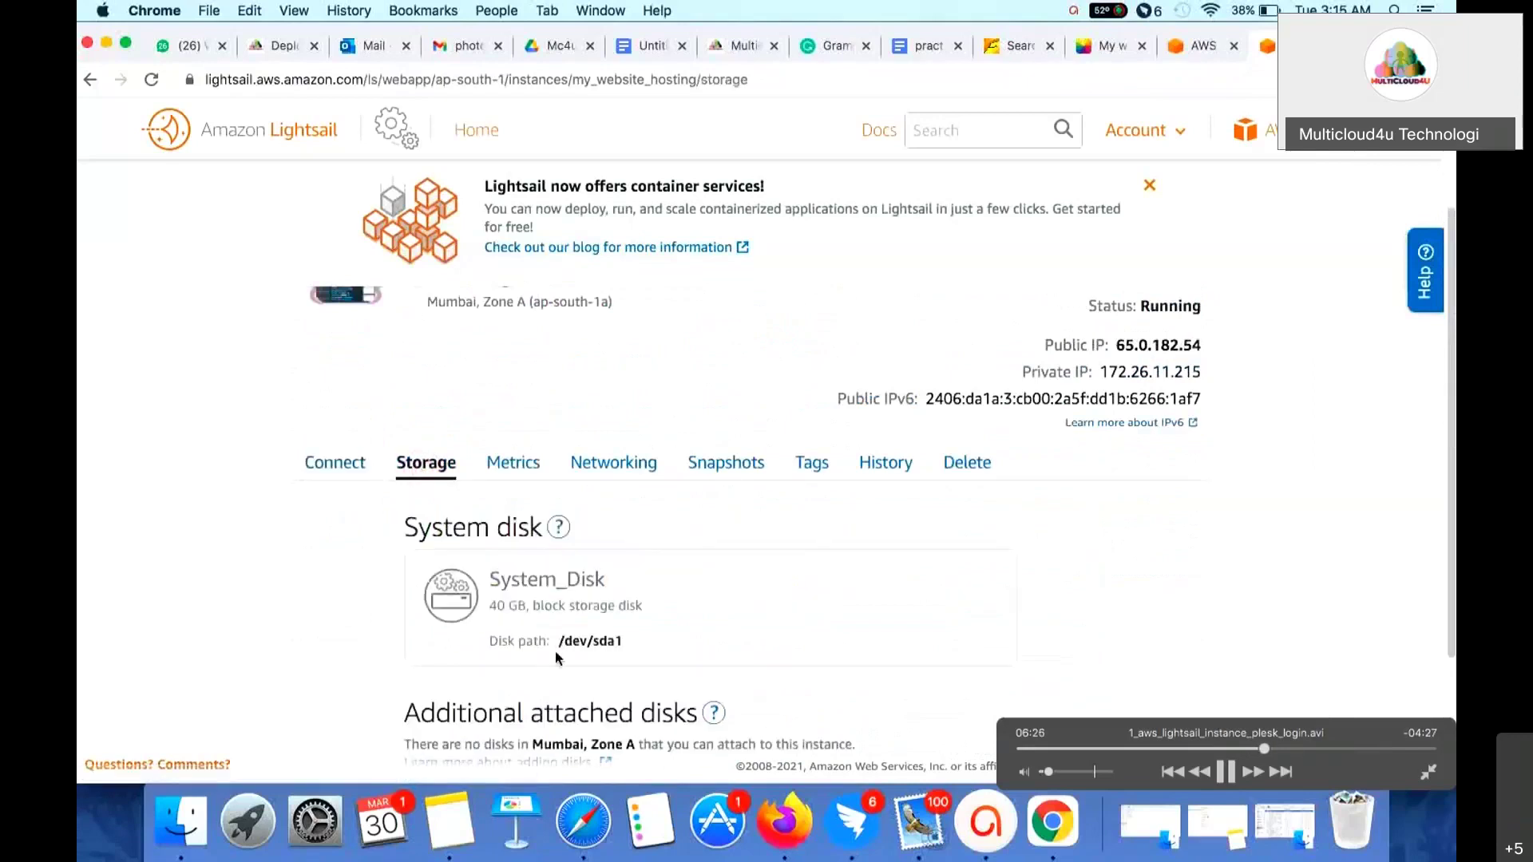
scroll(555, 655, "down", 3)
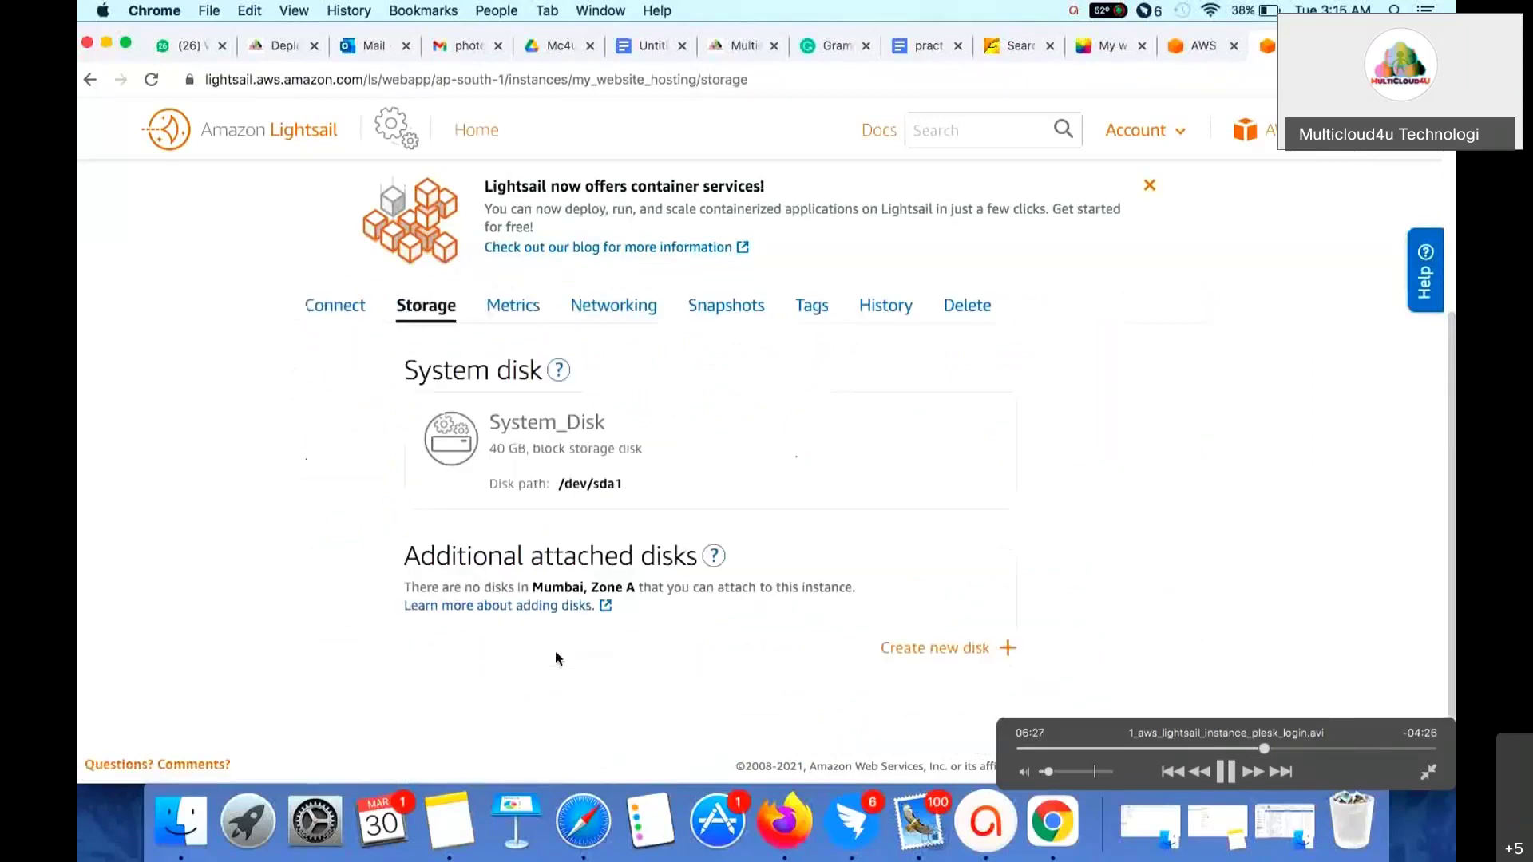
left_click(533, 364)
scroll(592, 543, "down", 3)
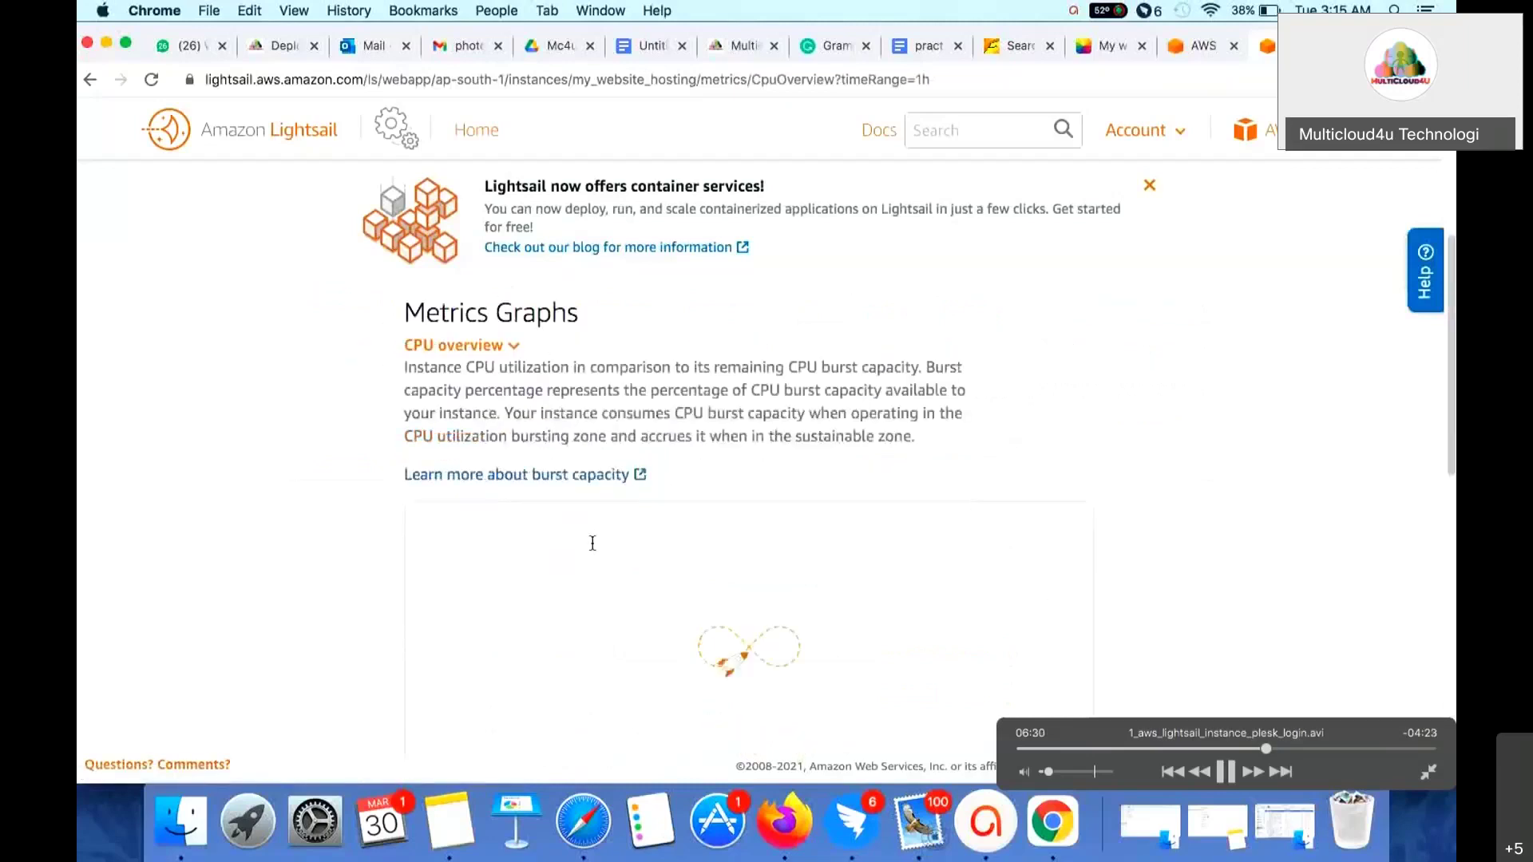
scroll(593, 543, "down", 4)
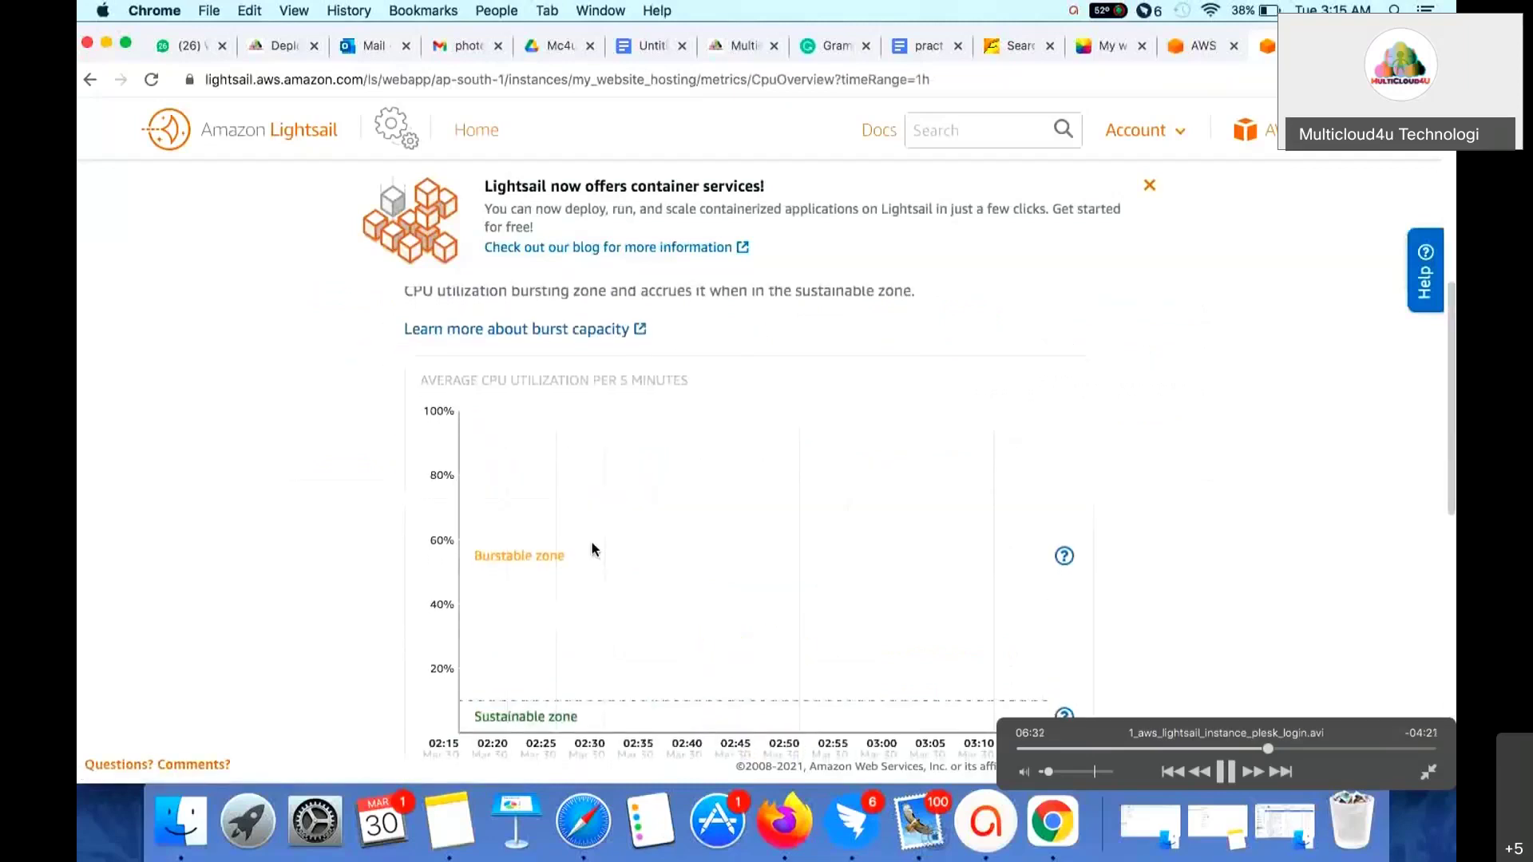
scroll(612, 554, "up", 4)
left_click(619, 409)
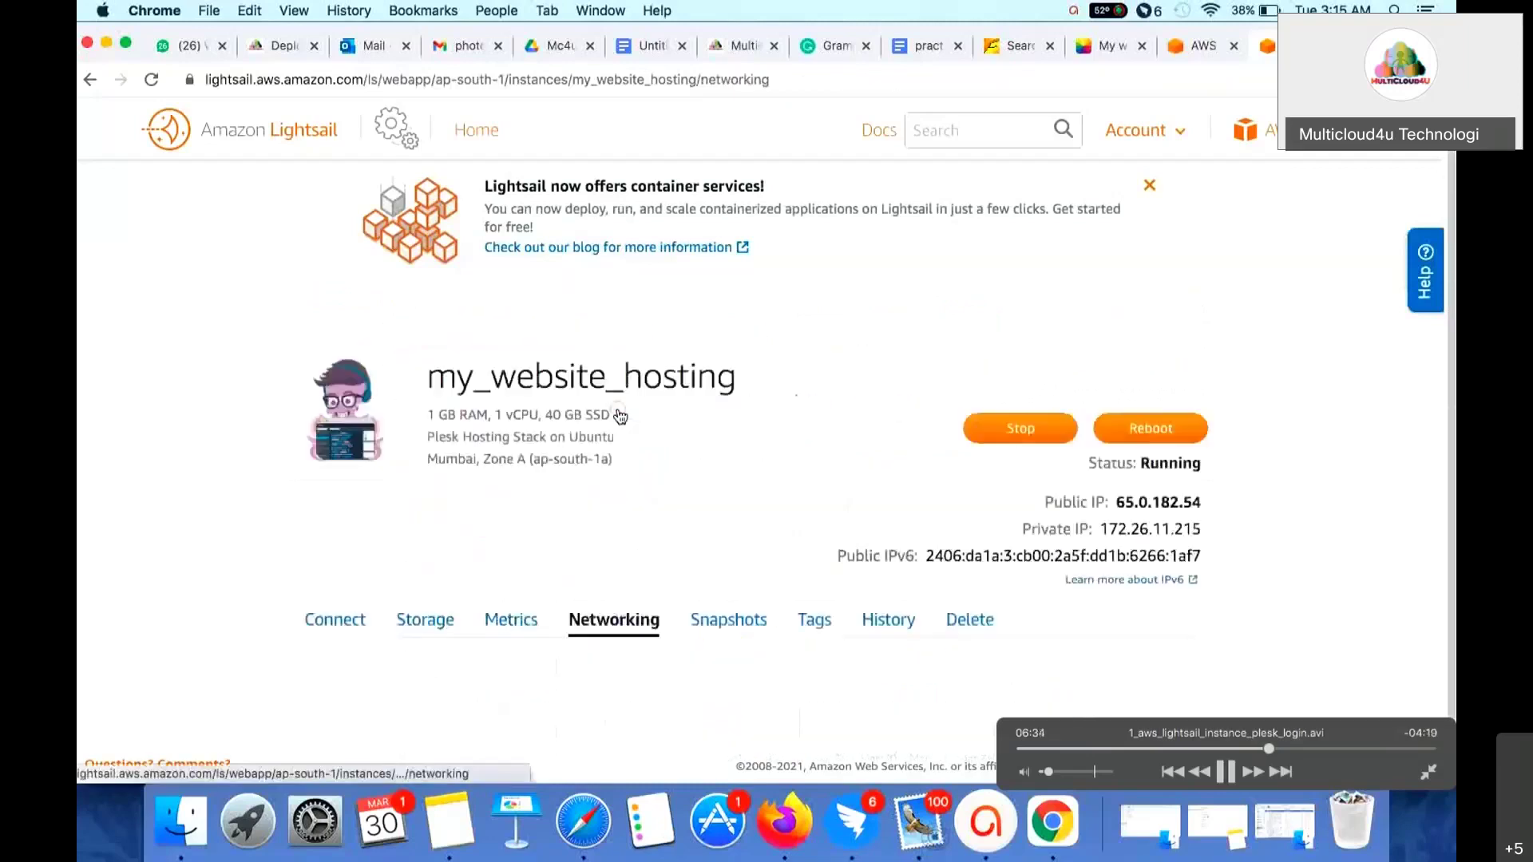
scroll(678, 530, "down", 4)
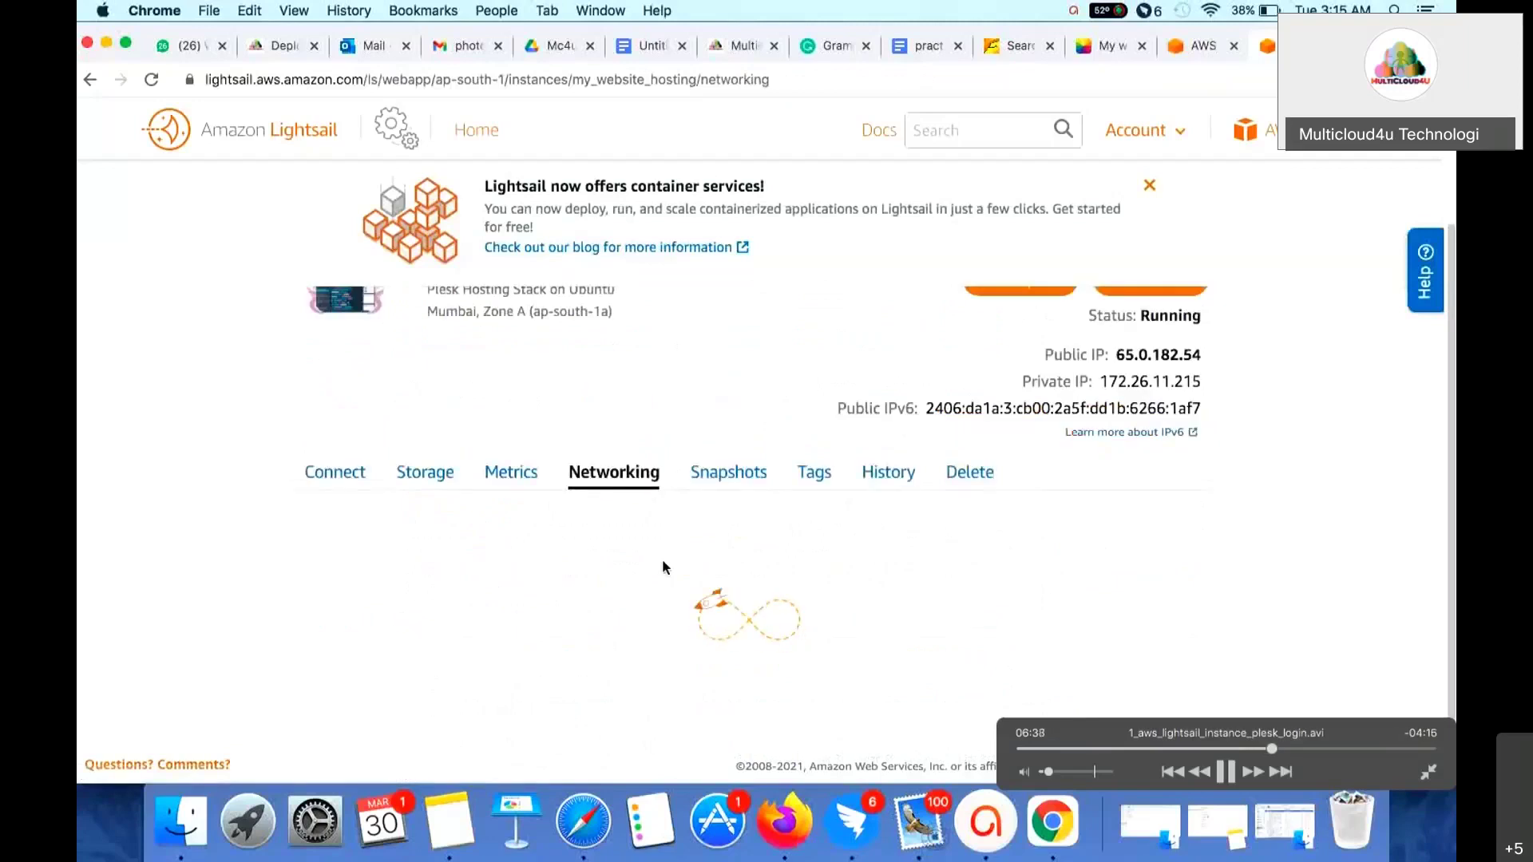
scroll(662, 559, "up", 1)
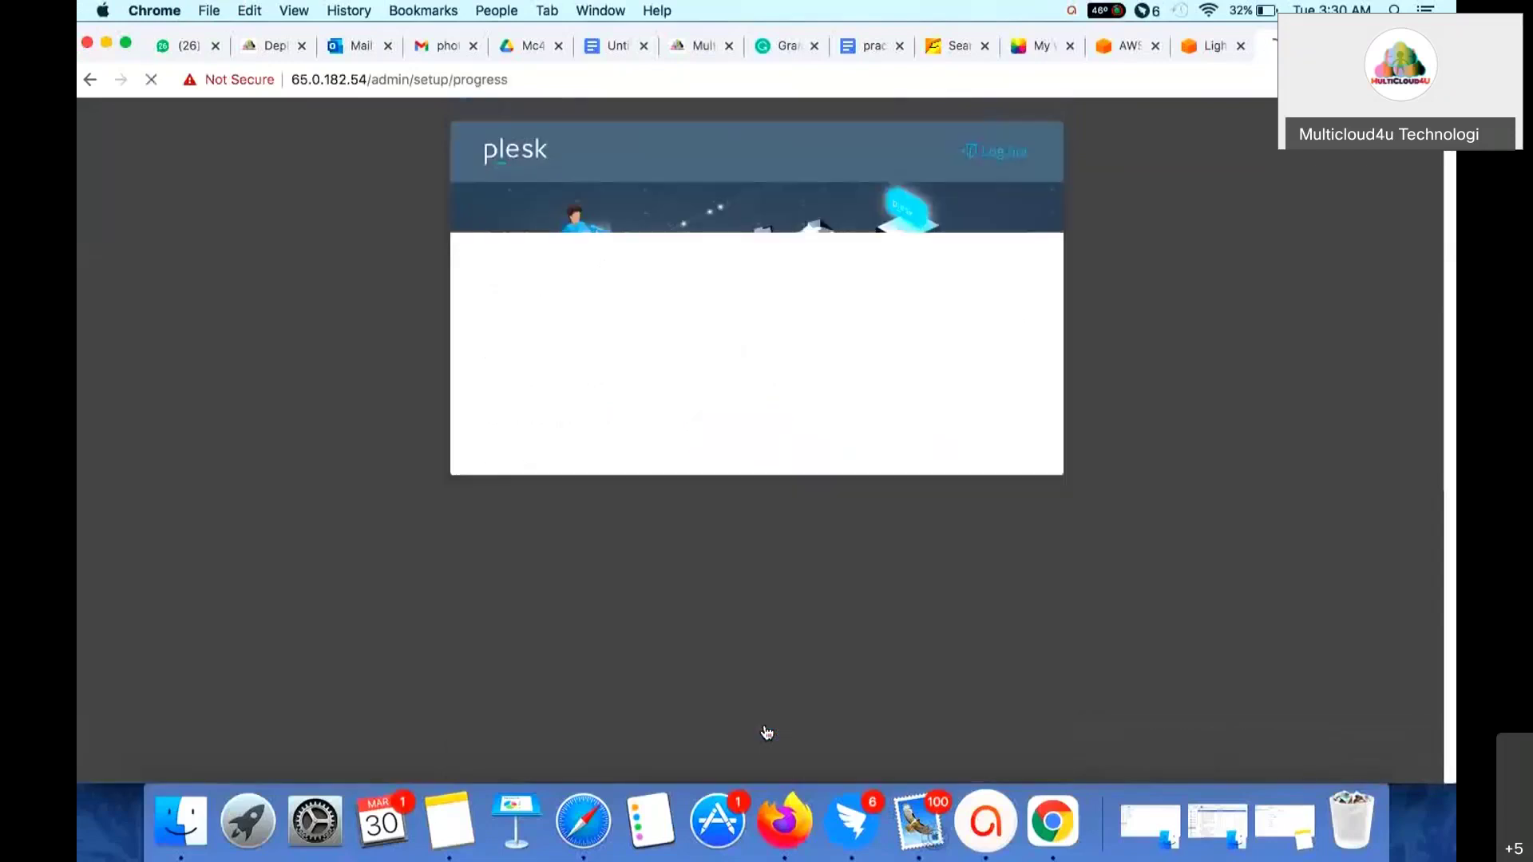
- Enter Plesk, decline the newsletter offer, and dismiss the Web Application Firewall notice
mouse_move(766, 728)
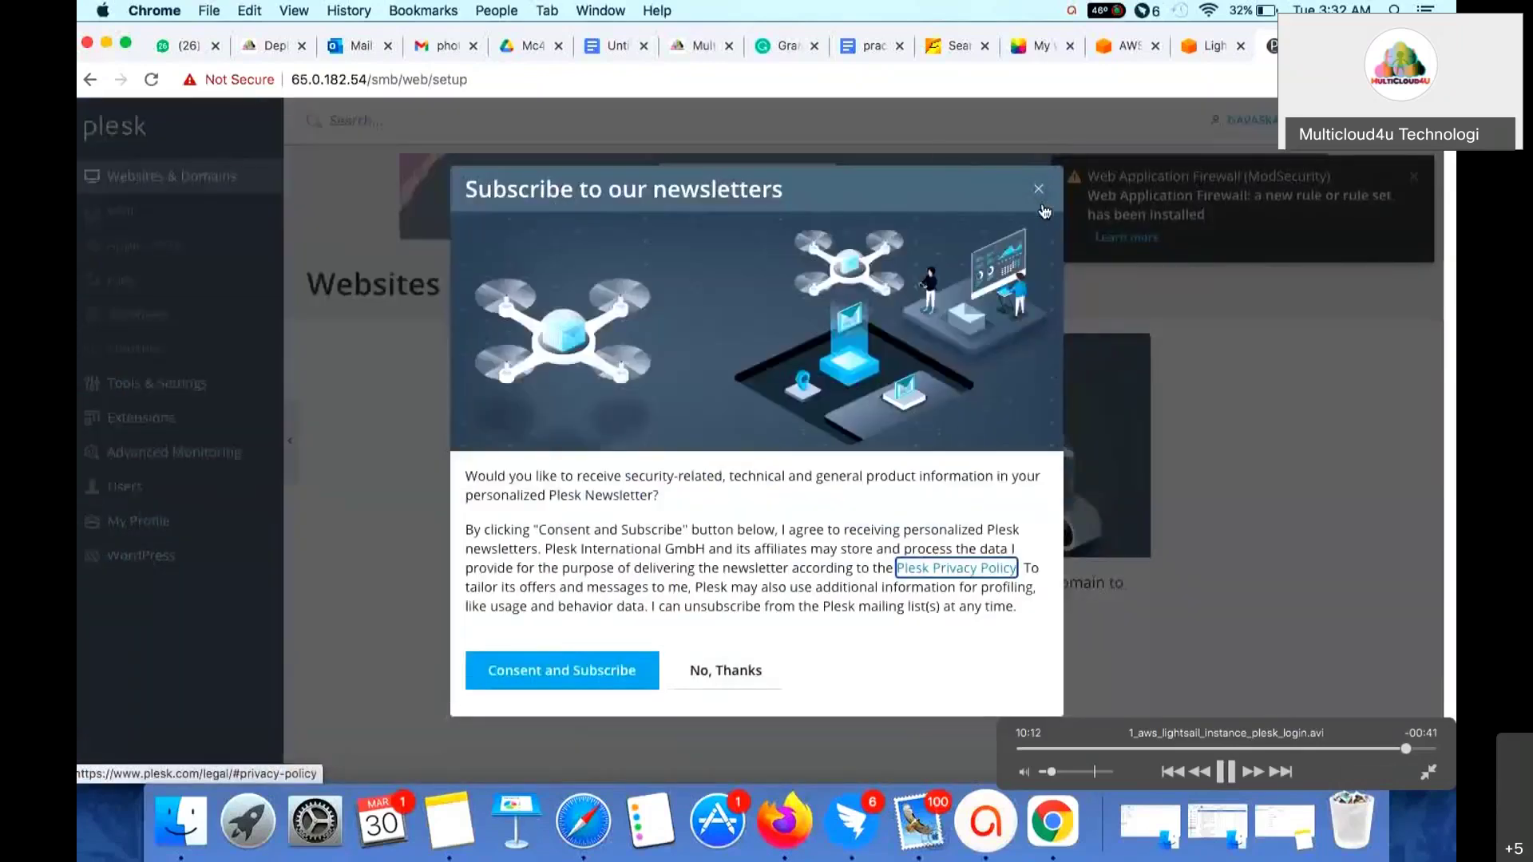
left_click(725, 679)
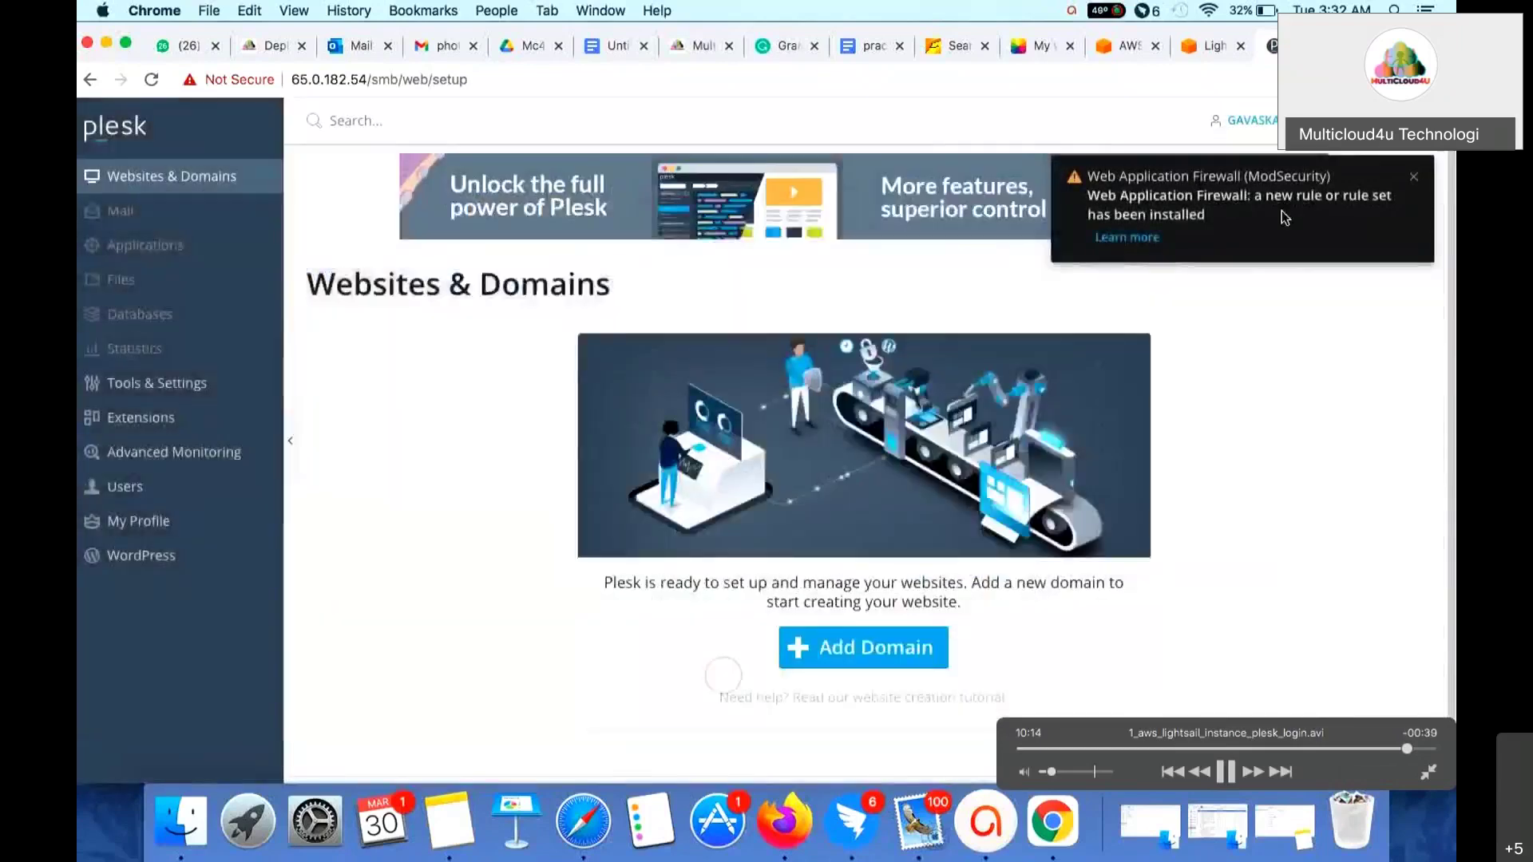
left_click(1414, 183)
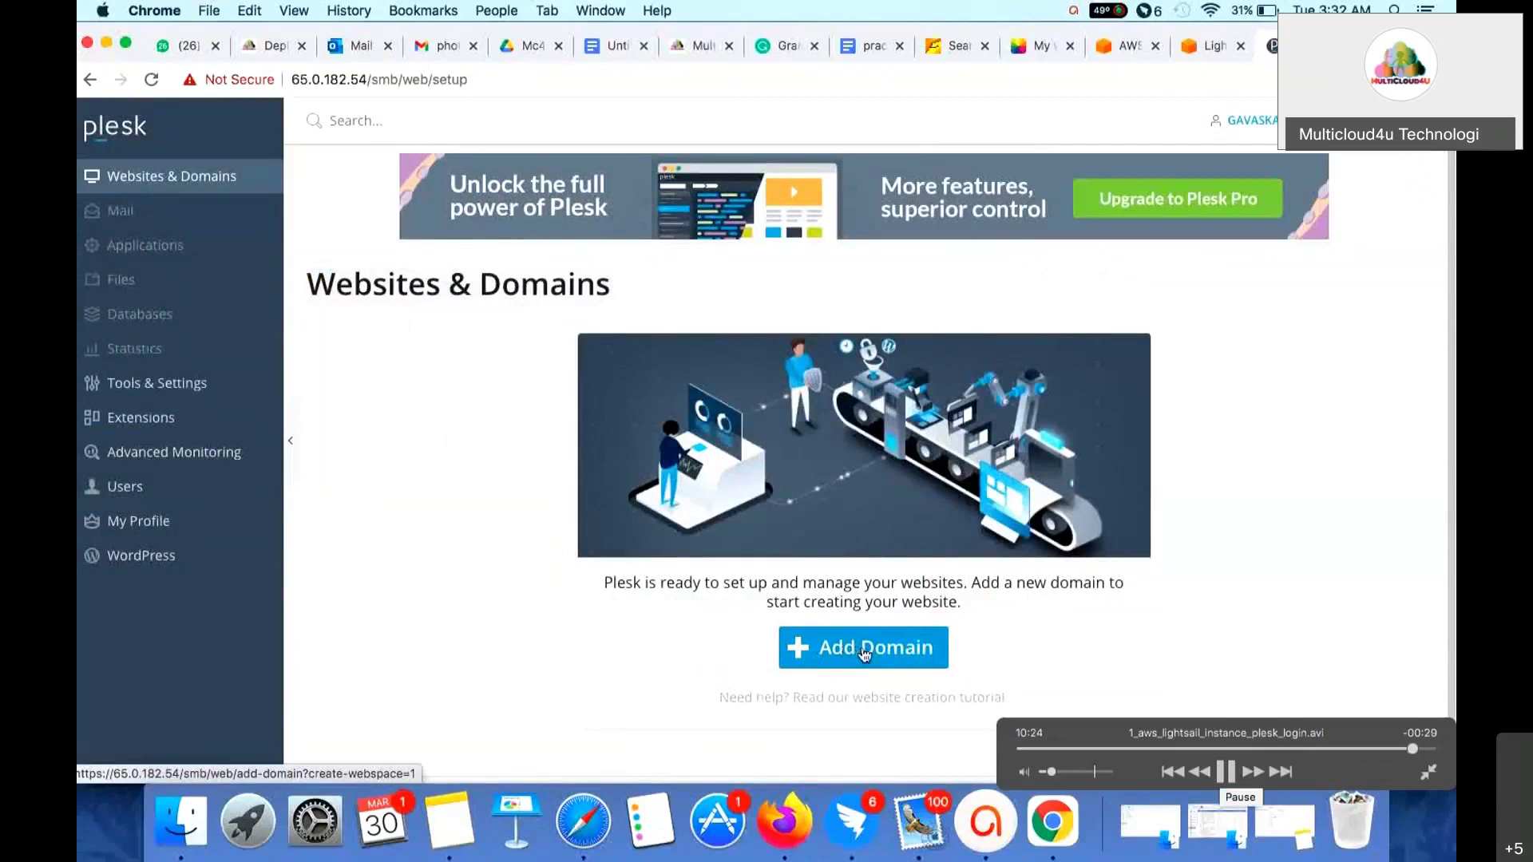
- Open Plesk's Adding New Webspace form via Add Domain and scroll down it
left_click(864, 655)
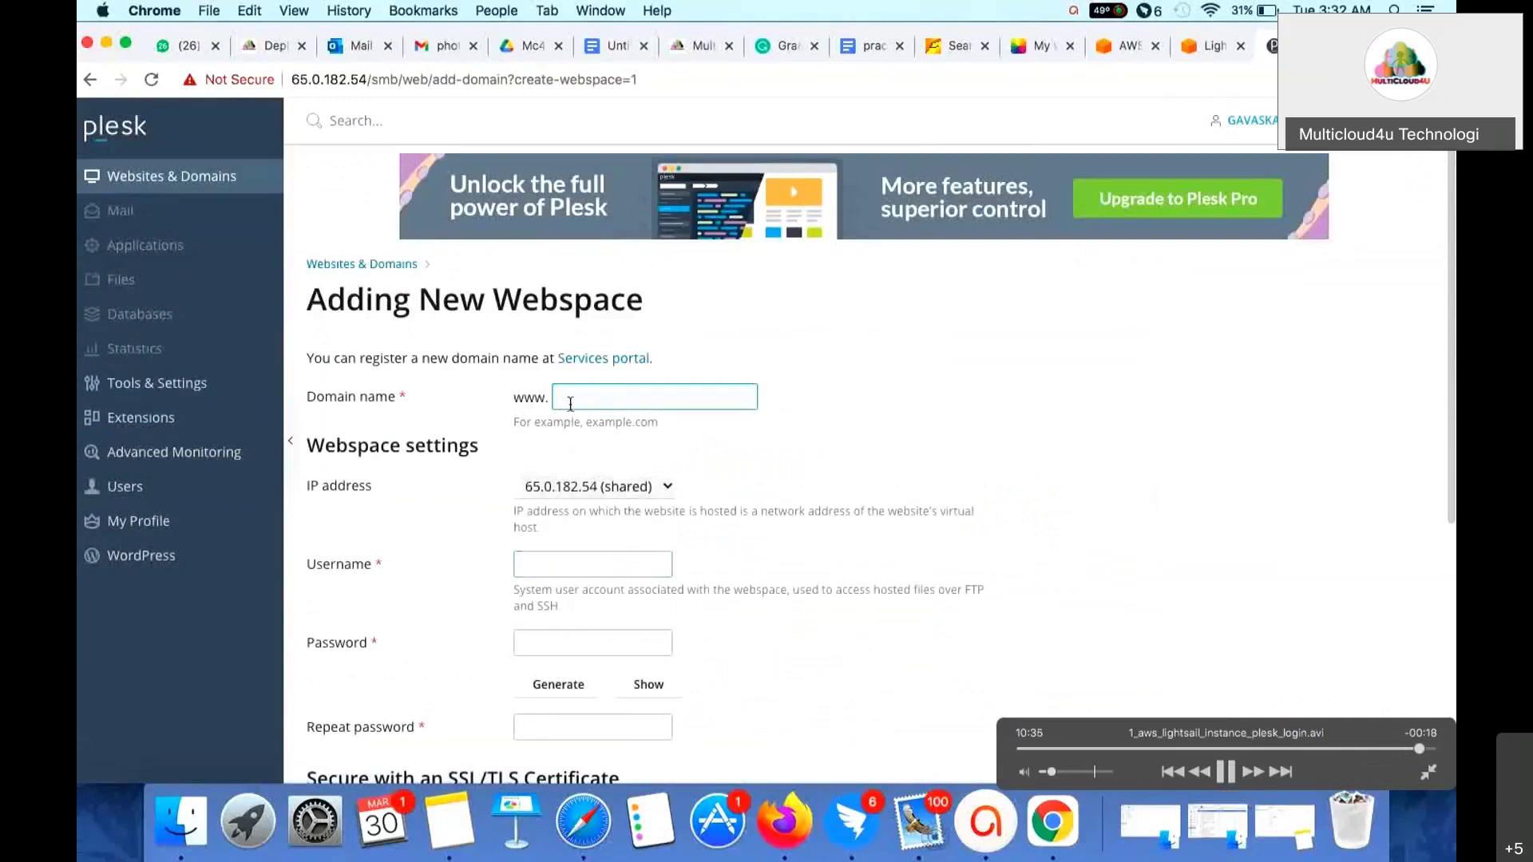
scroll(608, 467, "down", 1)
scroll(610, 468, "down", 2)
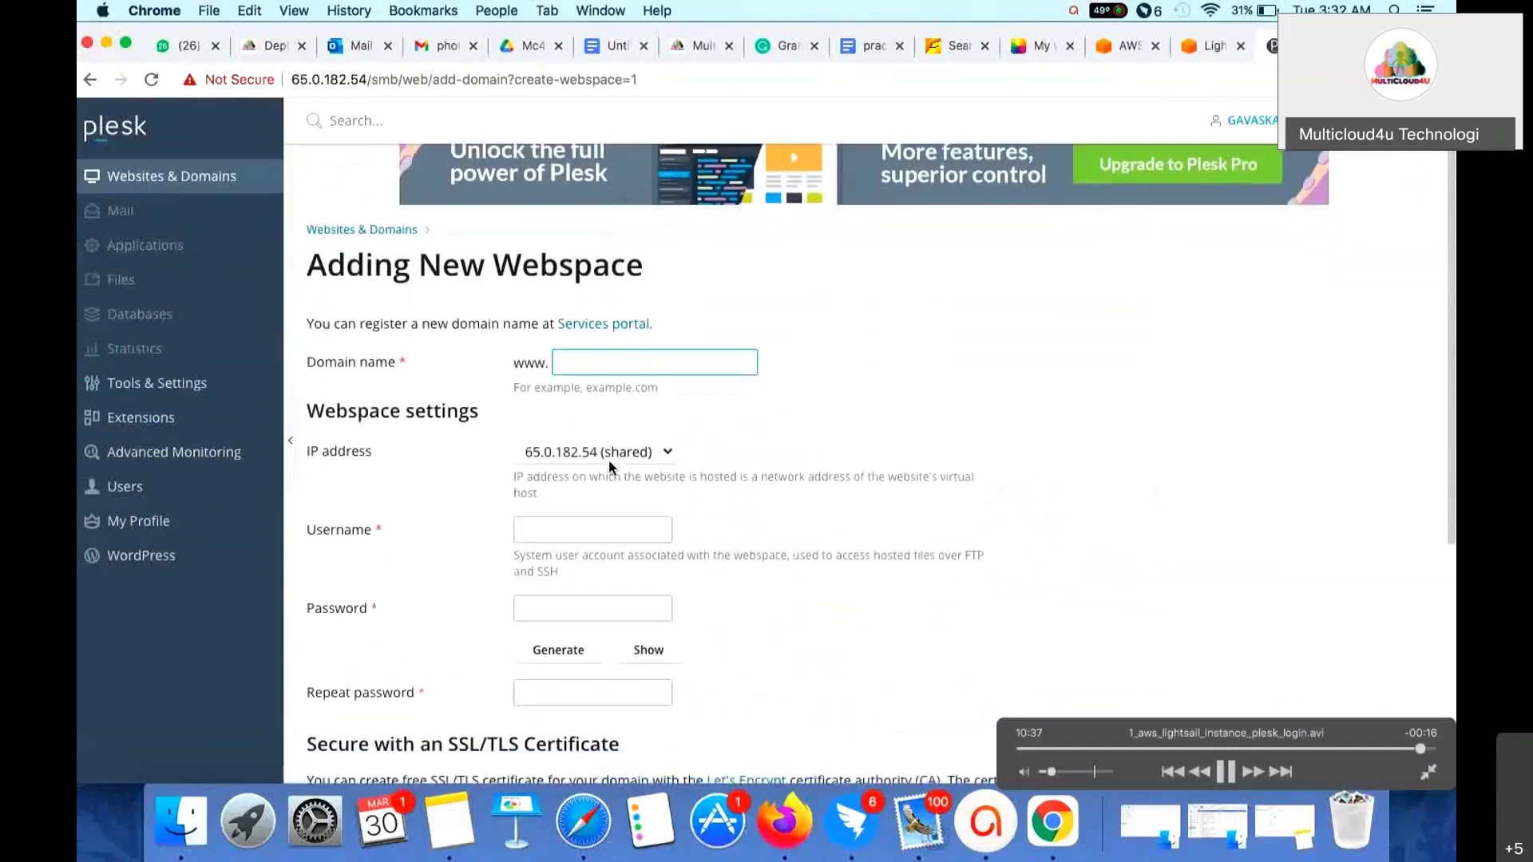
scroll(599, 511, "down", 1)
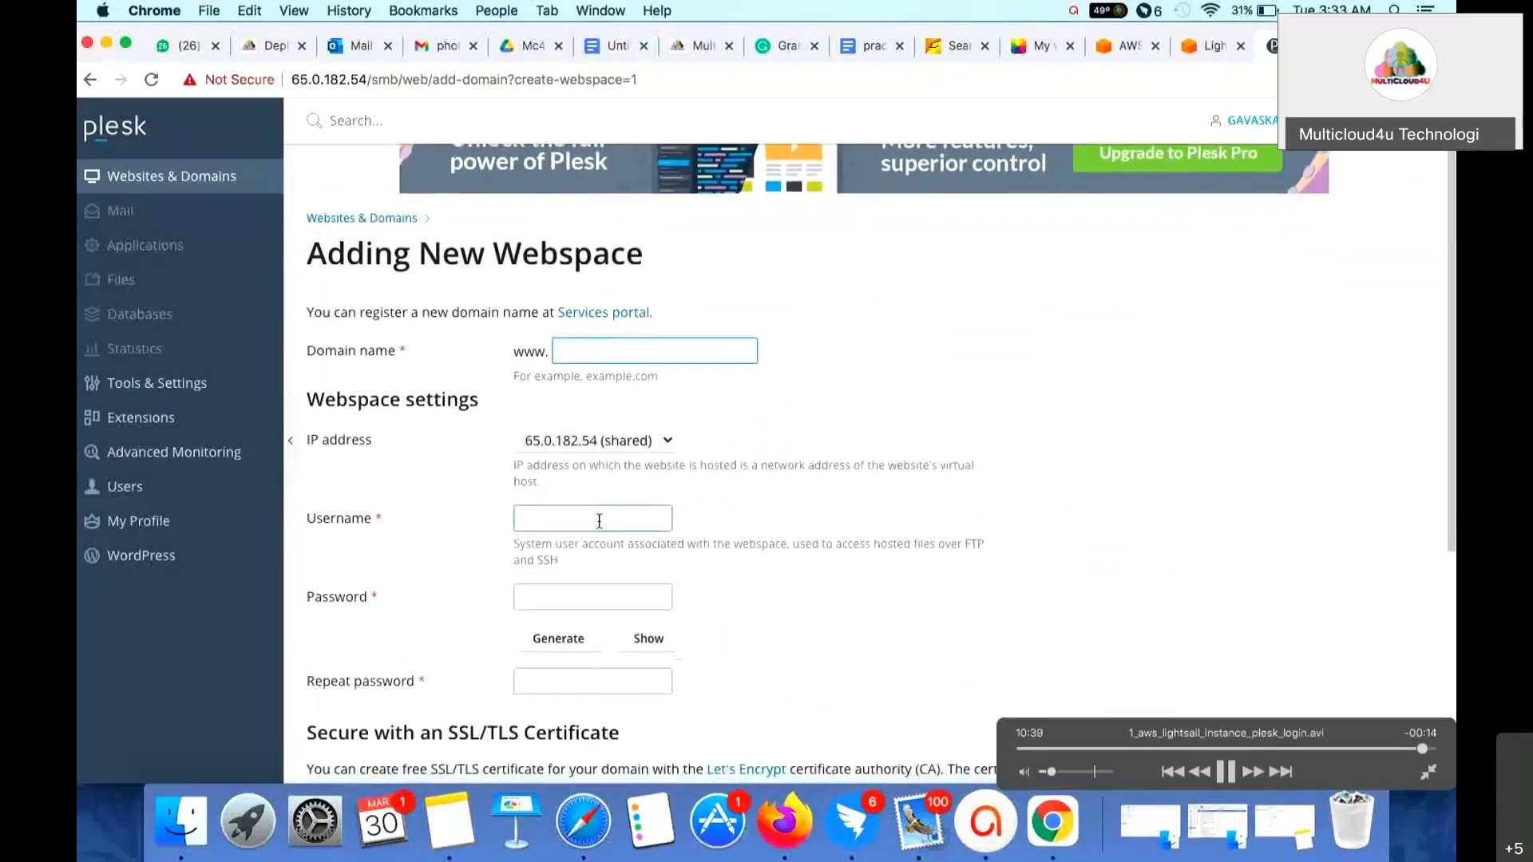
- Check the IP address list, keeping 65.0.182.54 (shared), and review the rest of the form
left_click(594, 440)
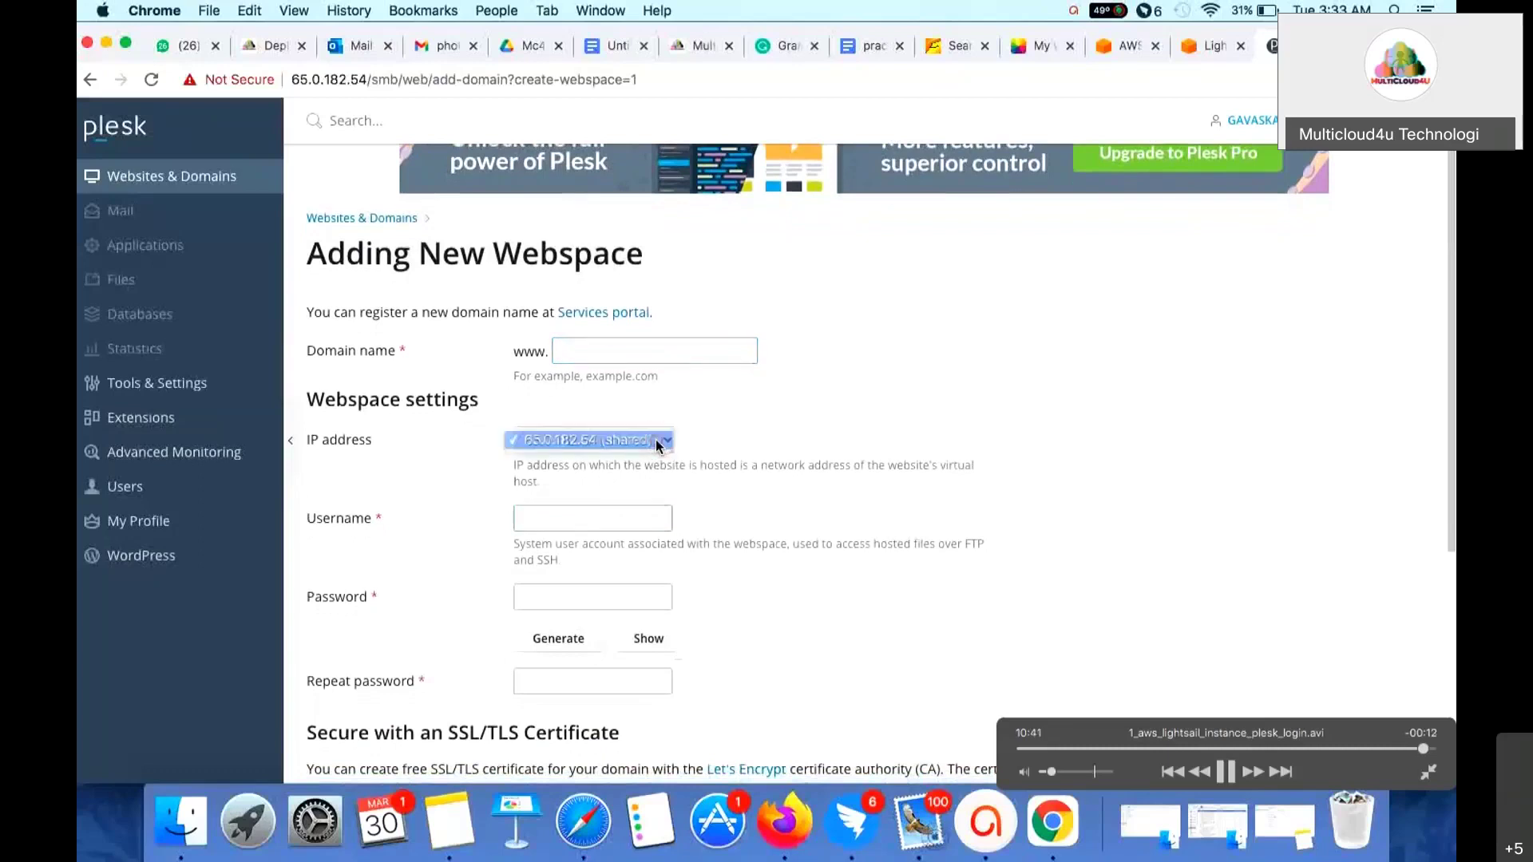
left_click(595, 440)
scroll(626, 519, "down", 1)
scroll(626, 519, "down", 5)
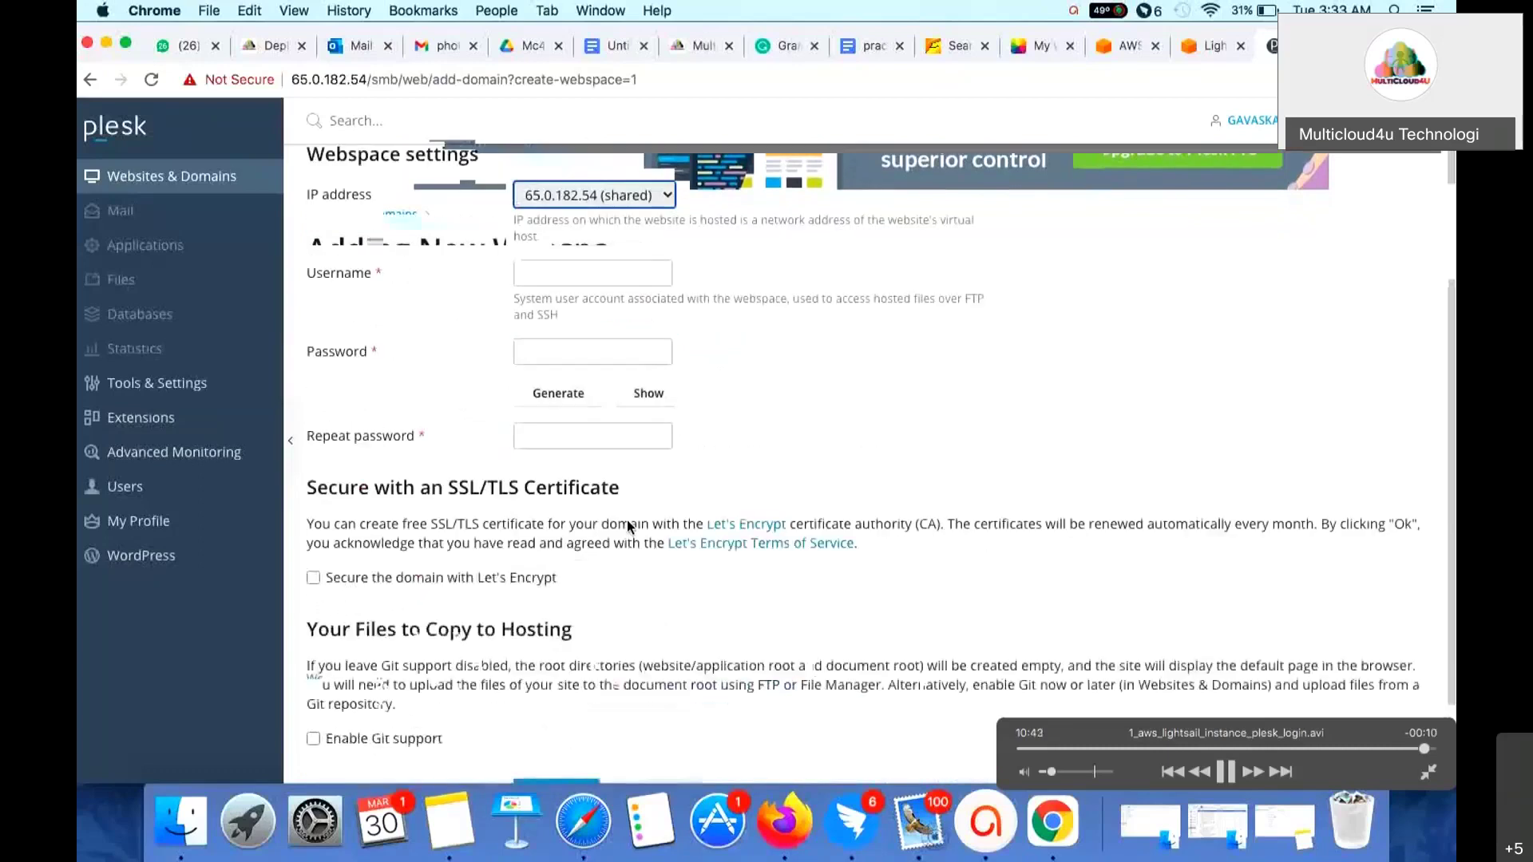
scroll(627, 520, "down", 2)
scroll(627, 521, "up", 8)
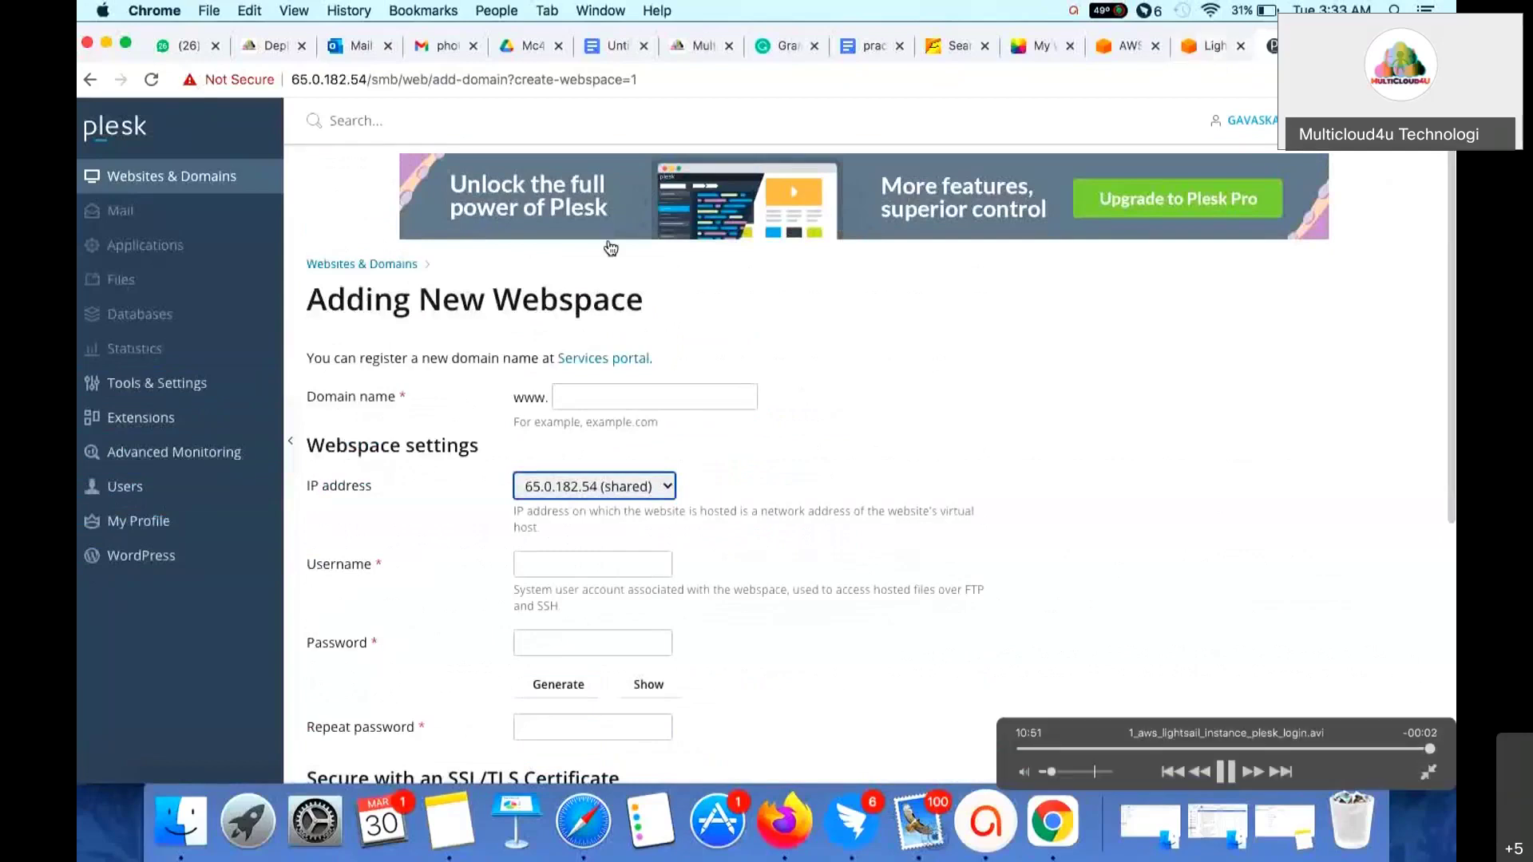
left_click(1075, 11)
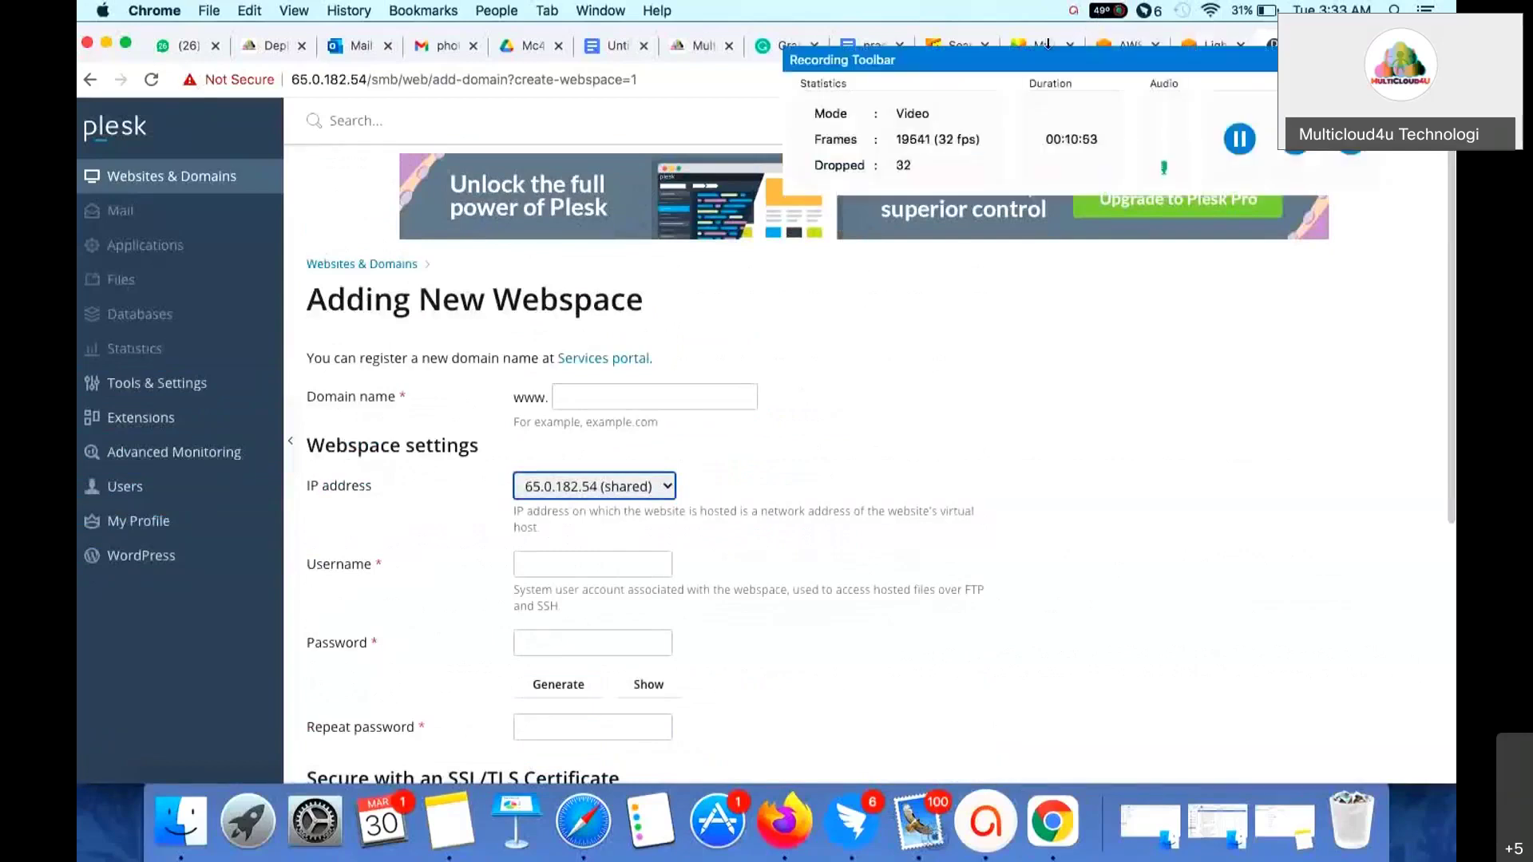
left_click(1240, 141)
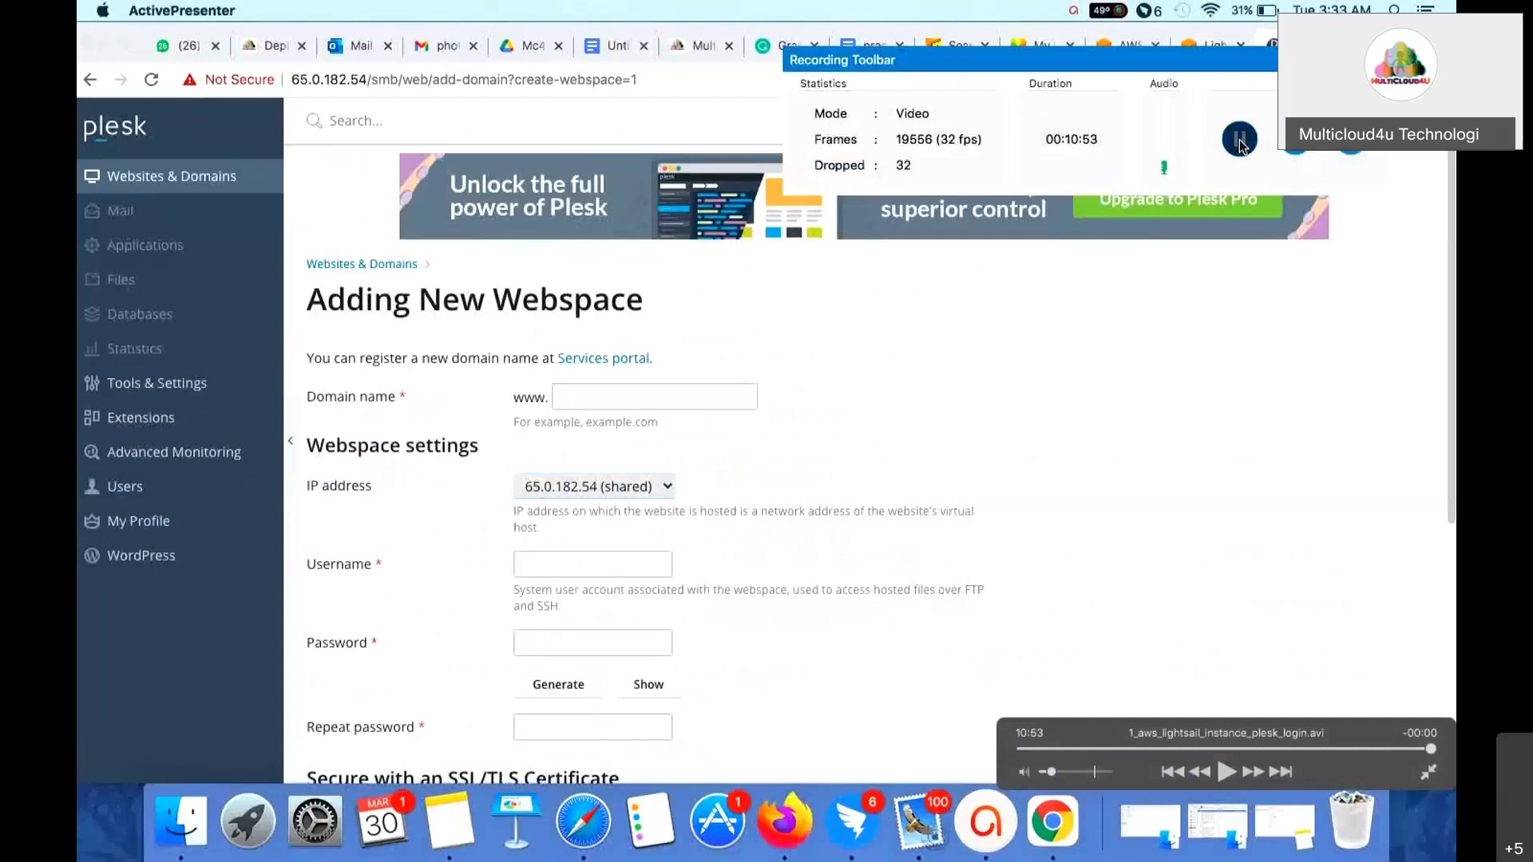
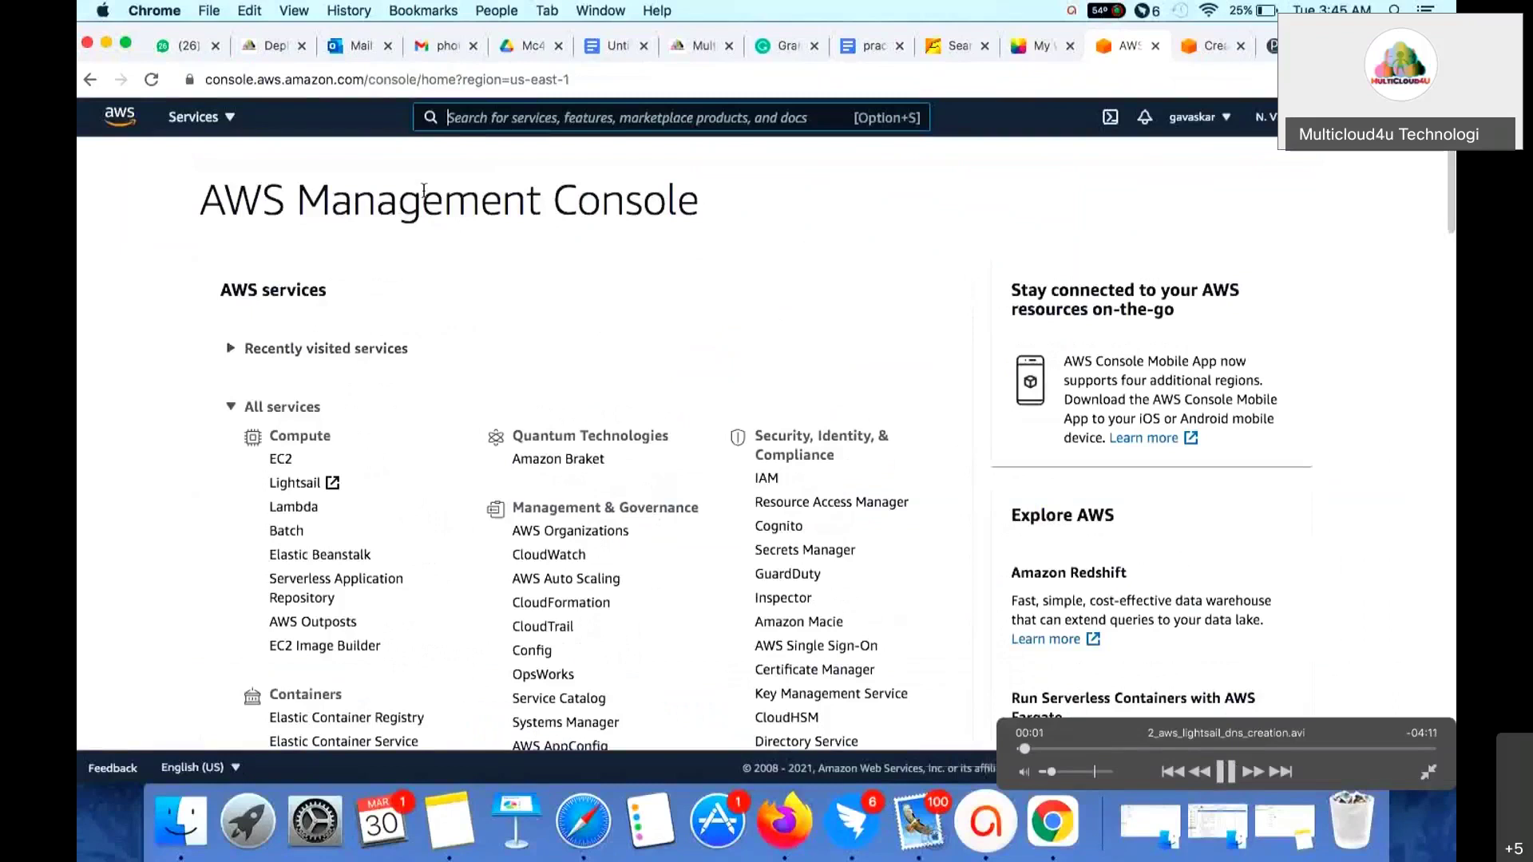
- Open Route 53 via the service search and check whether 'clouders' is available to register
type("route")
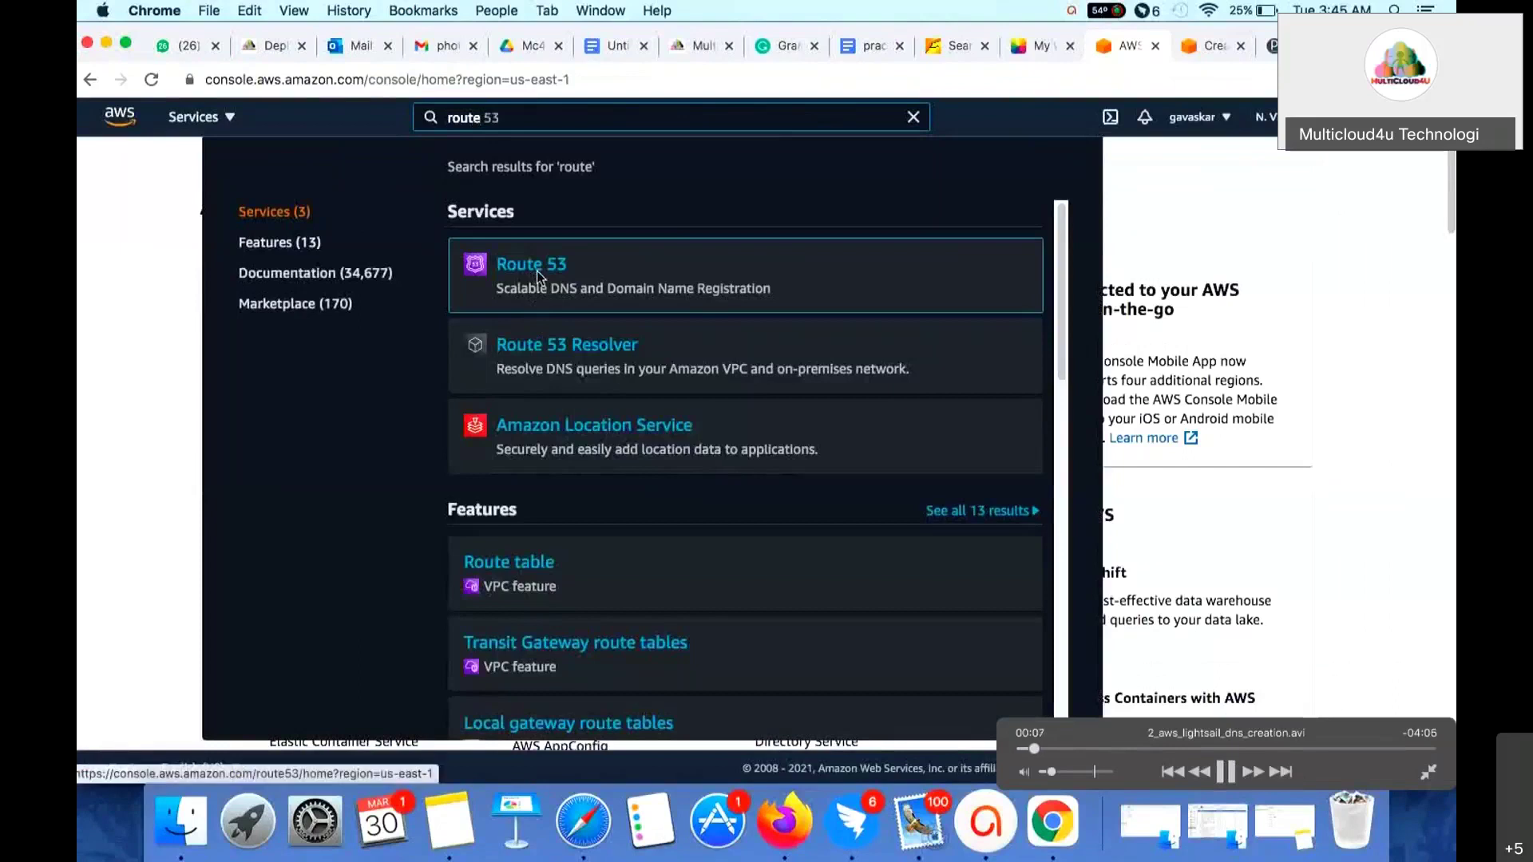
left_click(539, 279)
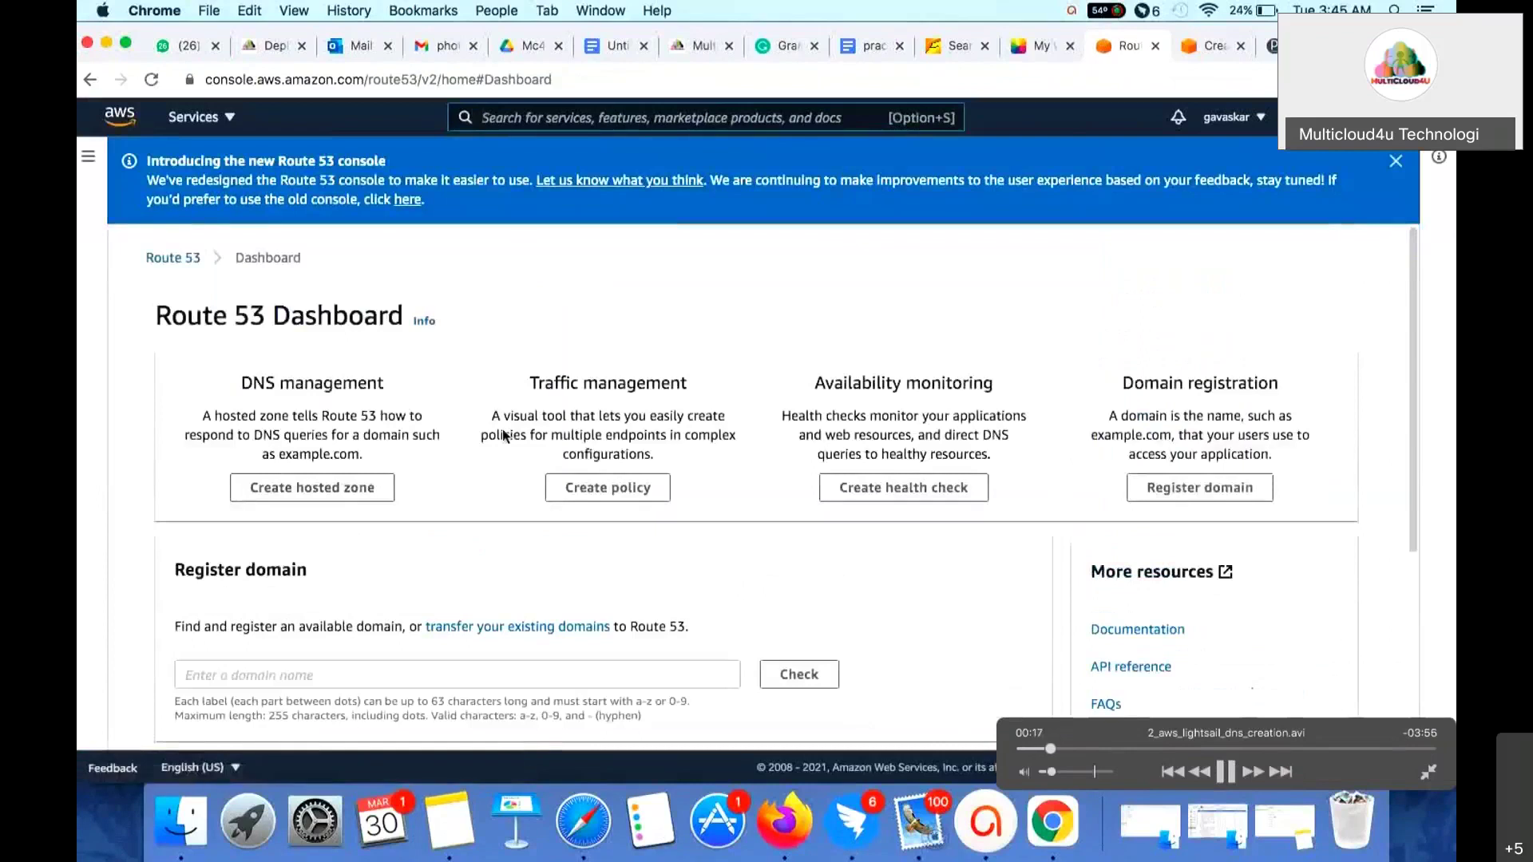
scroll(503, 435, "down", 4)
left_click(468, 372)
type("clouders")
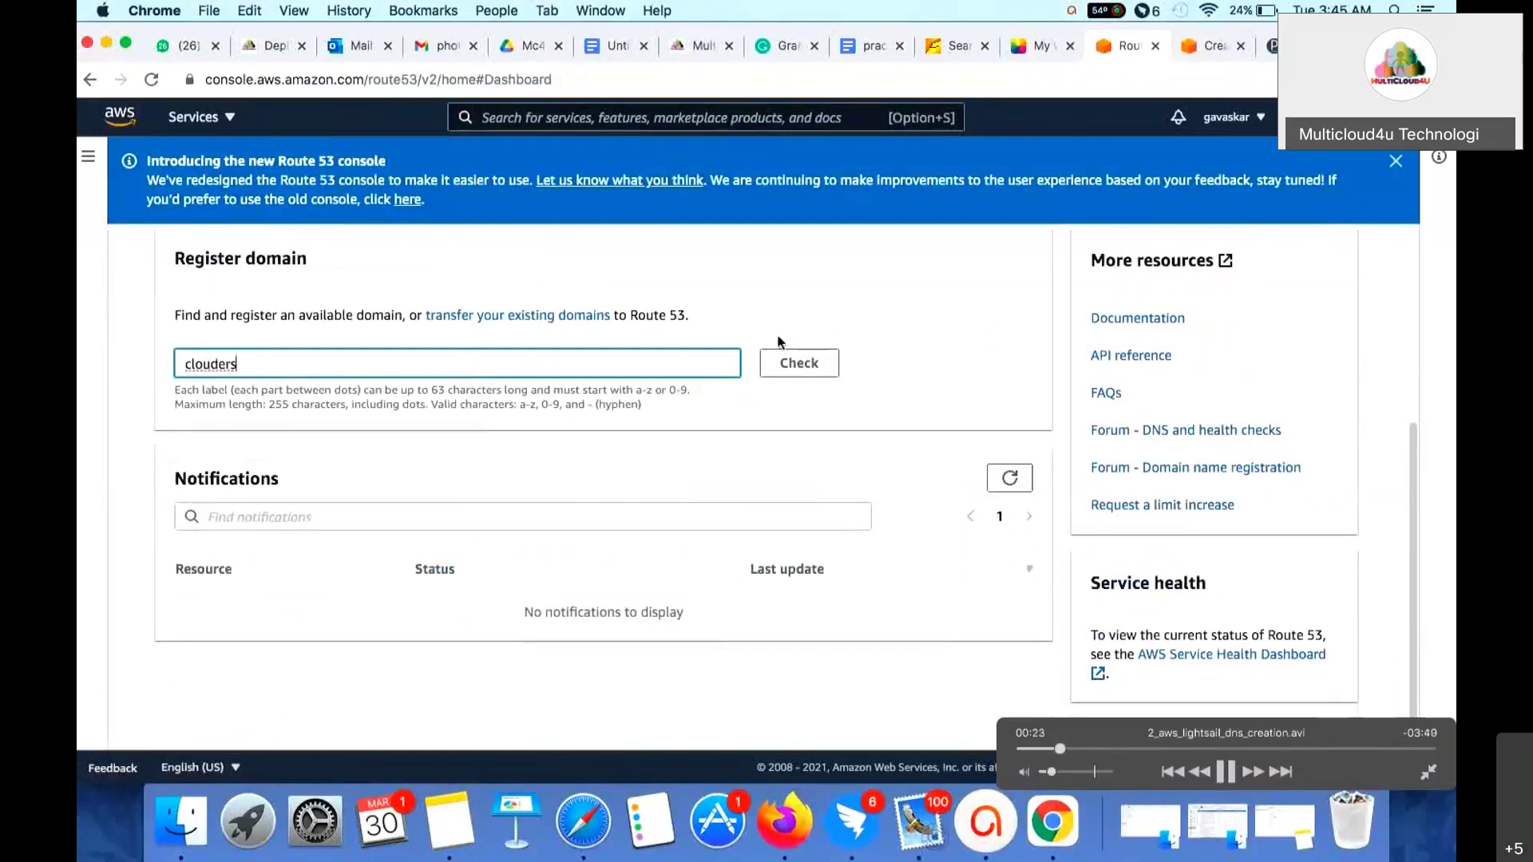
left_click(784, 363)
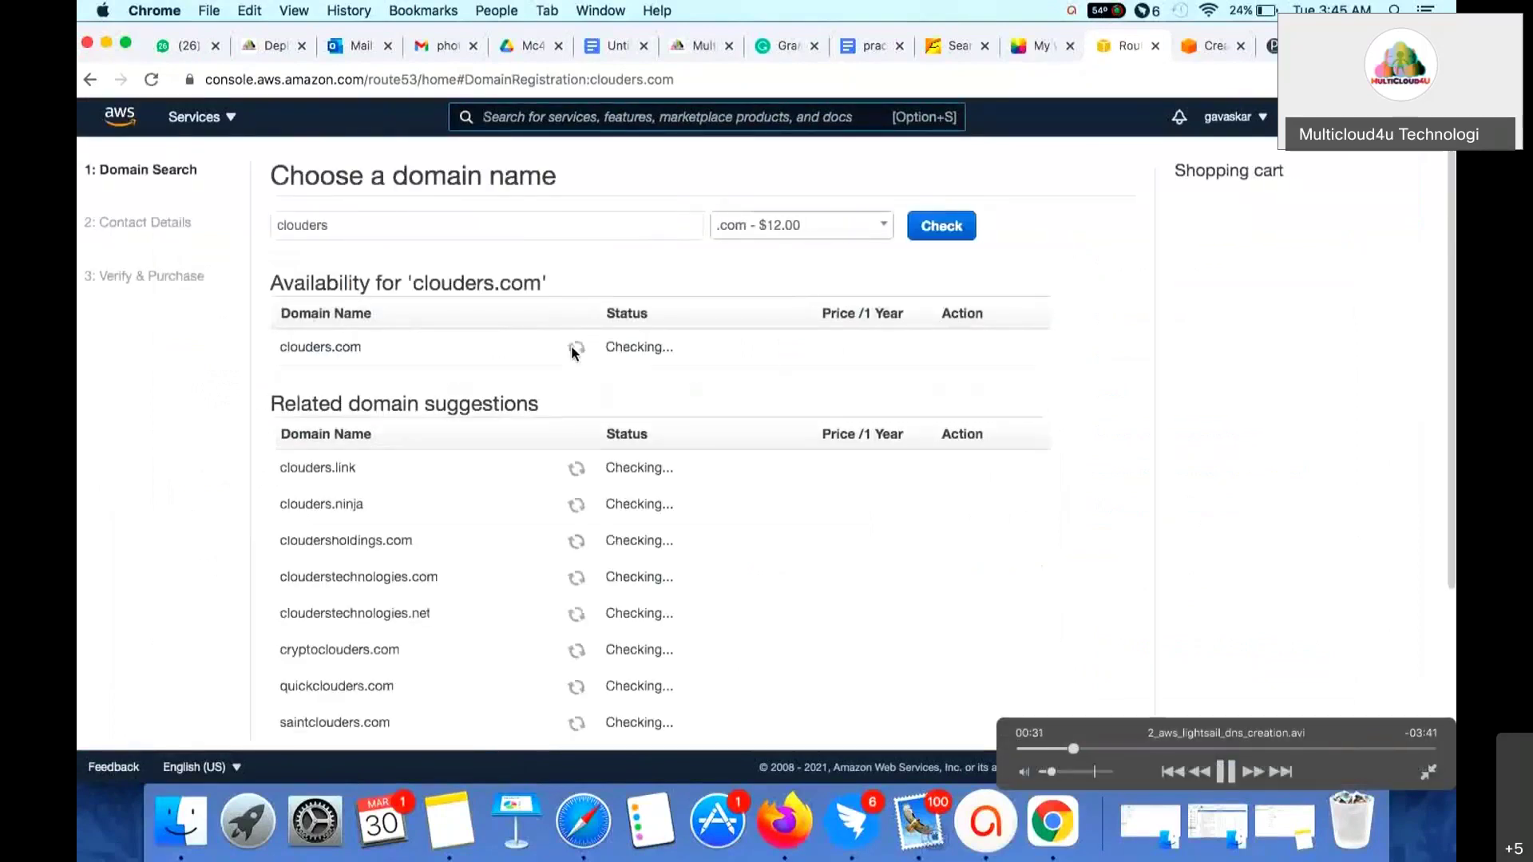
- Add clouders.link at $5.00 to the cart from the availability results
scroll(687, 487, "down", 5)
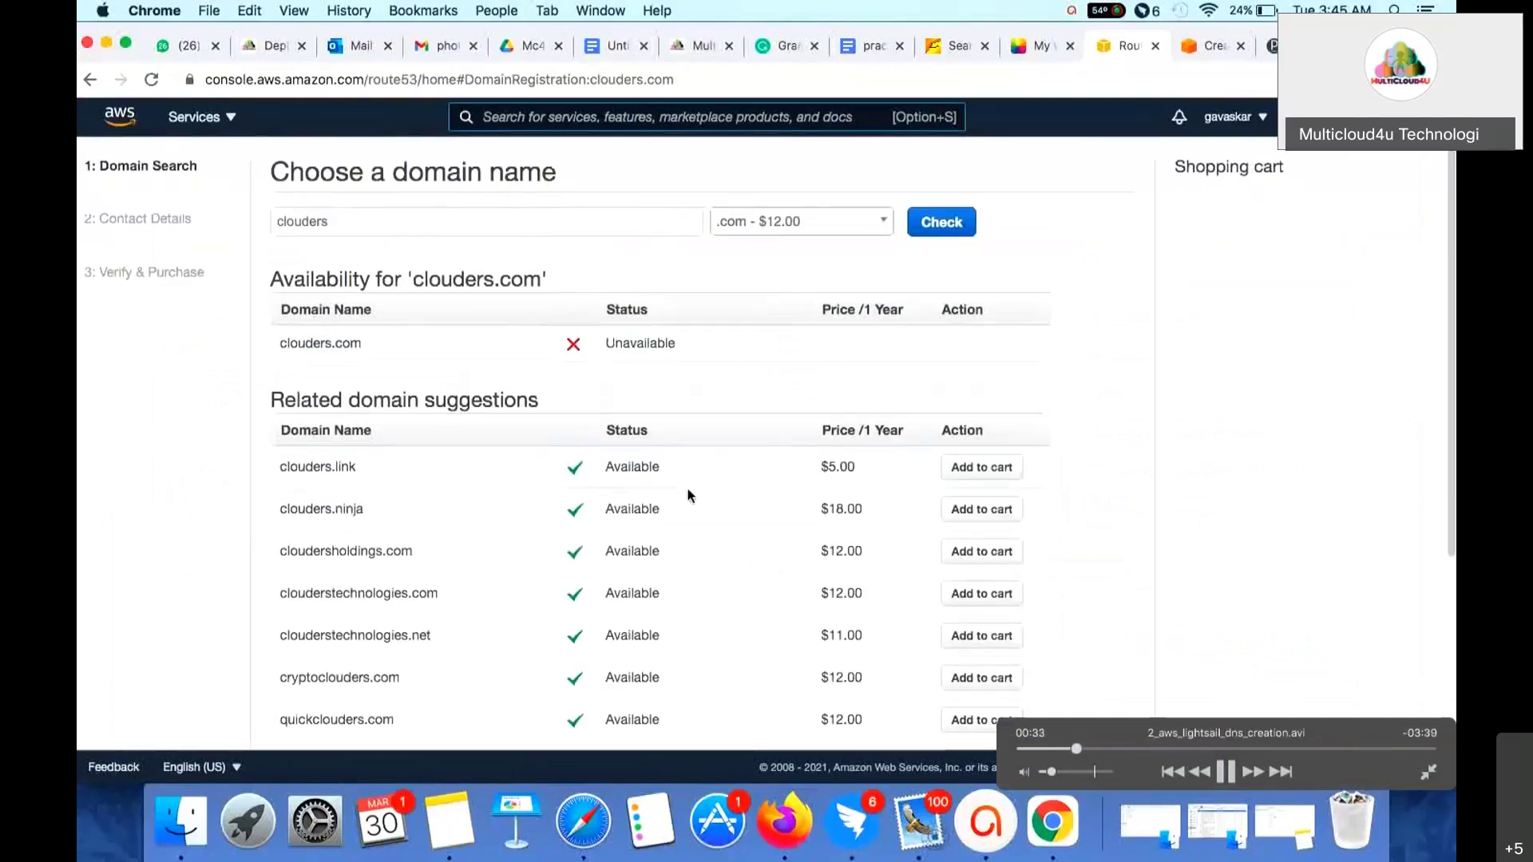
scroll(688, 495, "down", 2)
scroll(688, 495, "up", 6)
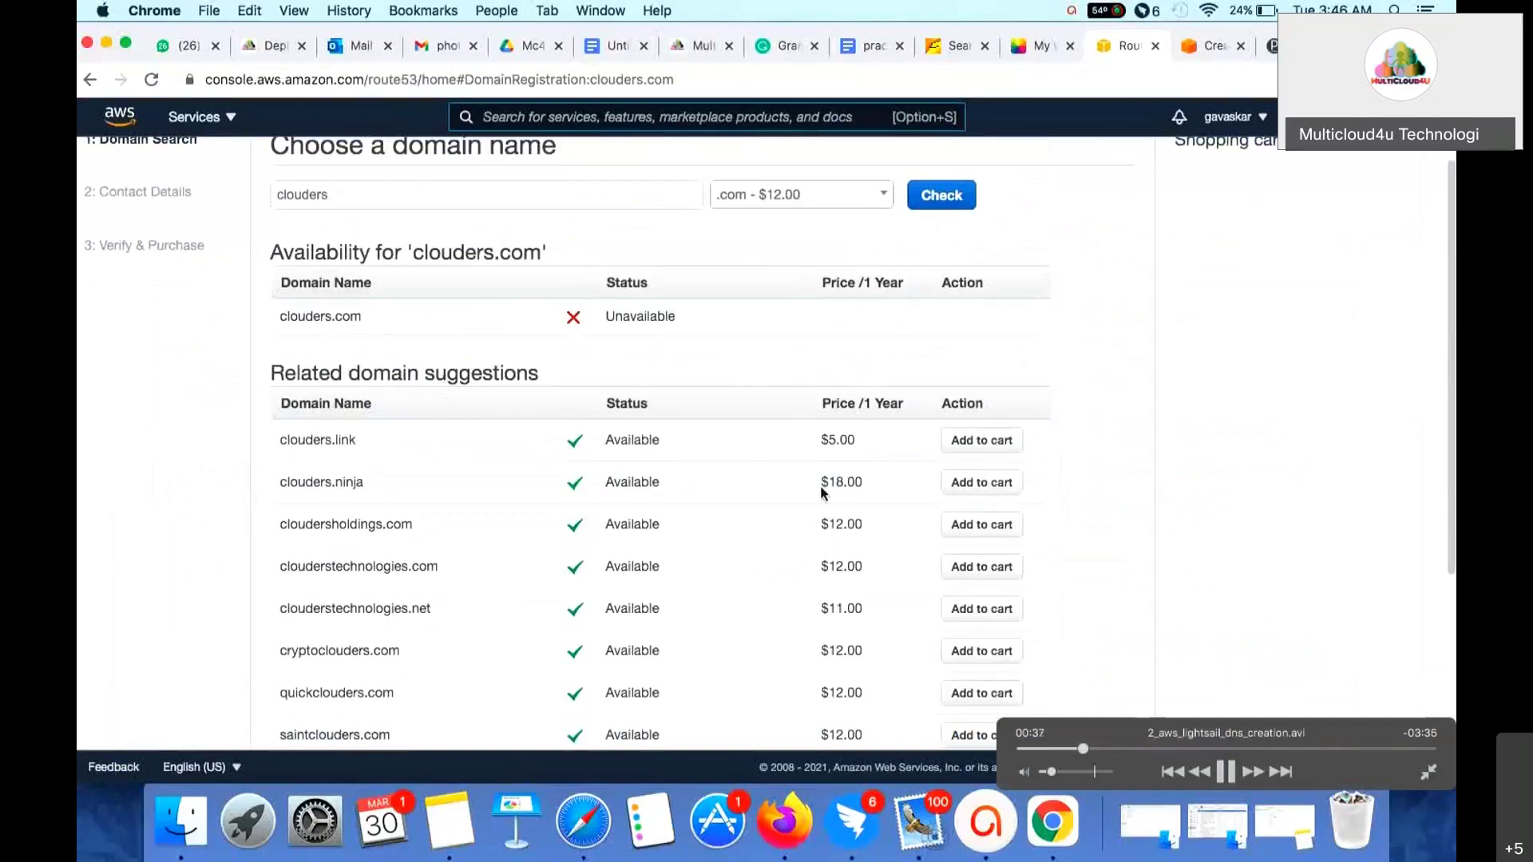
left_click(982, 444)
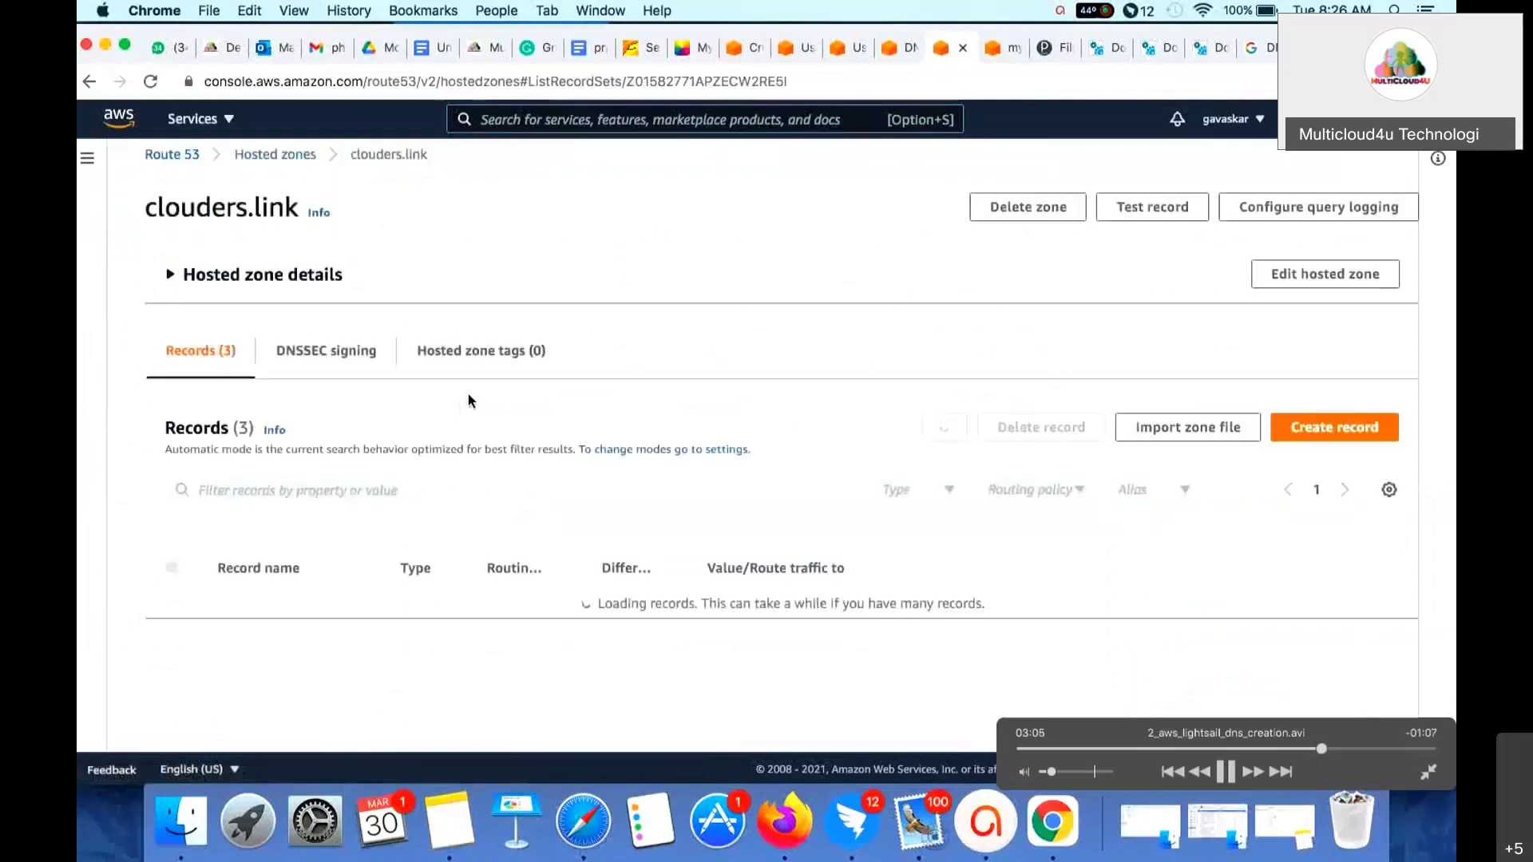
- Pause the video to review the clouders.link A, NS and SOA records, then resume
key("space")
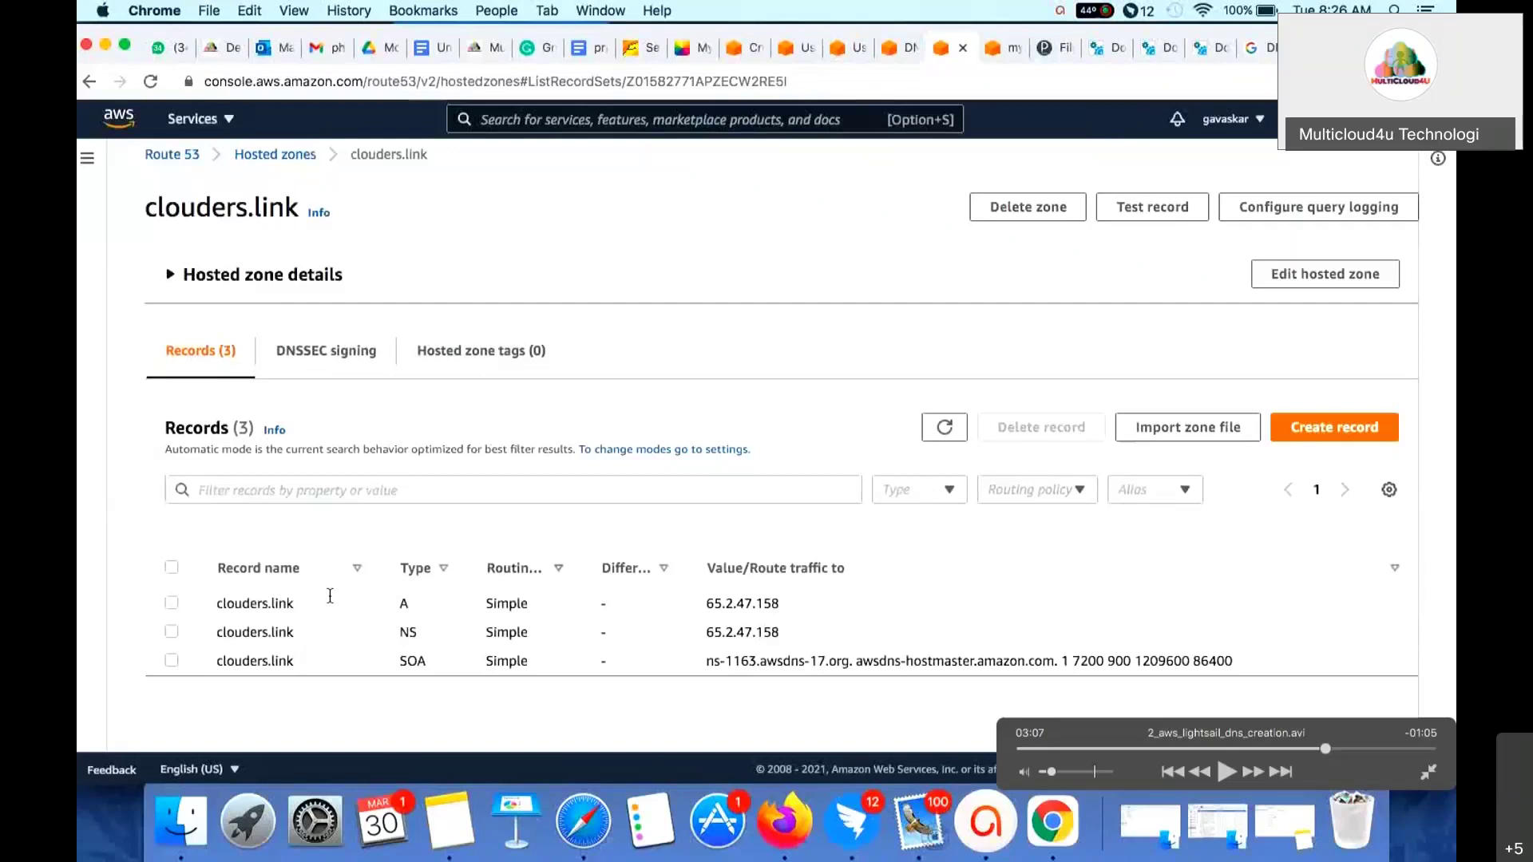
key("space")
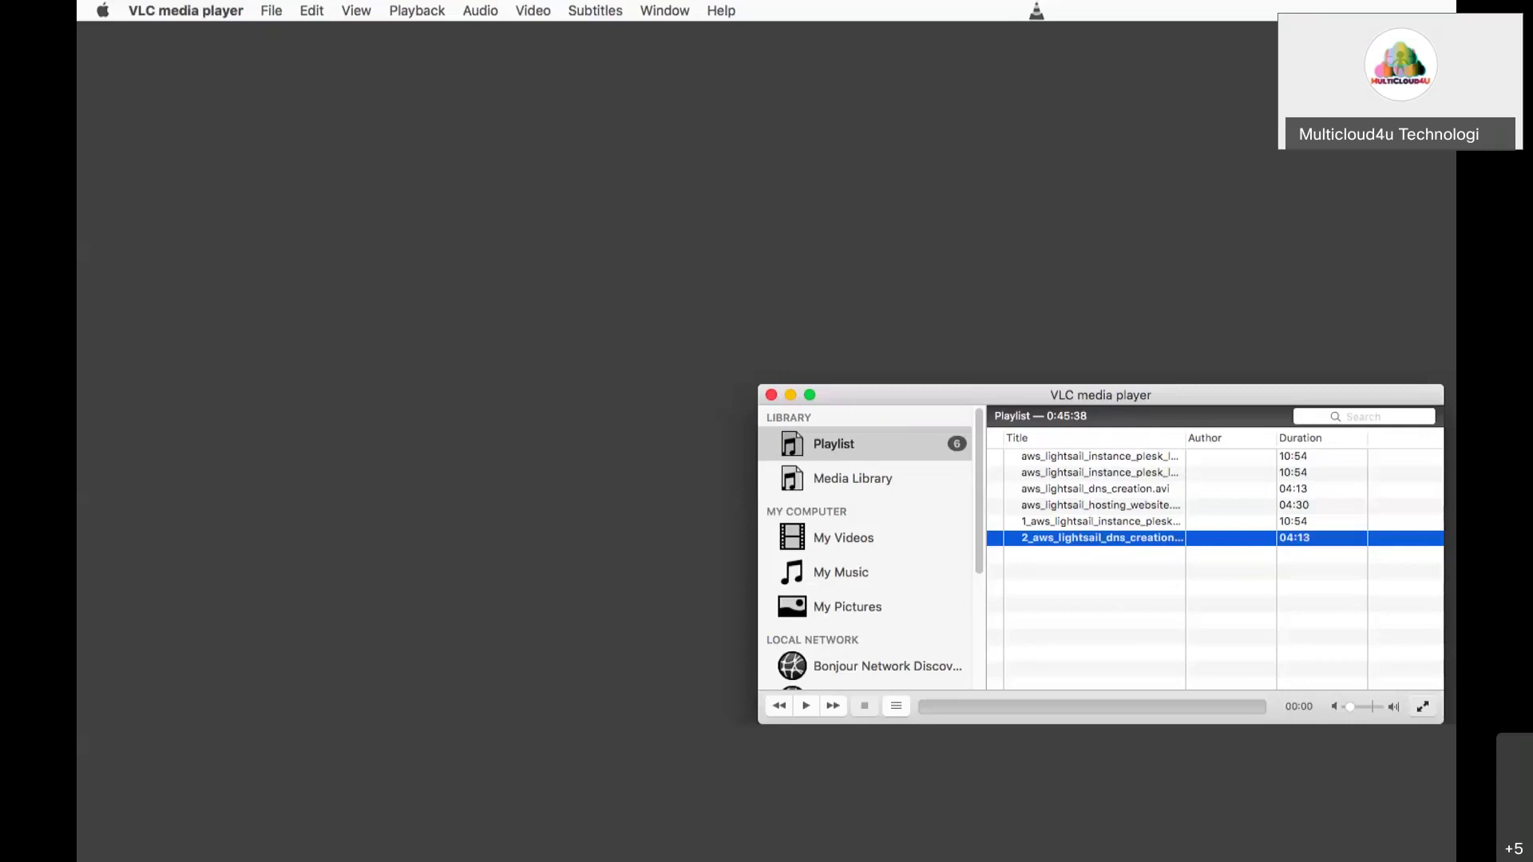
- Switch from VLC media player to another application with Cmd+Tab
key("super+Tab")
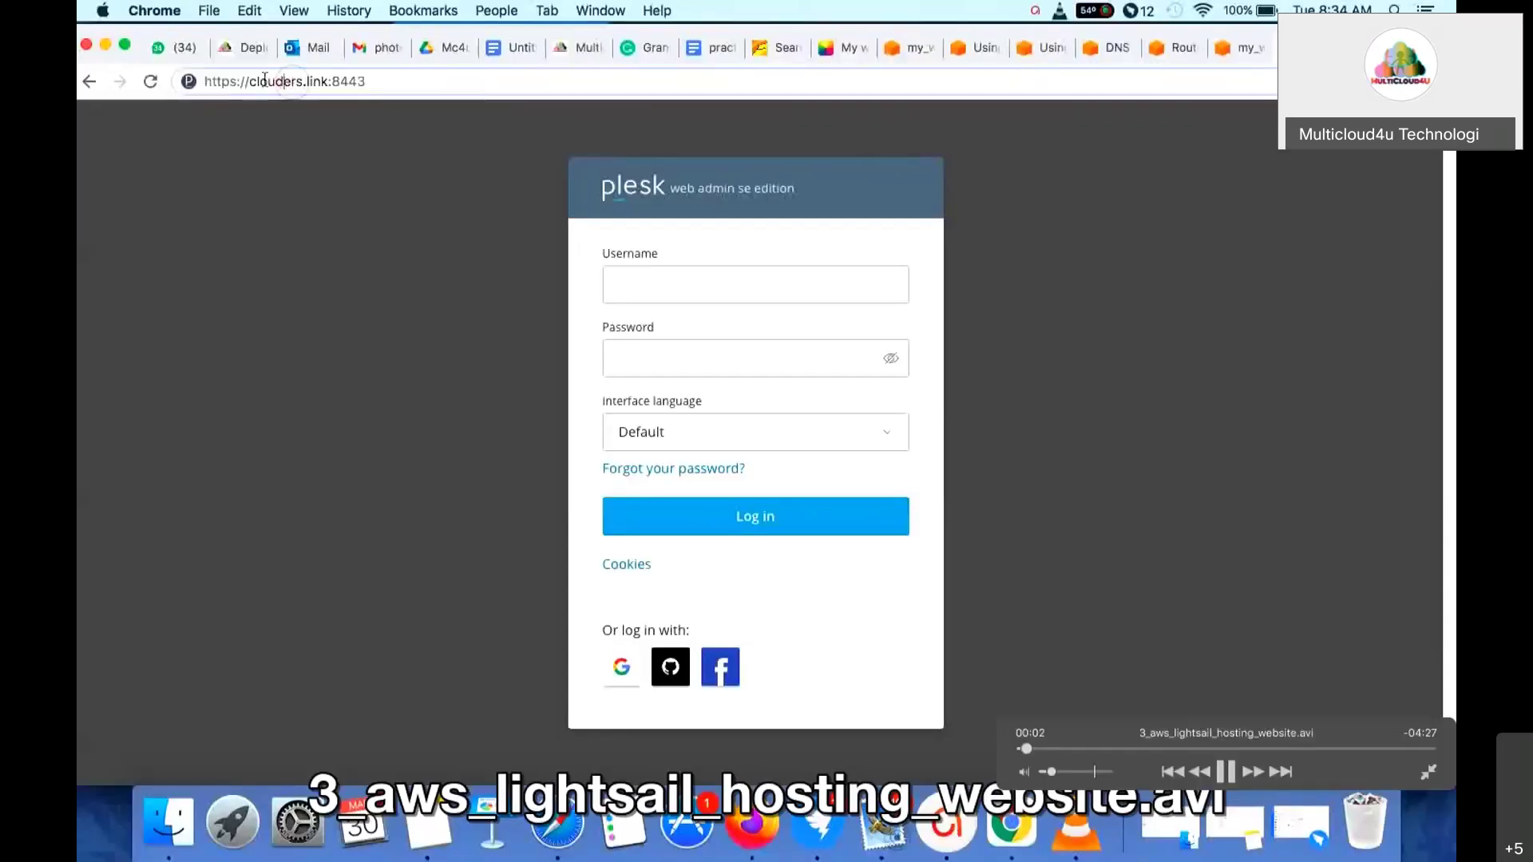
- Pause on the Plesk login page at clouders.link:8443, then resume playback
key("space")
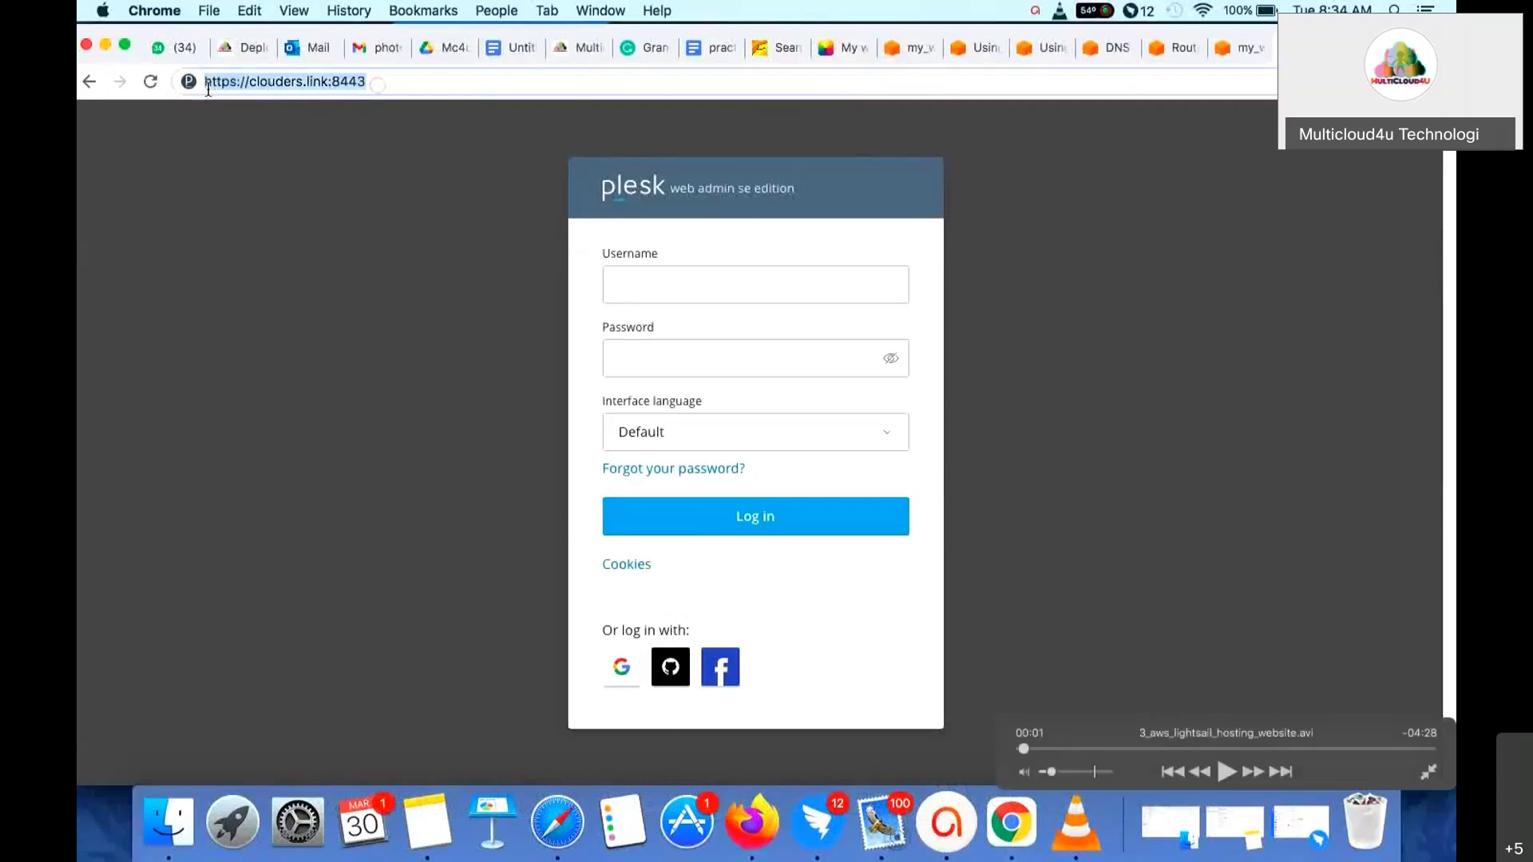
key("space")
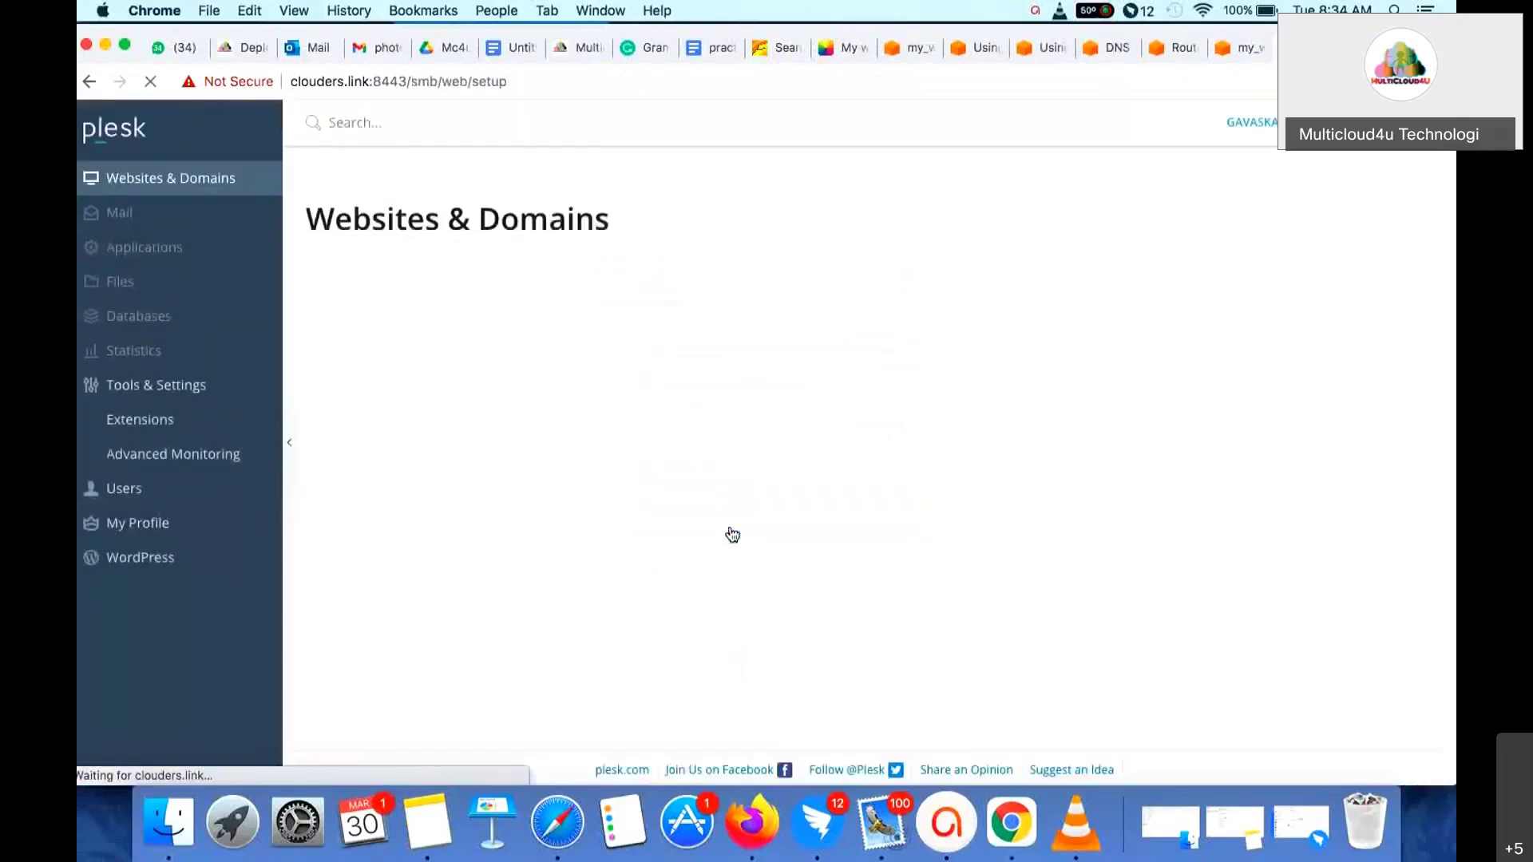
key("space")
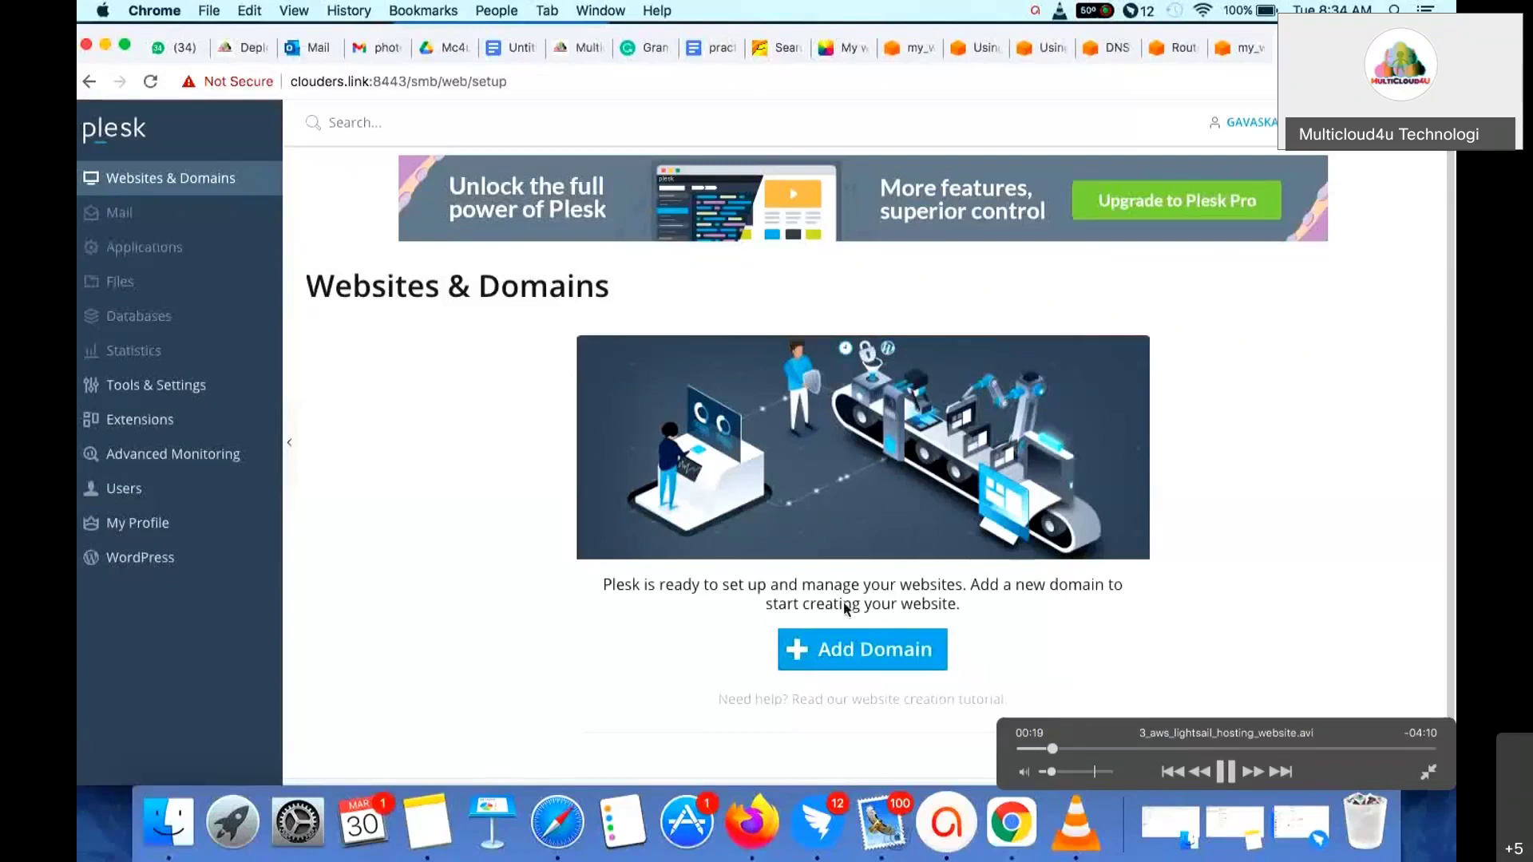
- Enter clouders.link as the new webspace's domain name, correcting a typo
left_click(829, 649)
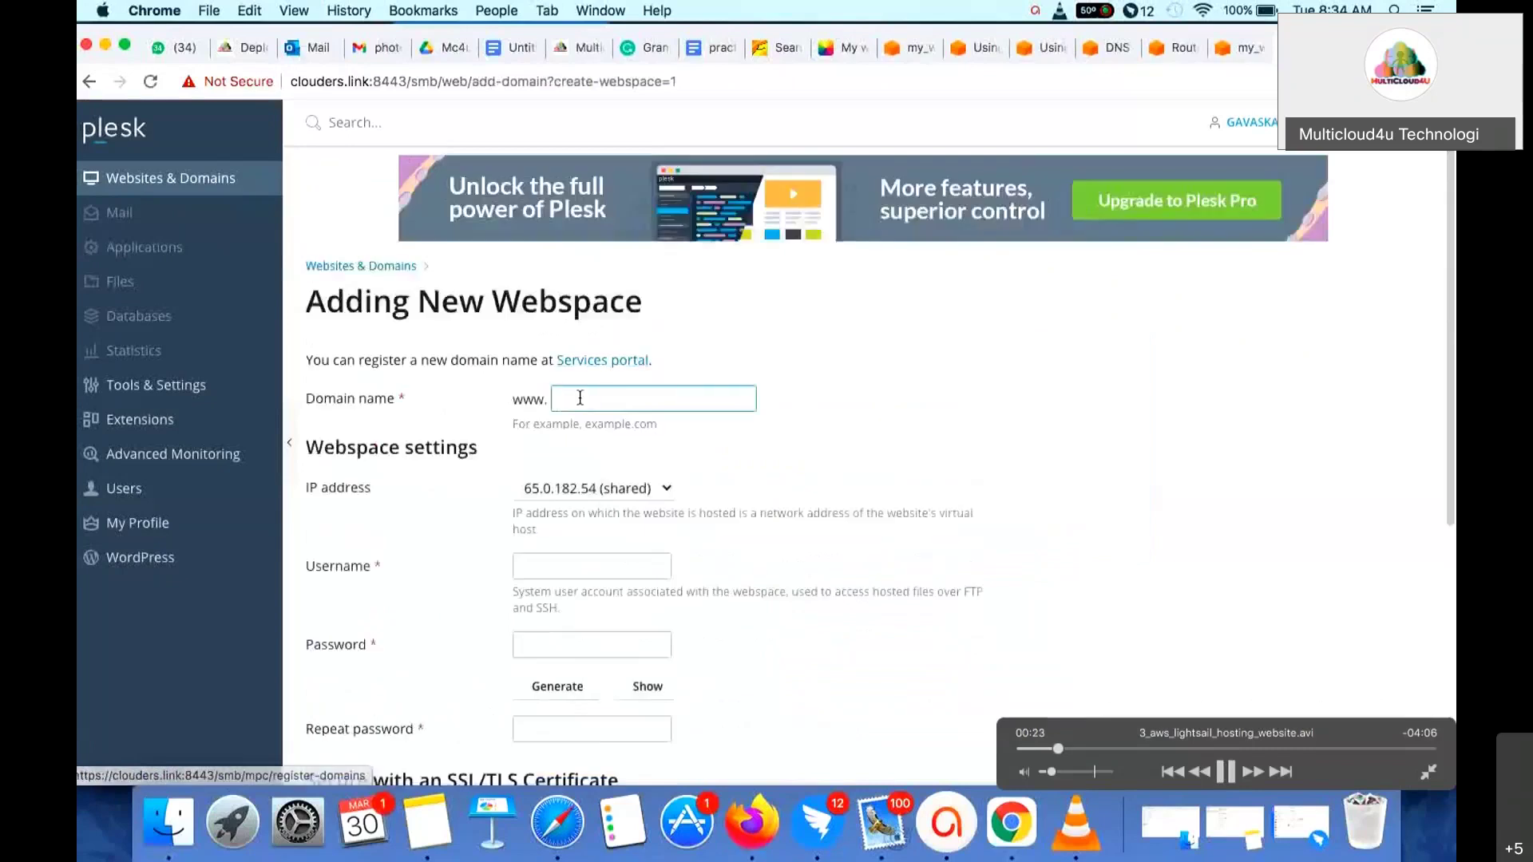
type("clouders")
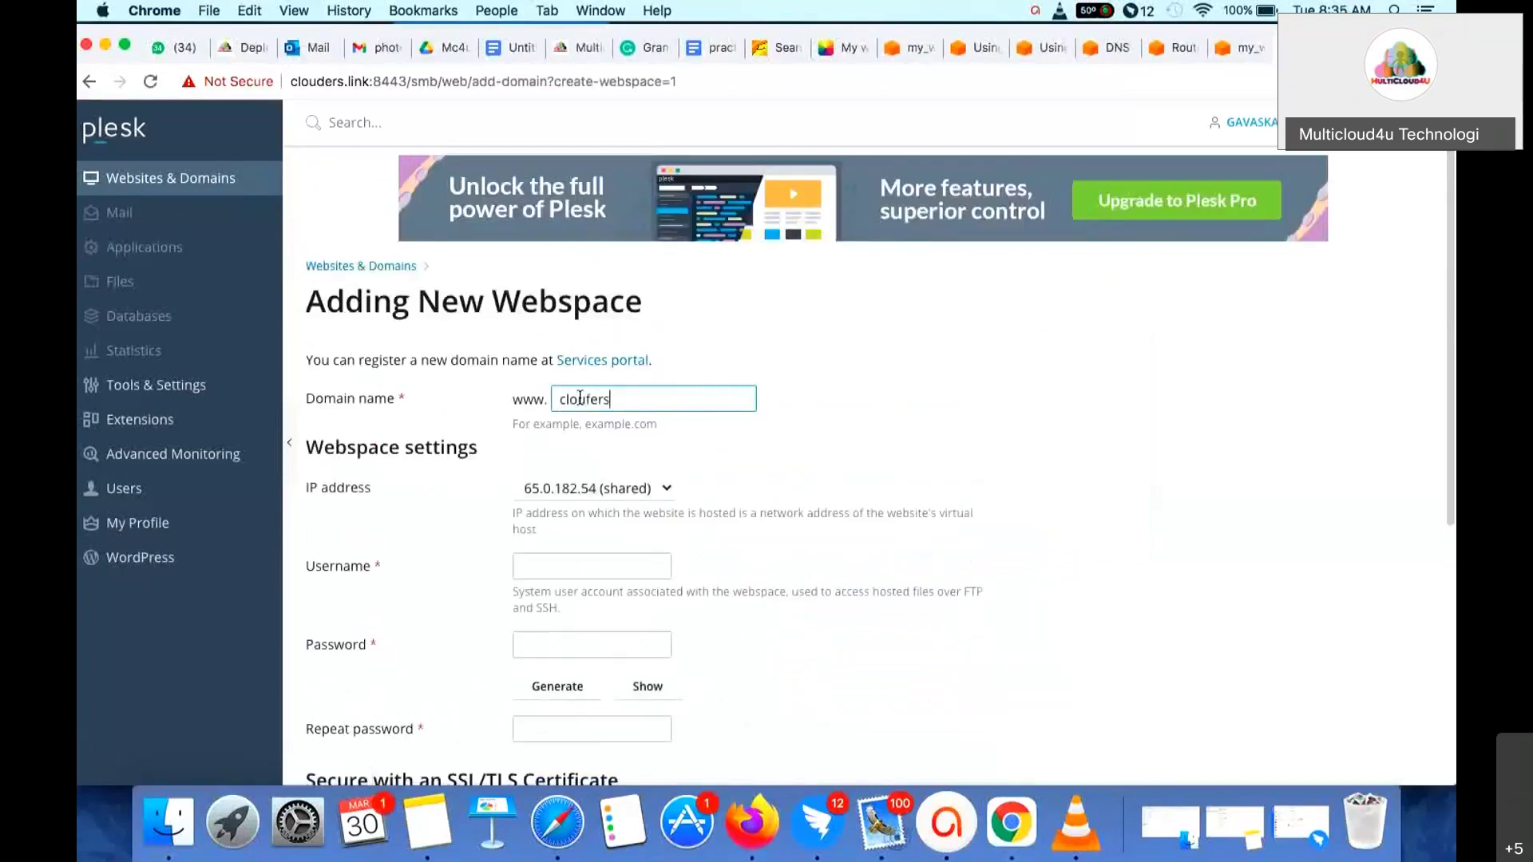
key("BackSpace")
key("BackSpace")
key("BackSpace")
key("BackSpace")
key("BackSpace")
type("ders.link")
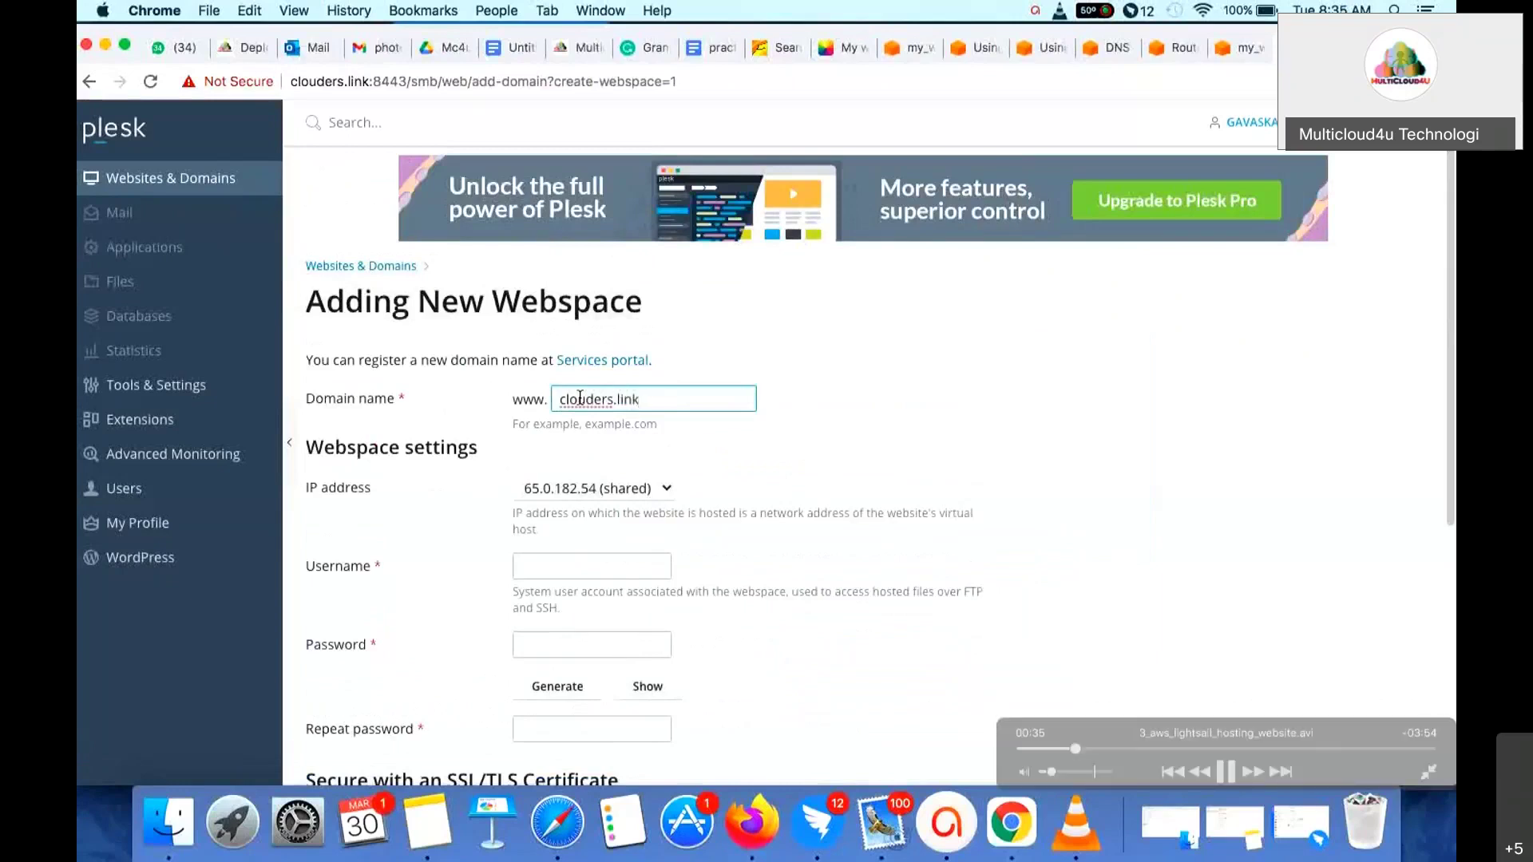
- Set the webspace username to admin123 and enter the account password
left_click(540, 568)
type("admin123")
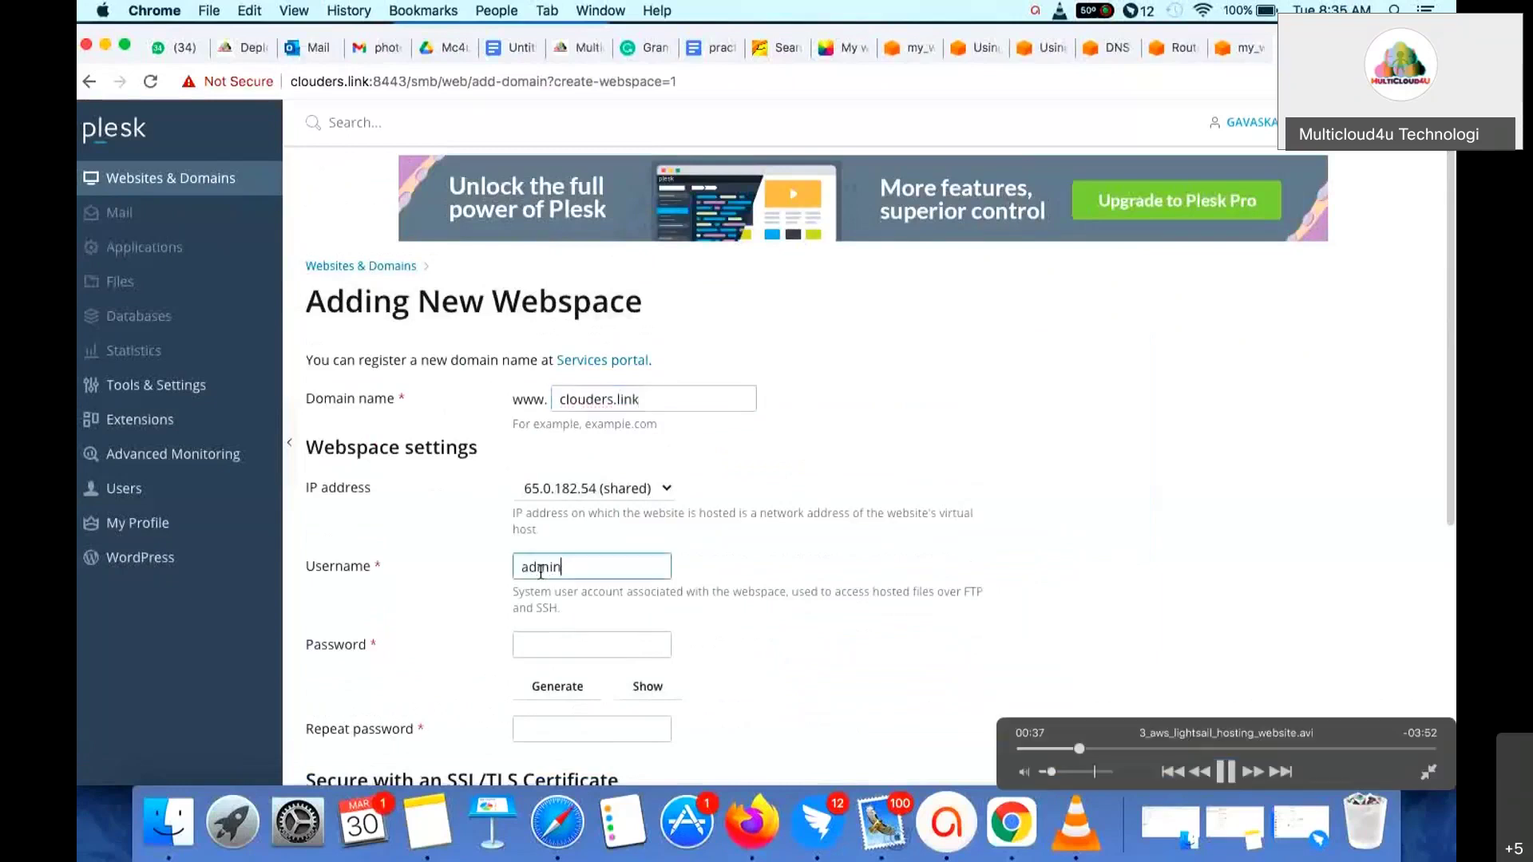
key("Tab")
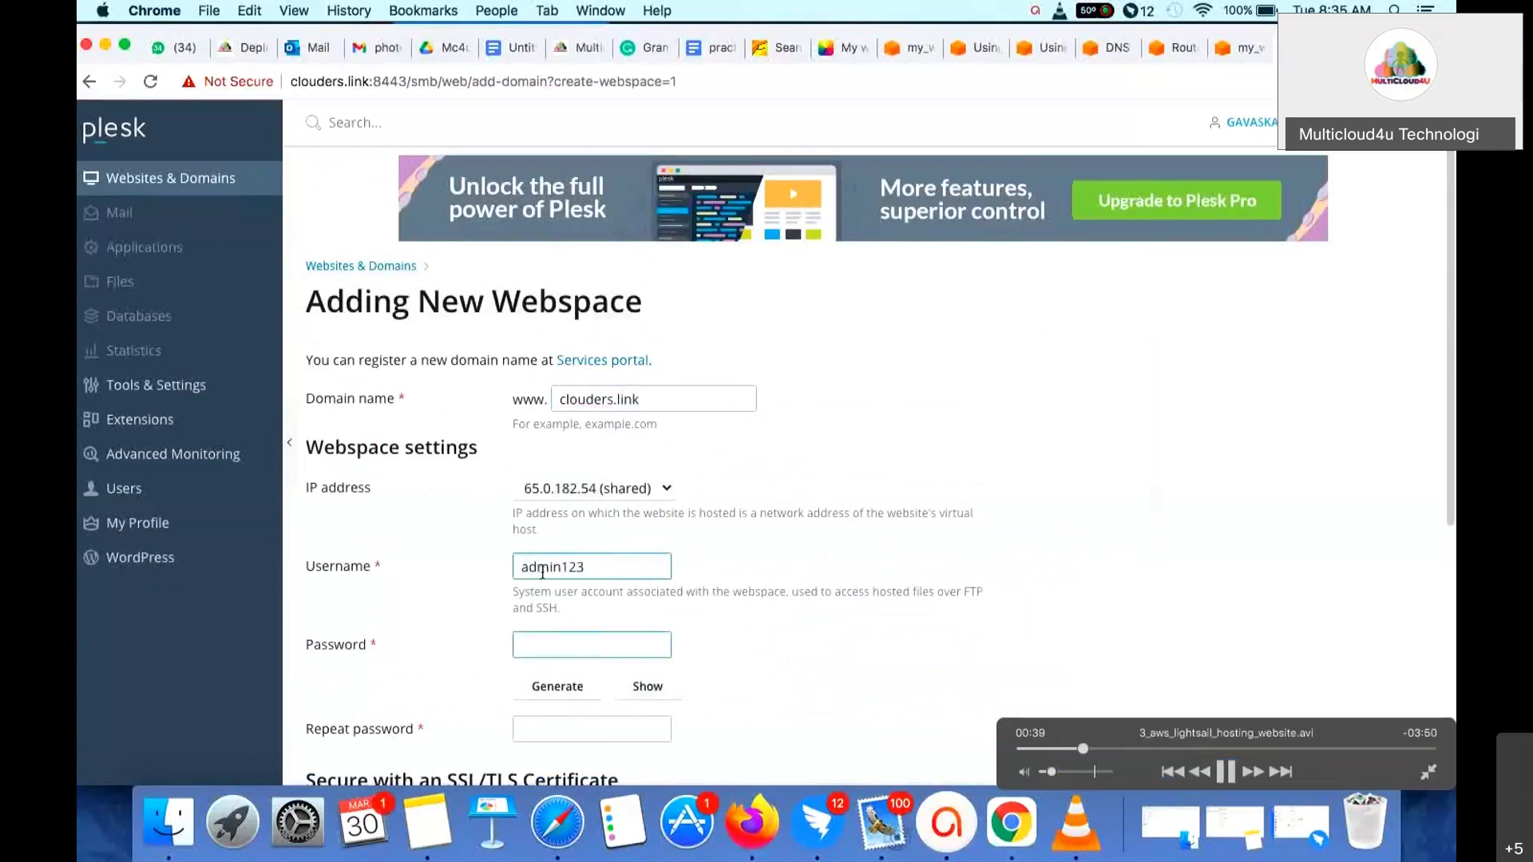
scroll(551, 571, "down", 3)
type("admin@123")
key("Tab")
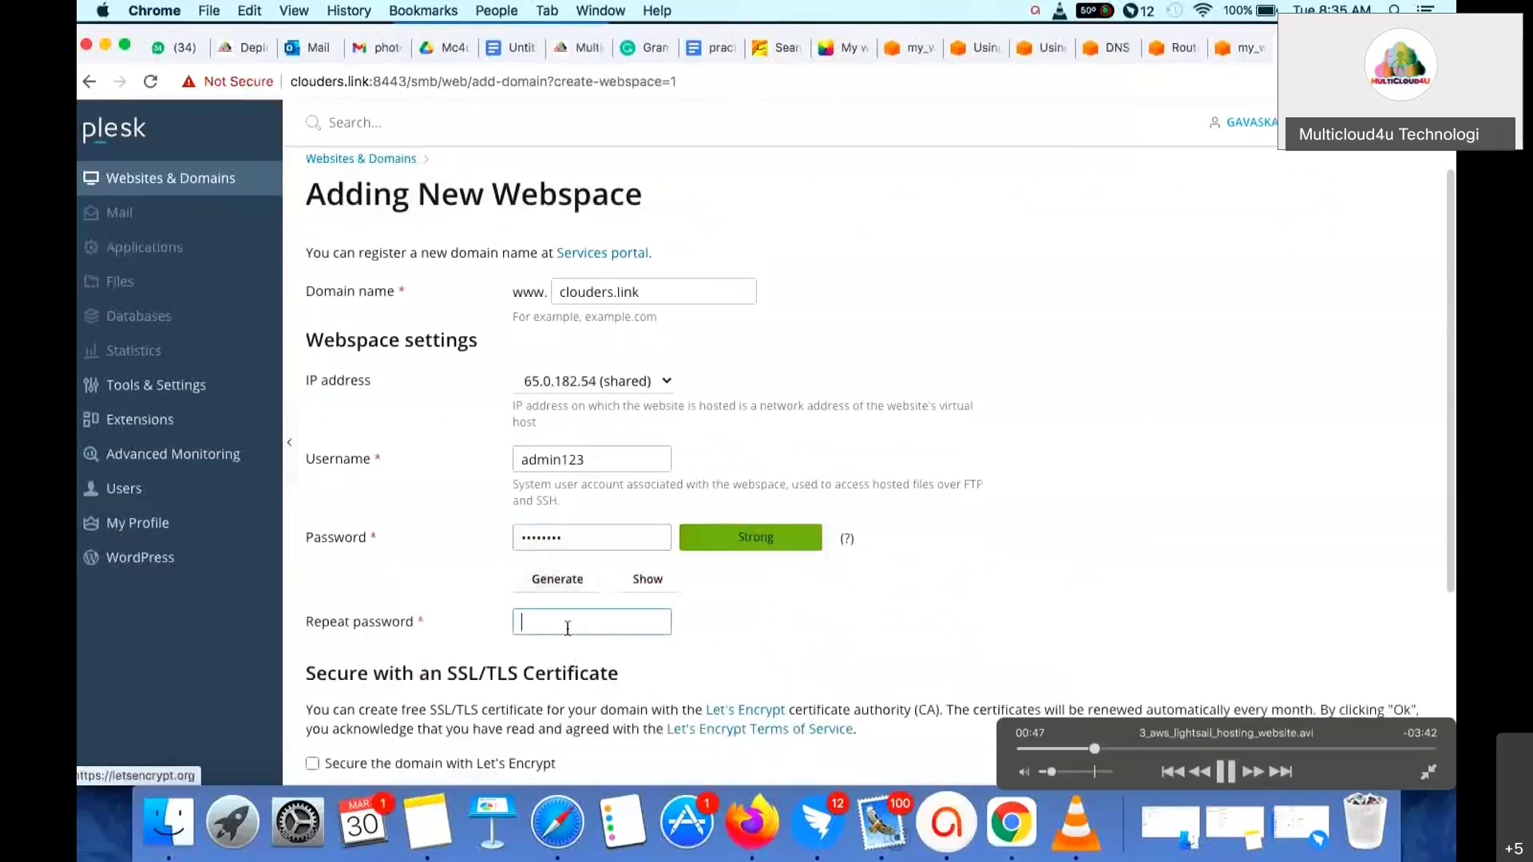
- Repeat the password and submit the form to create the clouders.link webspace
left_click(567, 628)
type("admin")
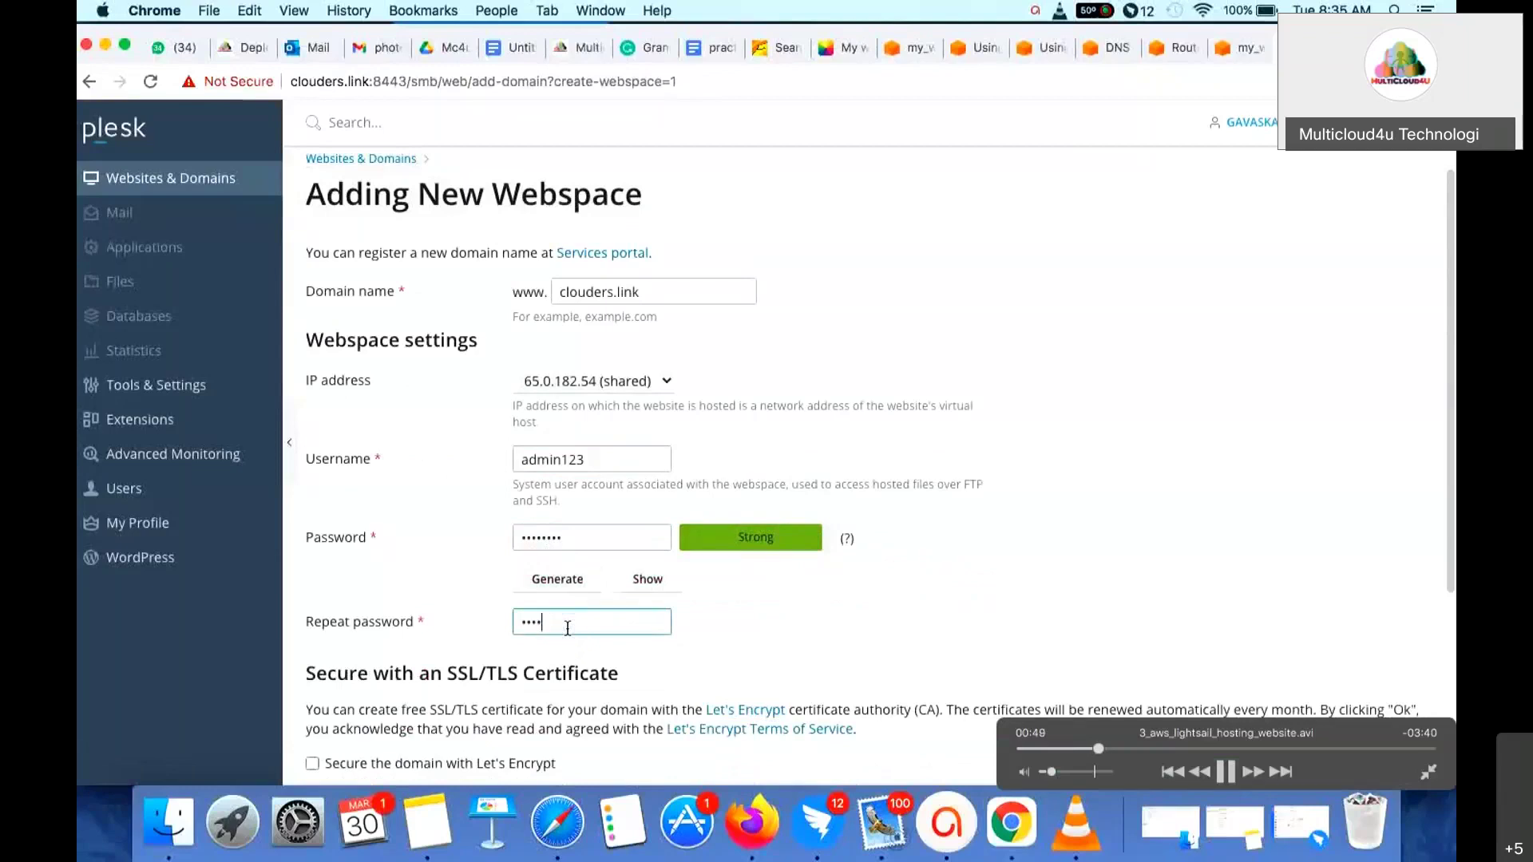
type("@123")
scroll(567, 629, "down", 5)
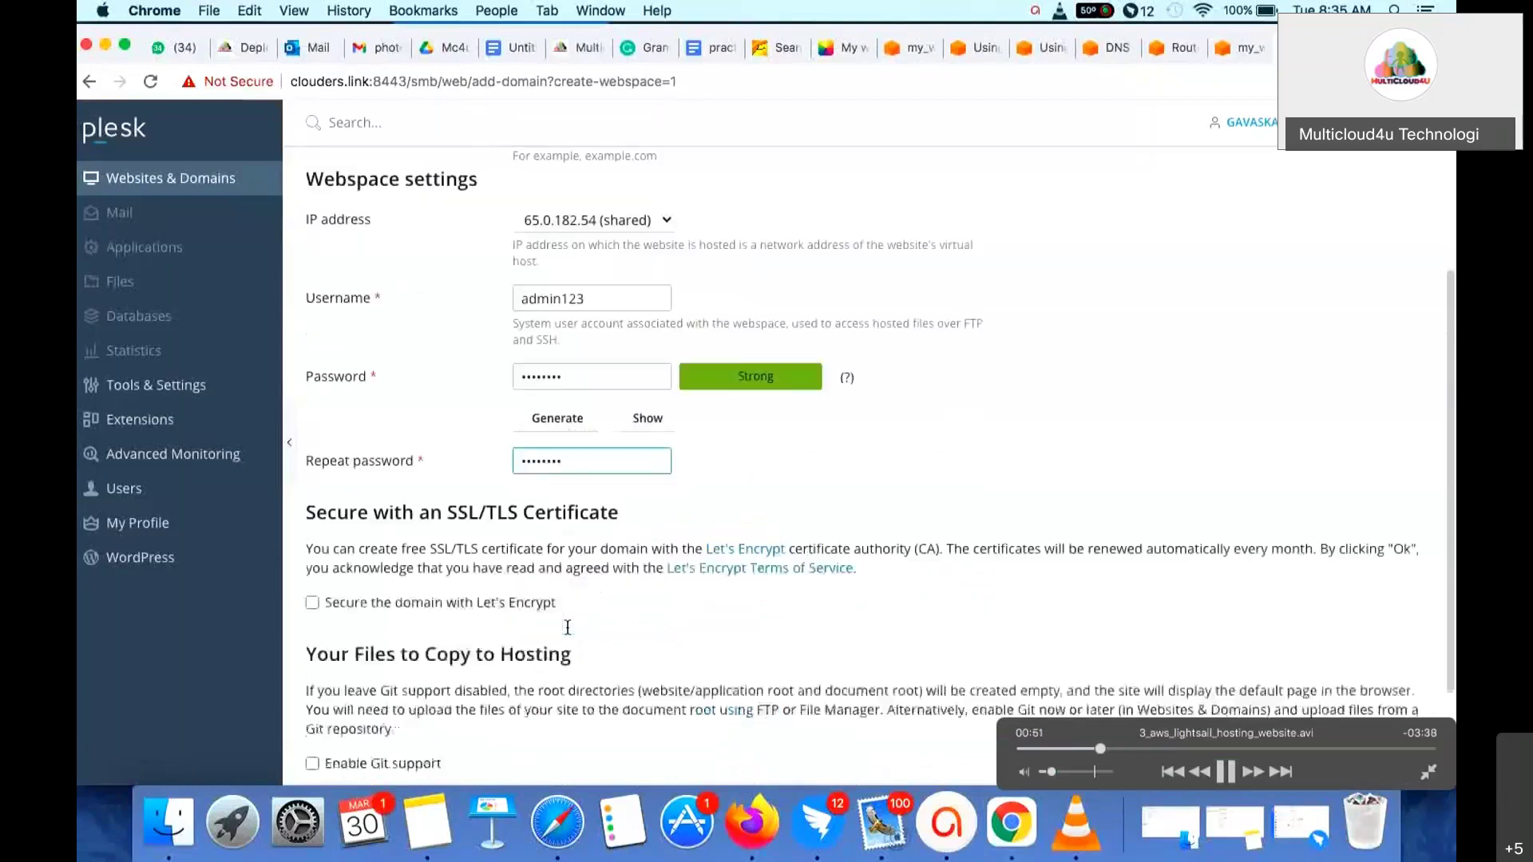
scroll(563, 551, "up", 3)
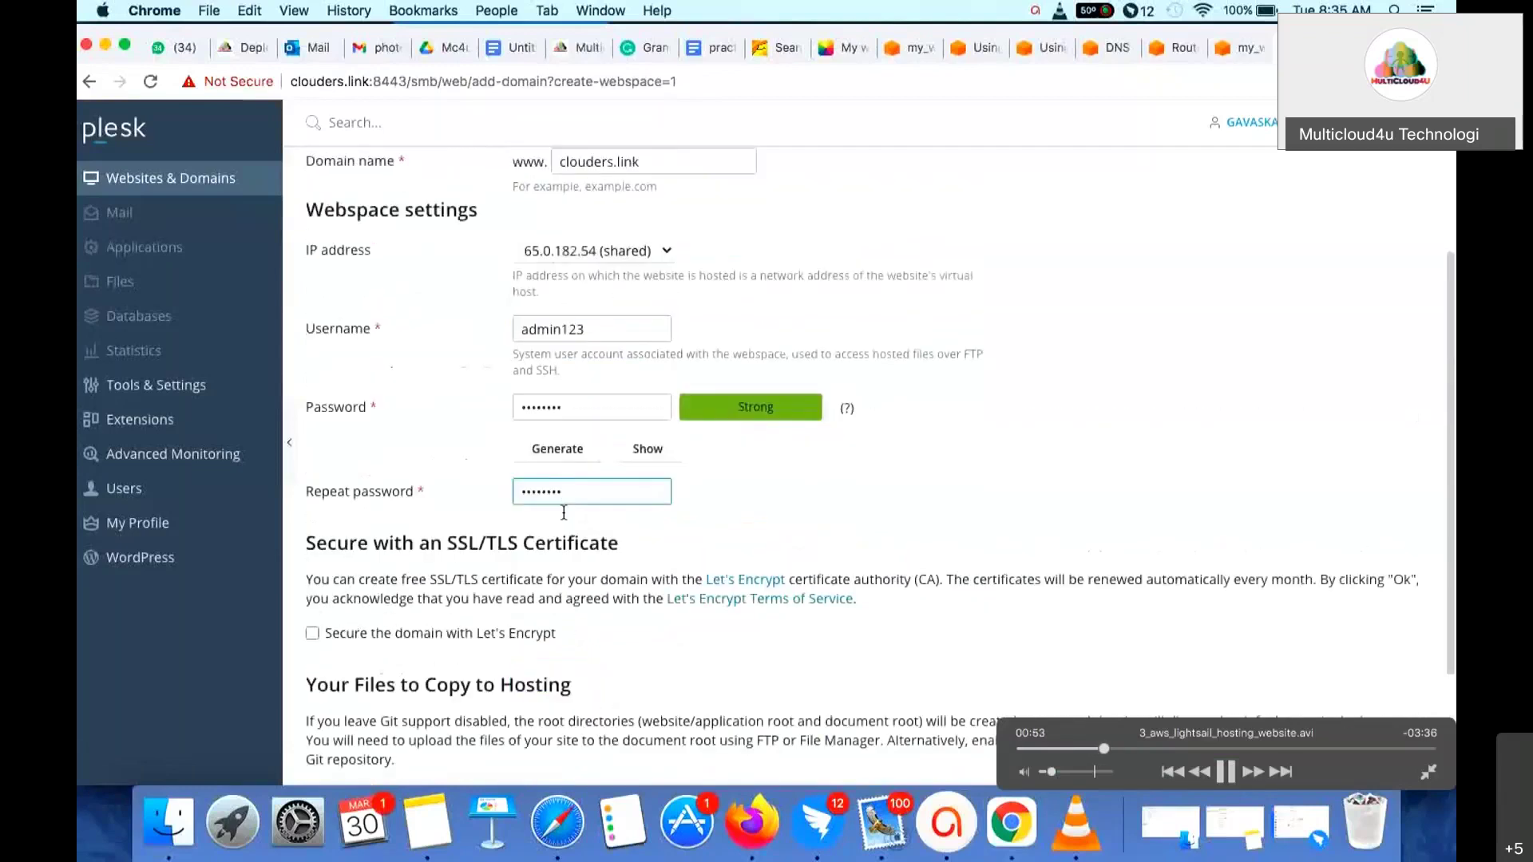
scroll(562, 509, "down", 3)
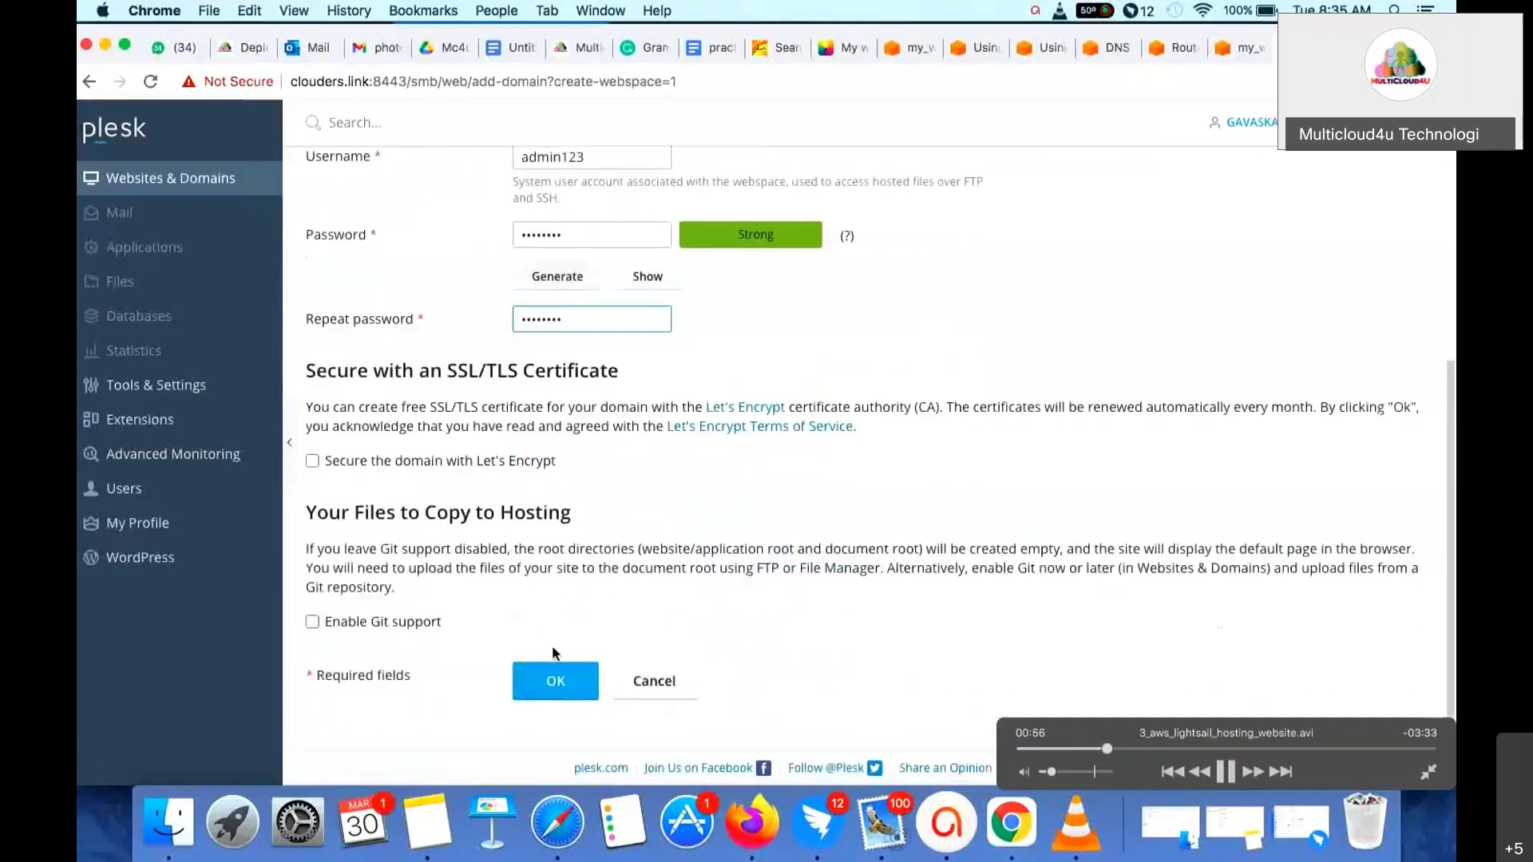
left_click(548, 686)
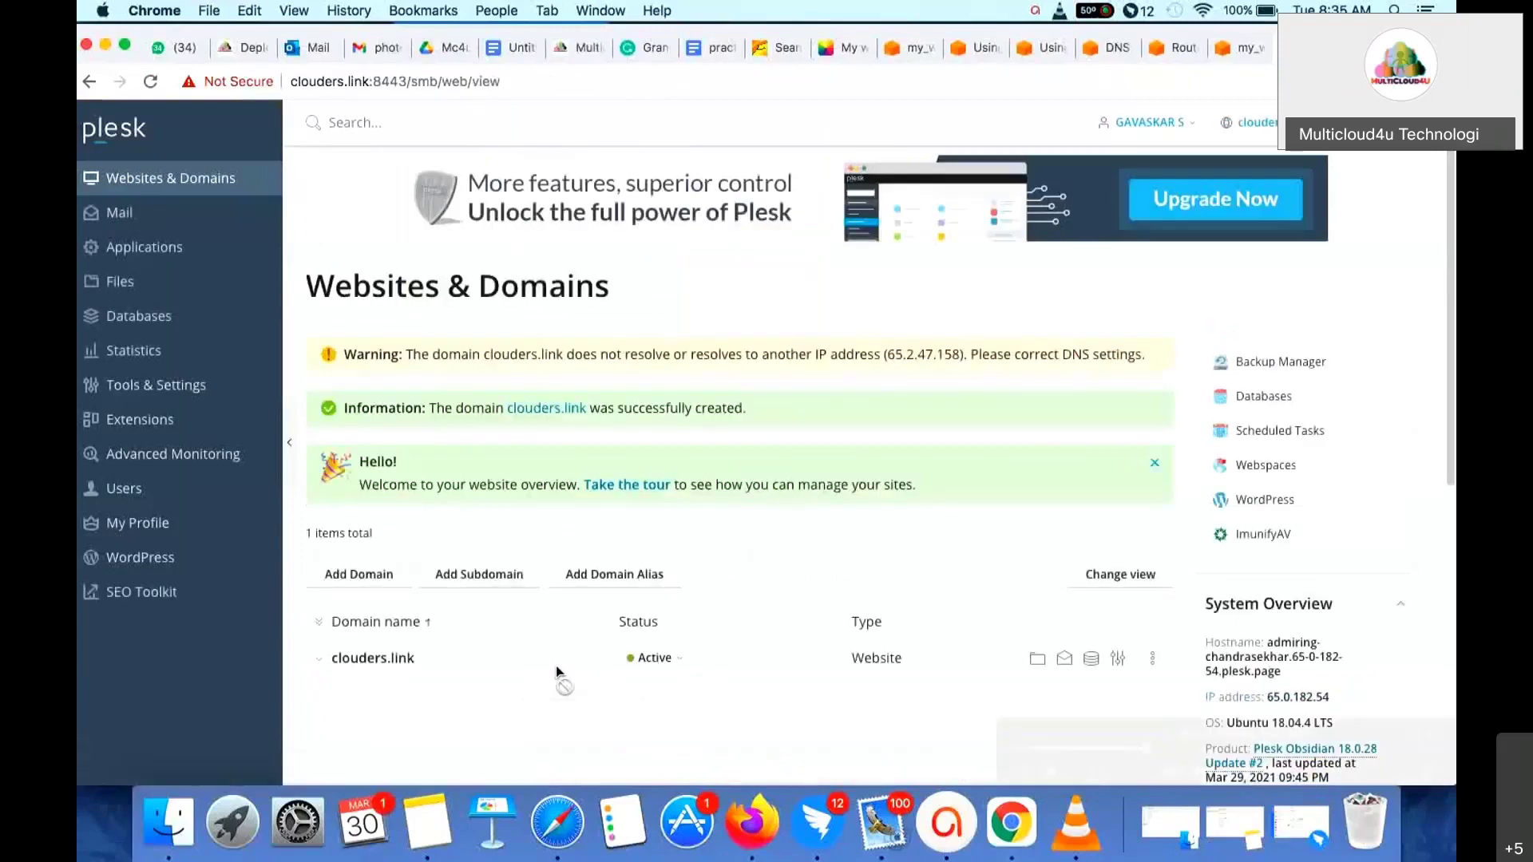
- Expand the clouders.link row in Websites & Domains to show its dashboard tools
scroll(557, 670, "down", 3)
left_click(381, 532)
scroll(384, 540, "down", 3)
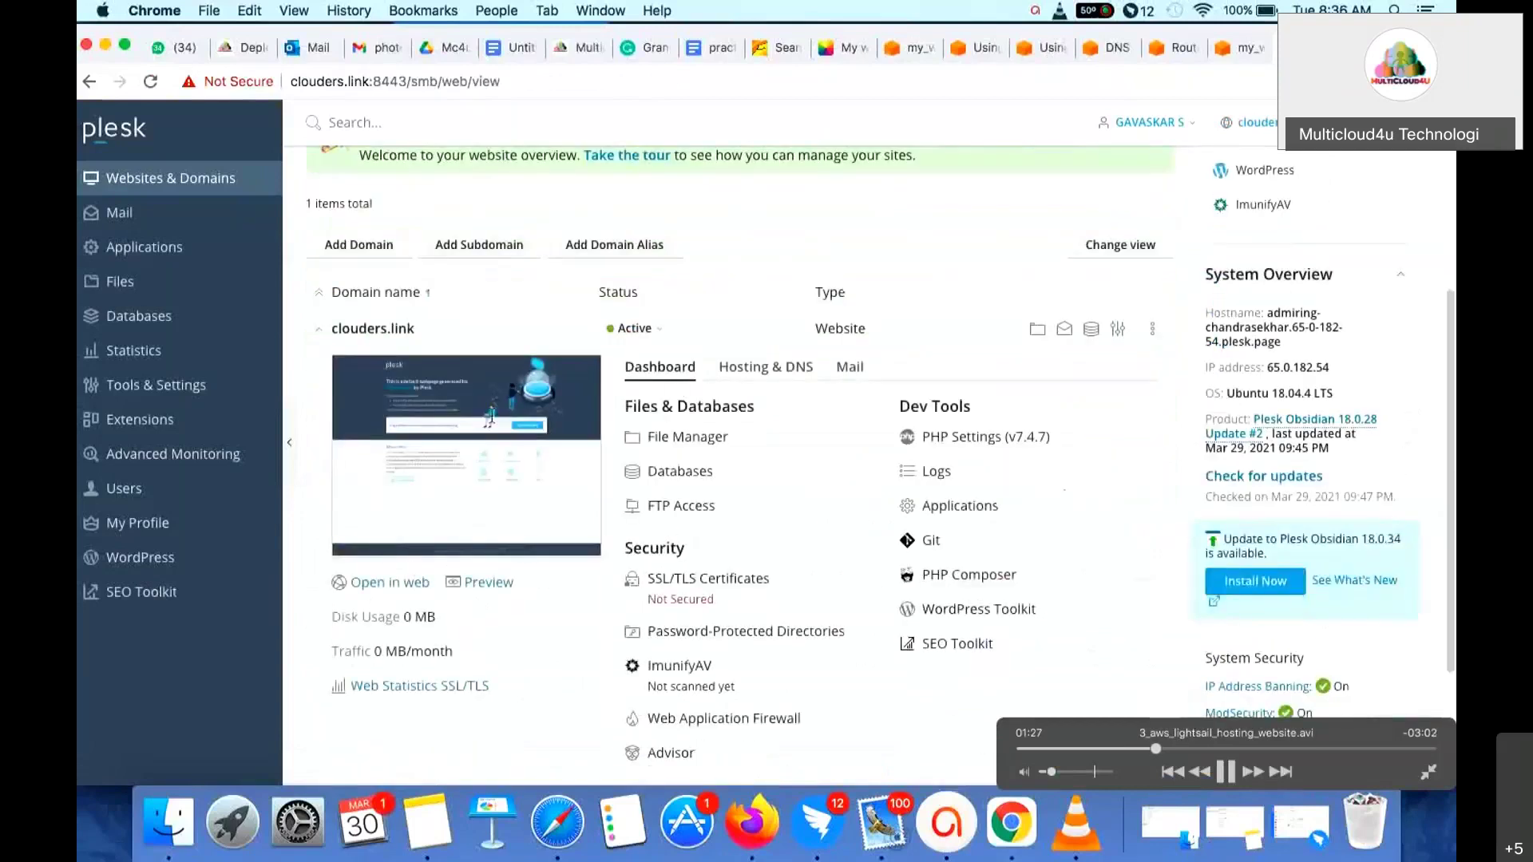
- Open clouders.link in the browser and highlight the default page's text to review it
left_click(418, 585)
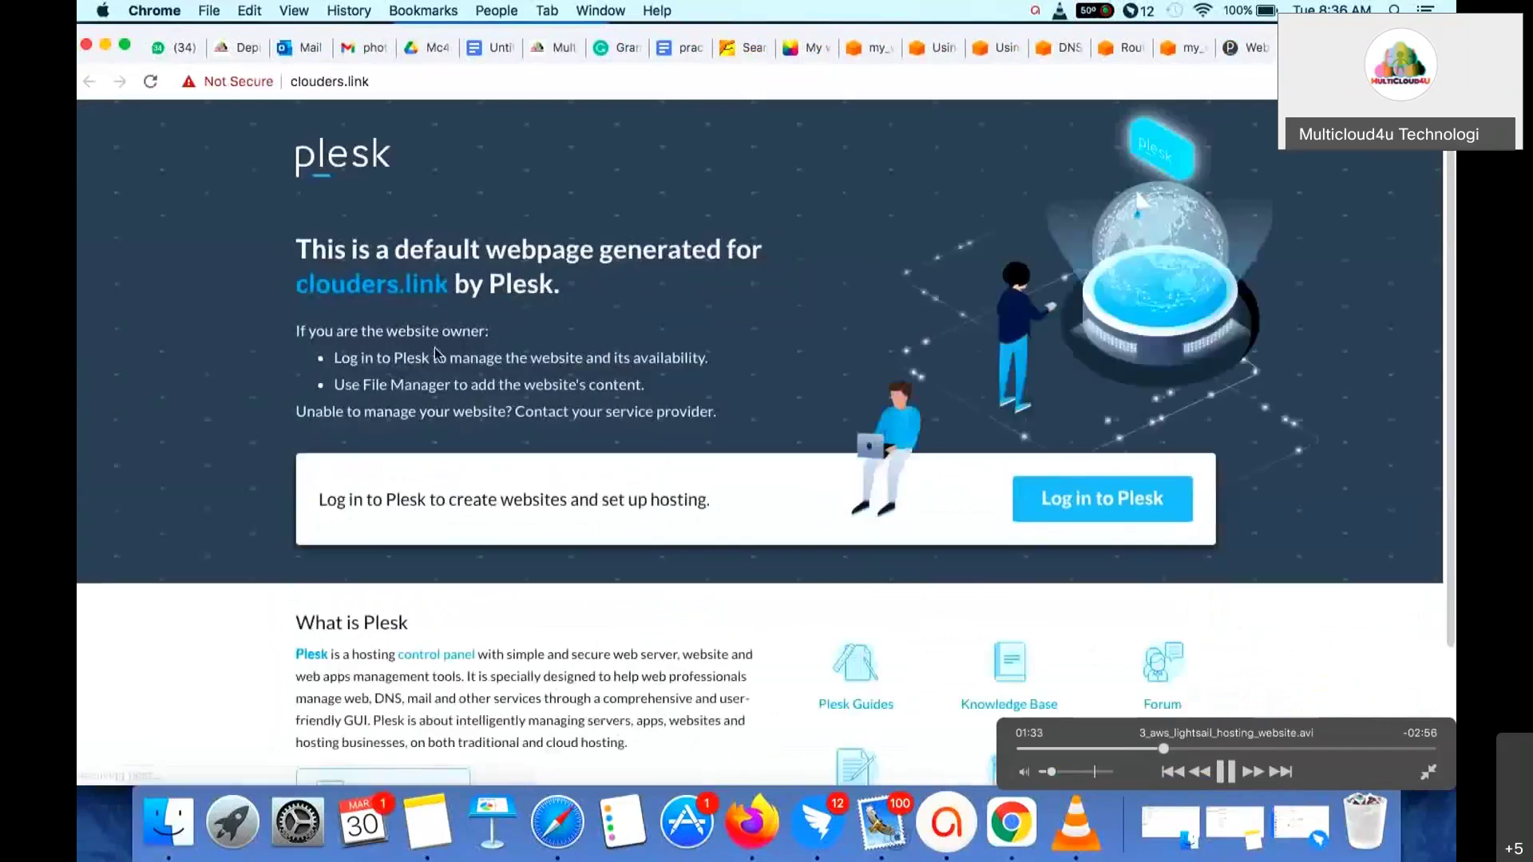
left_click_drag(314, 219, 769, 630)
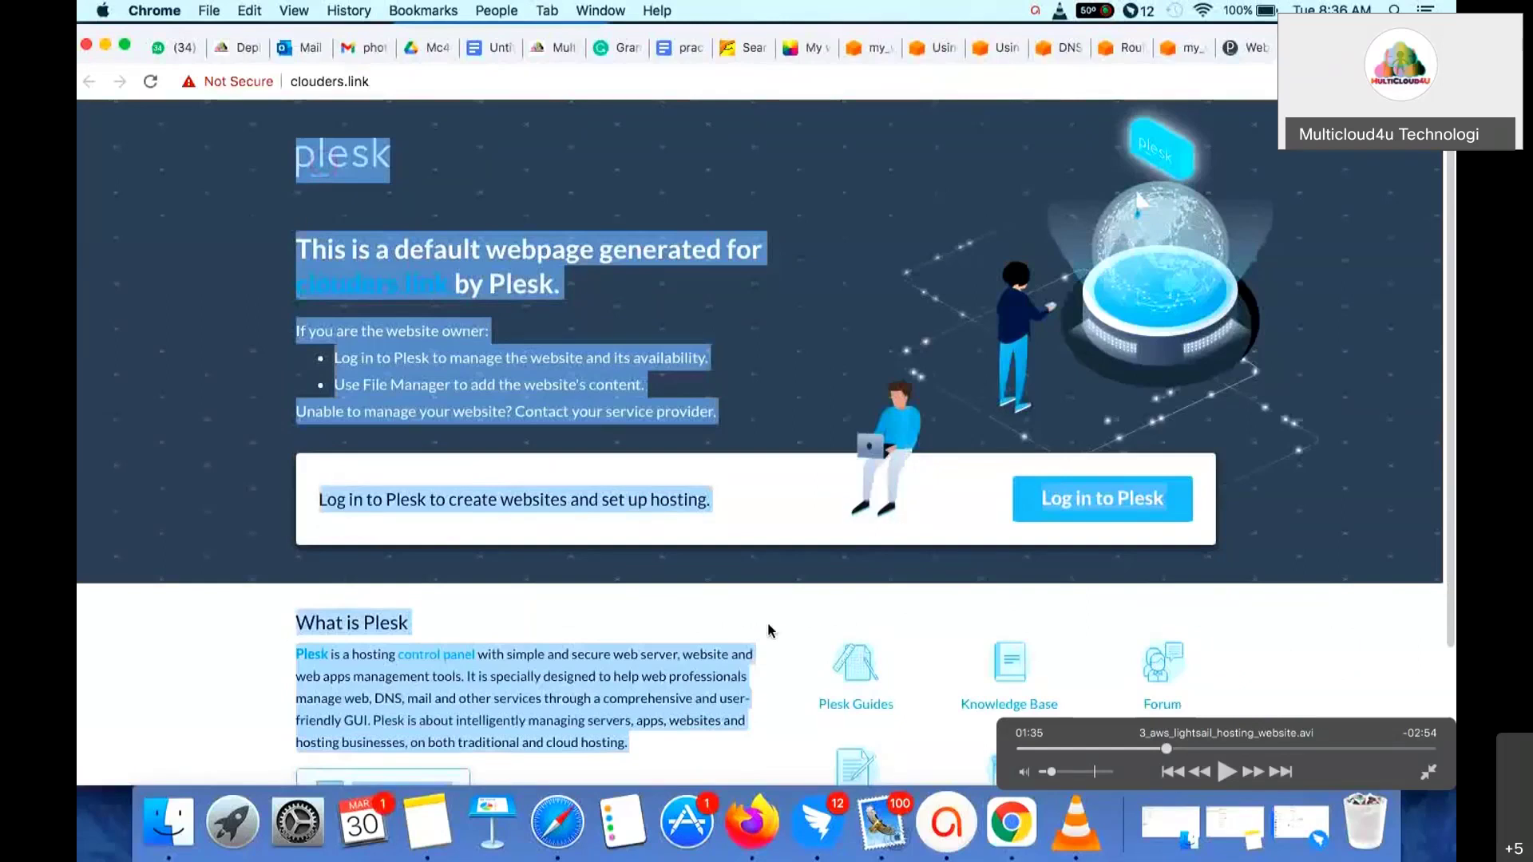
key("space")
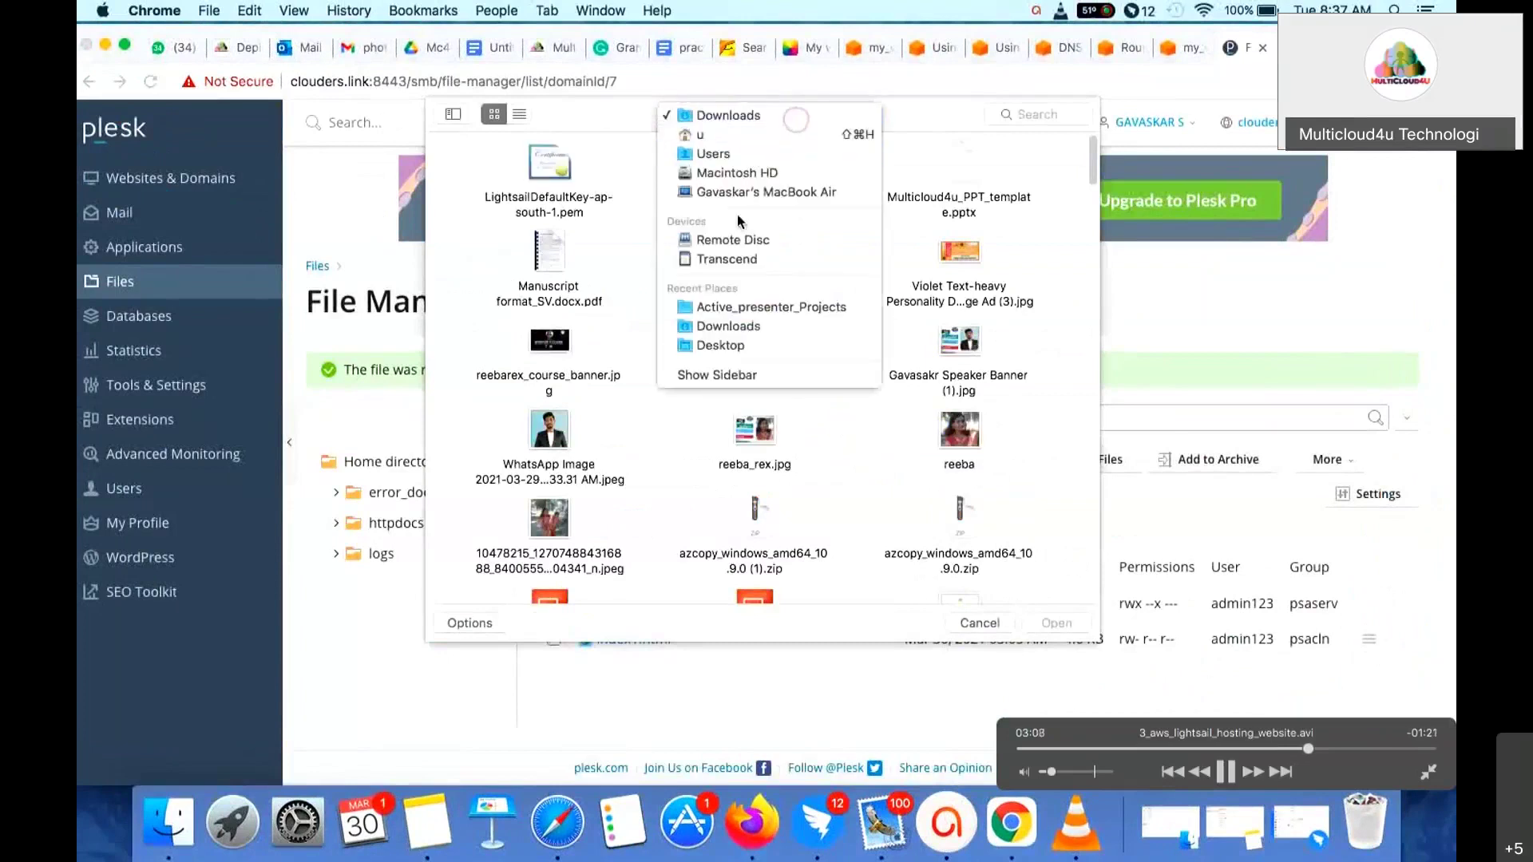
- Choose NewBiz.zip from the Desktop in the file chooser to upload it into httpdocs
left_click(723, 346)
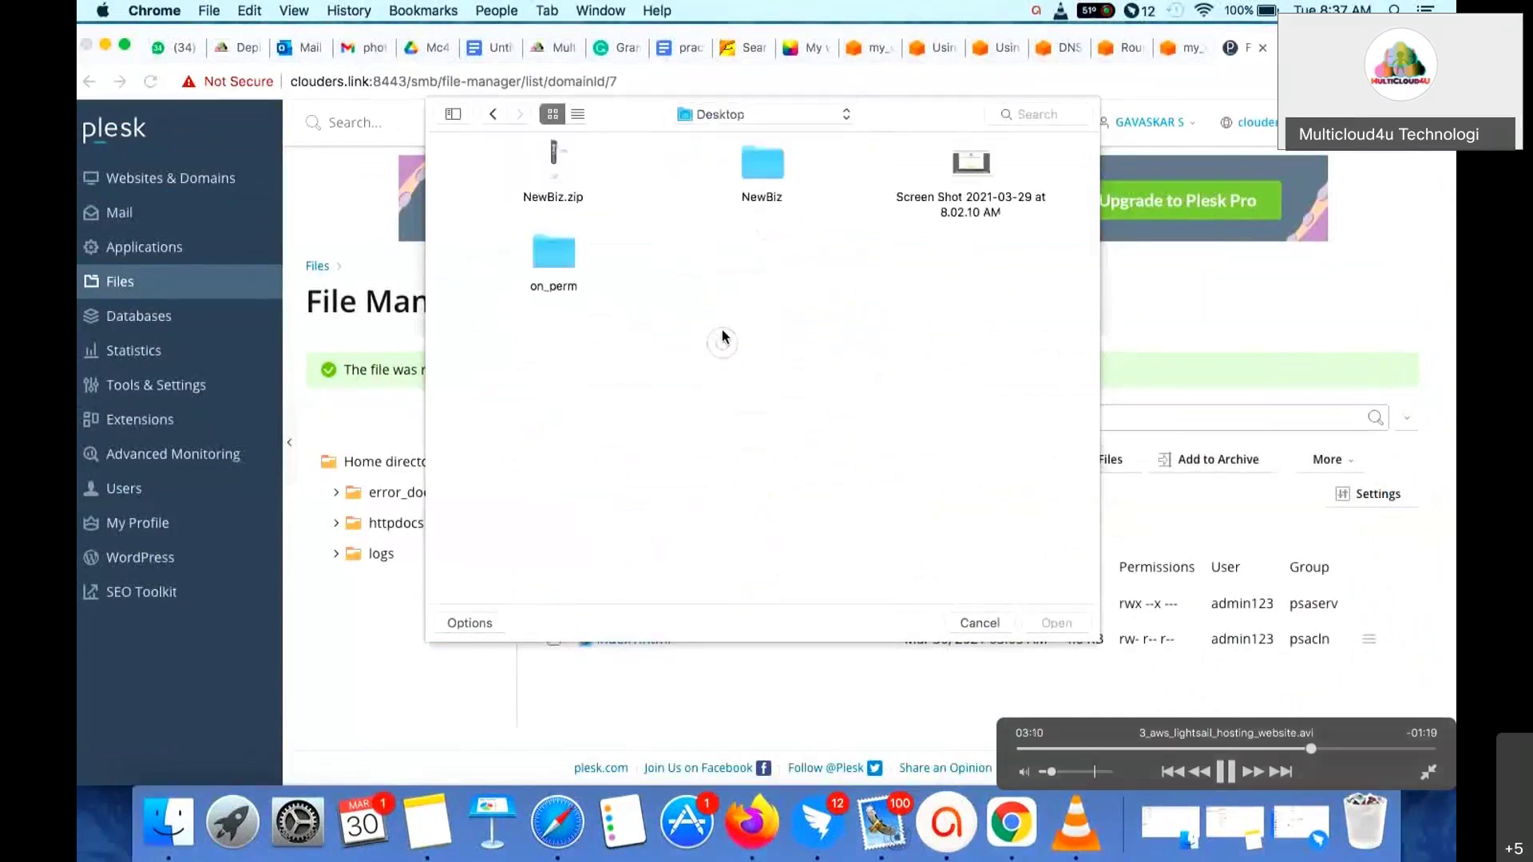
left_click(555, 171)
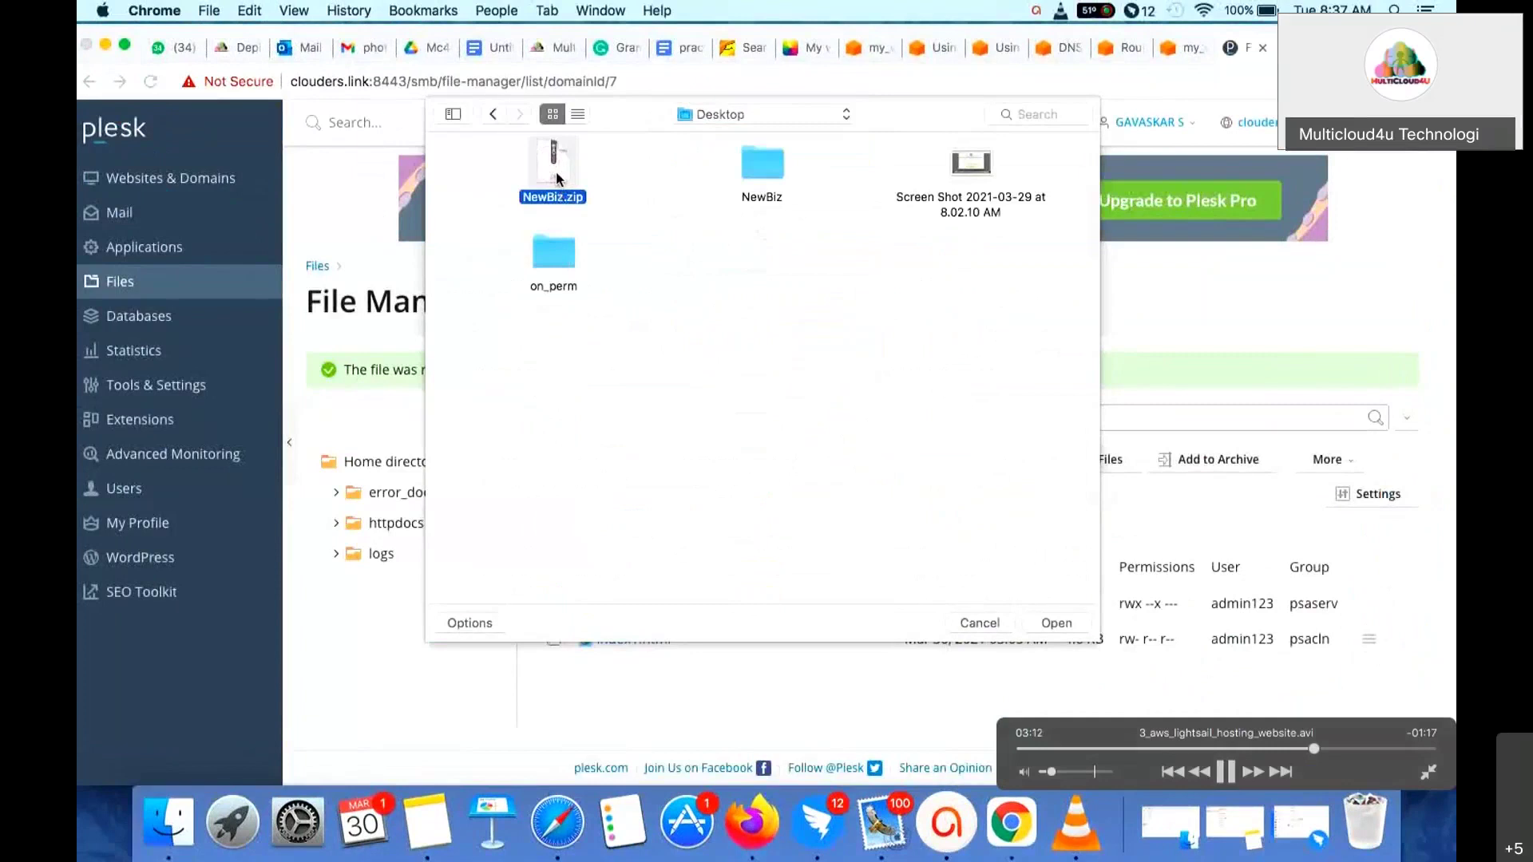
double_click(558, 180)
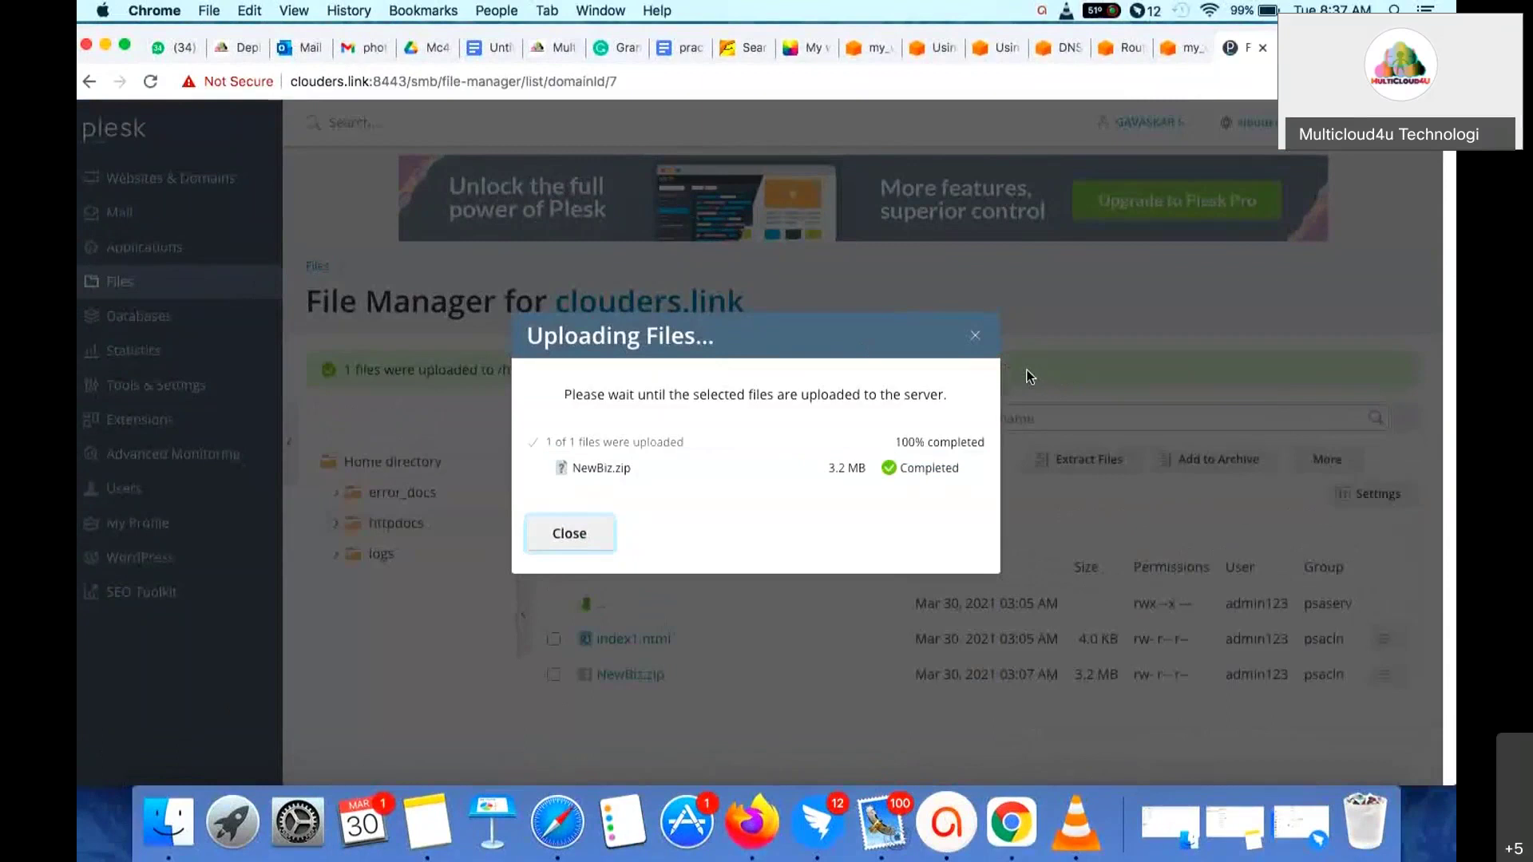
scroll(650, 569, "down", 1)
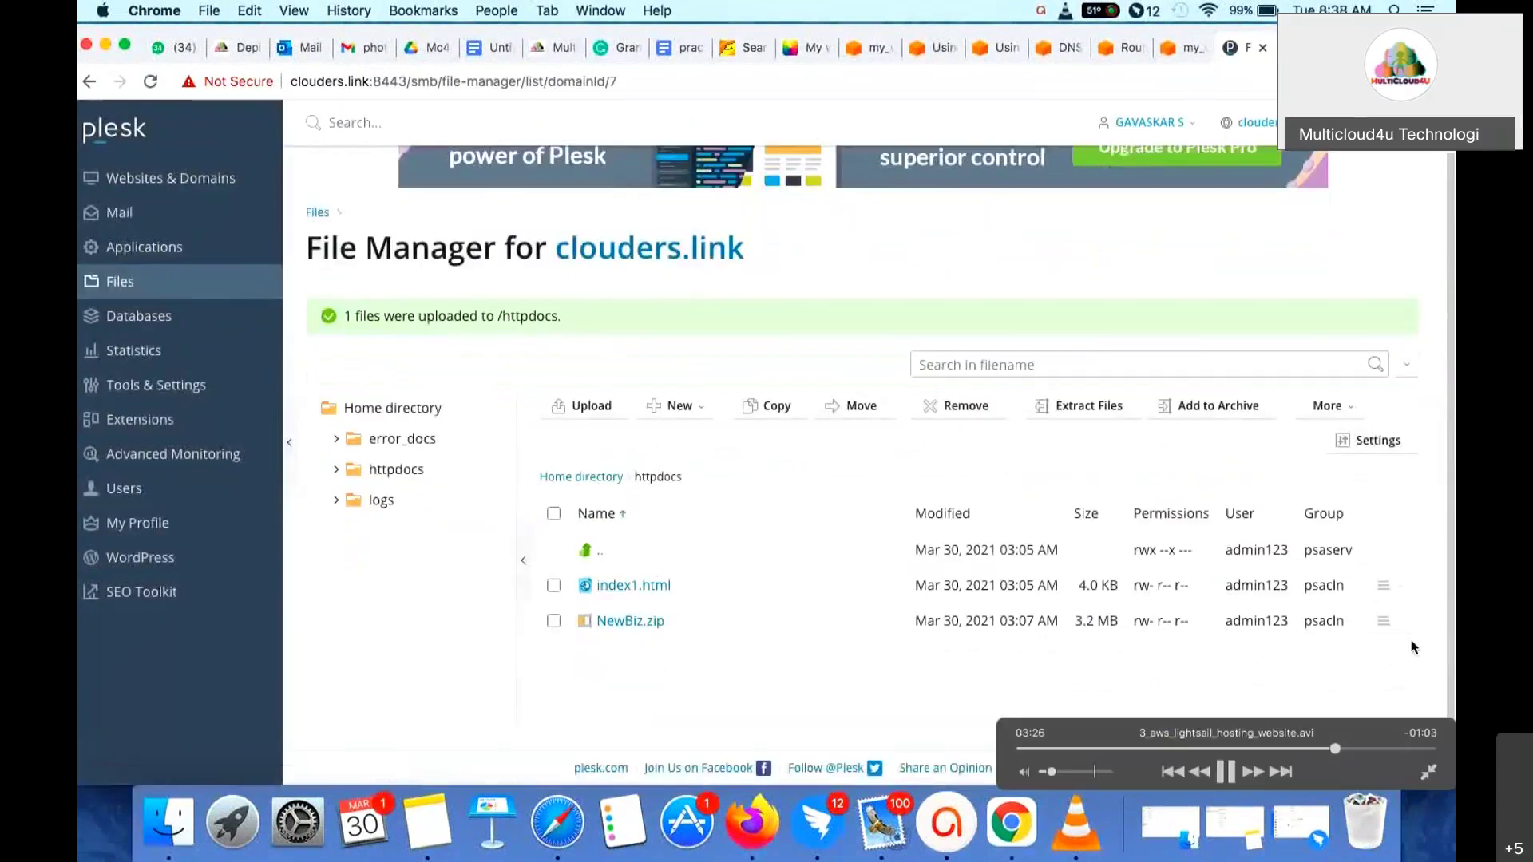
- Extract NewBiz.zip with Replace existing files ticked, then open the extracted NewBiz folder
left_click(1385, 622)
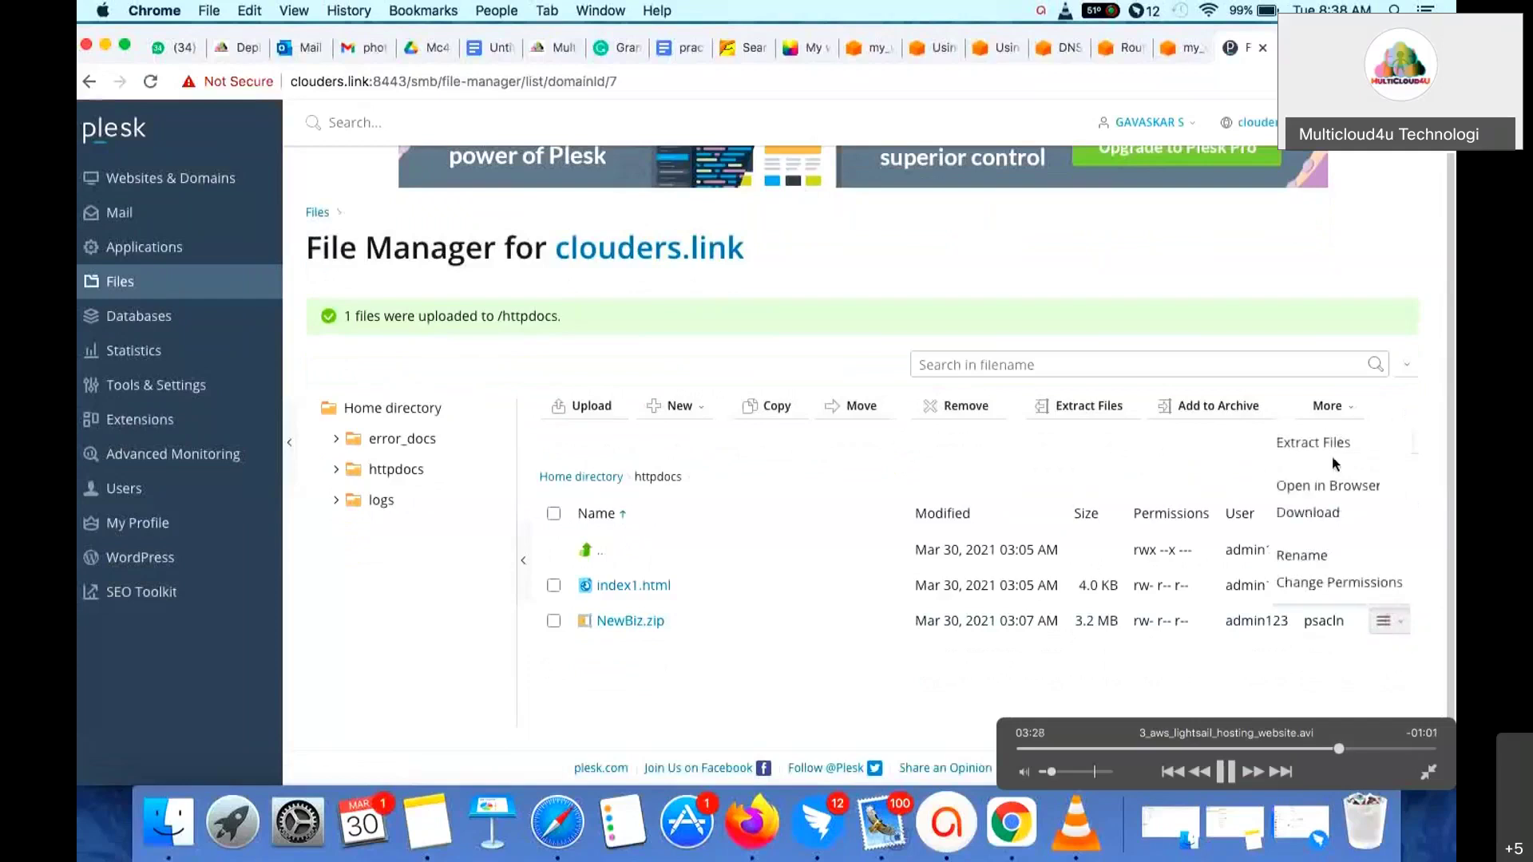
left_click(1335, 449)
left_click(545, 291)
left_click(731, 347)
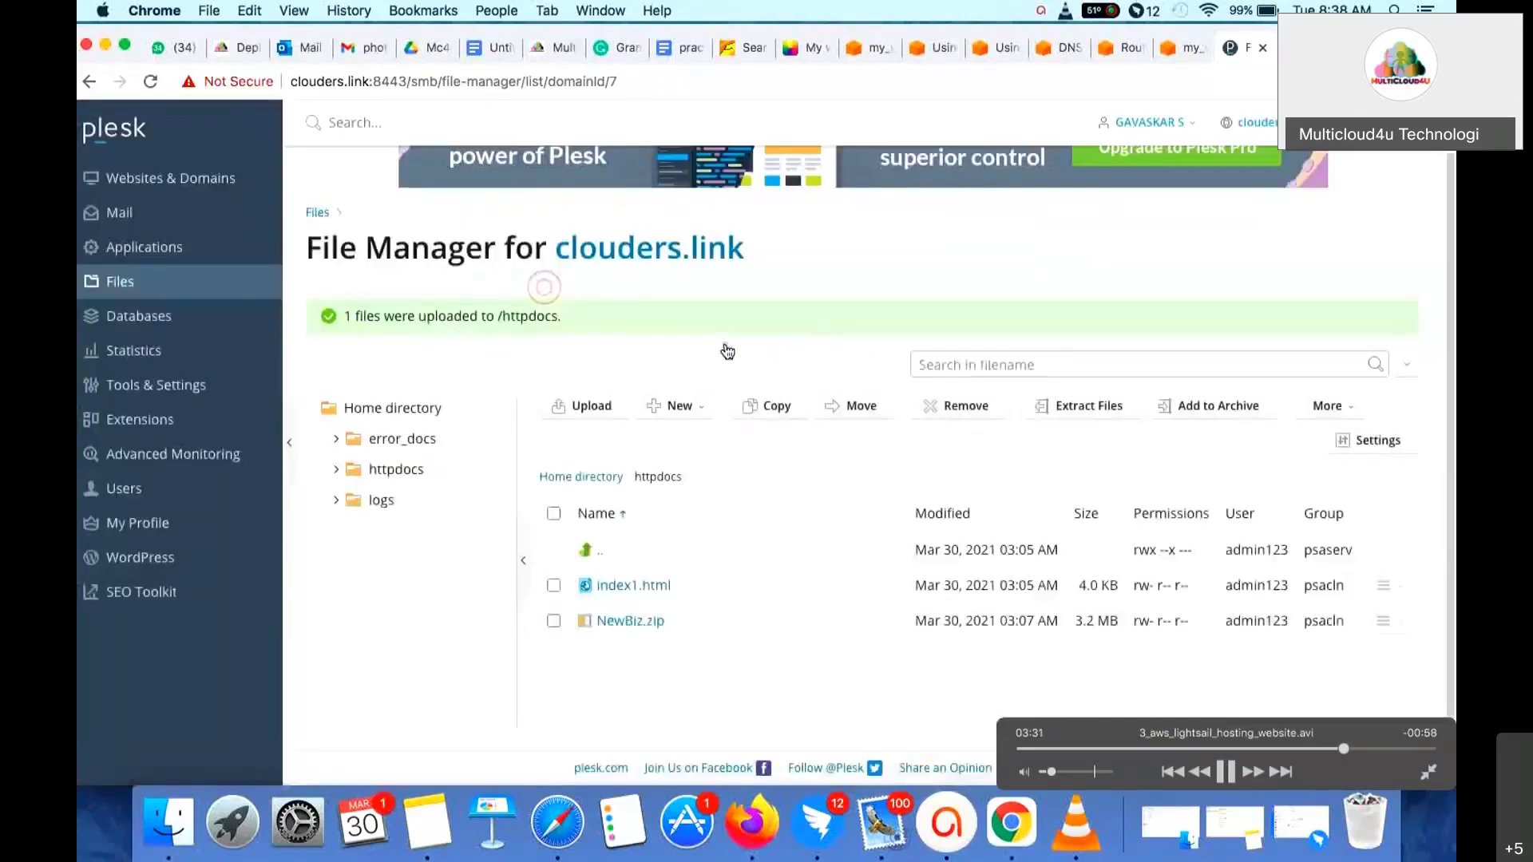
scroll(701, 643, "down", 1)
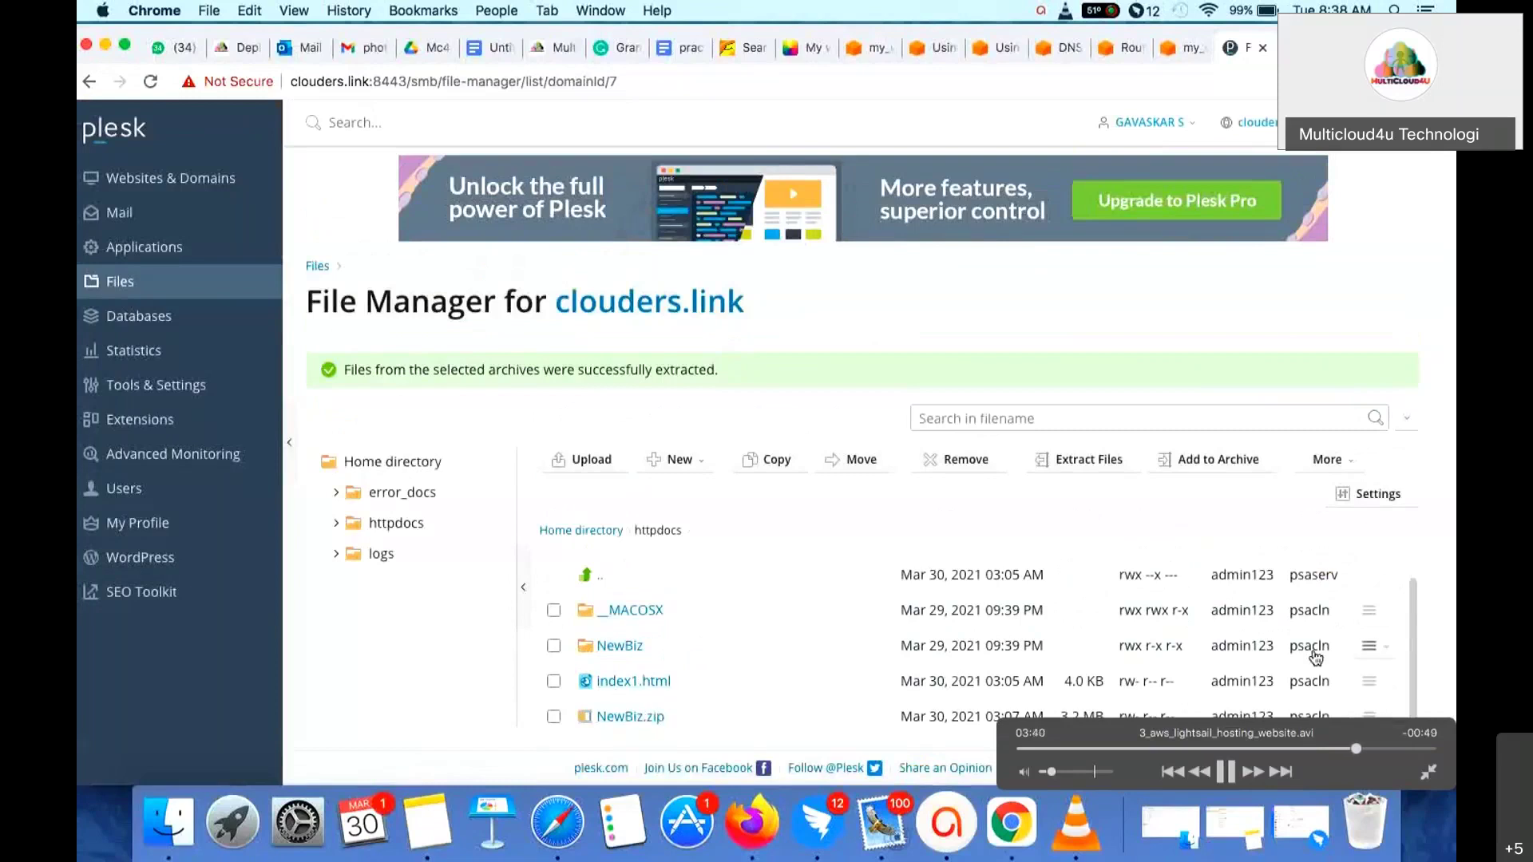
left_click(620, 646)
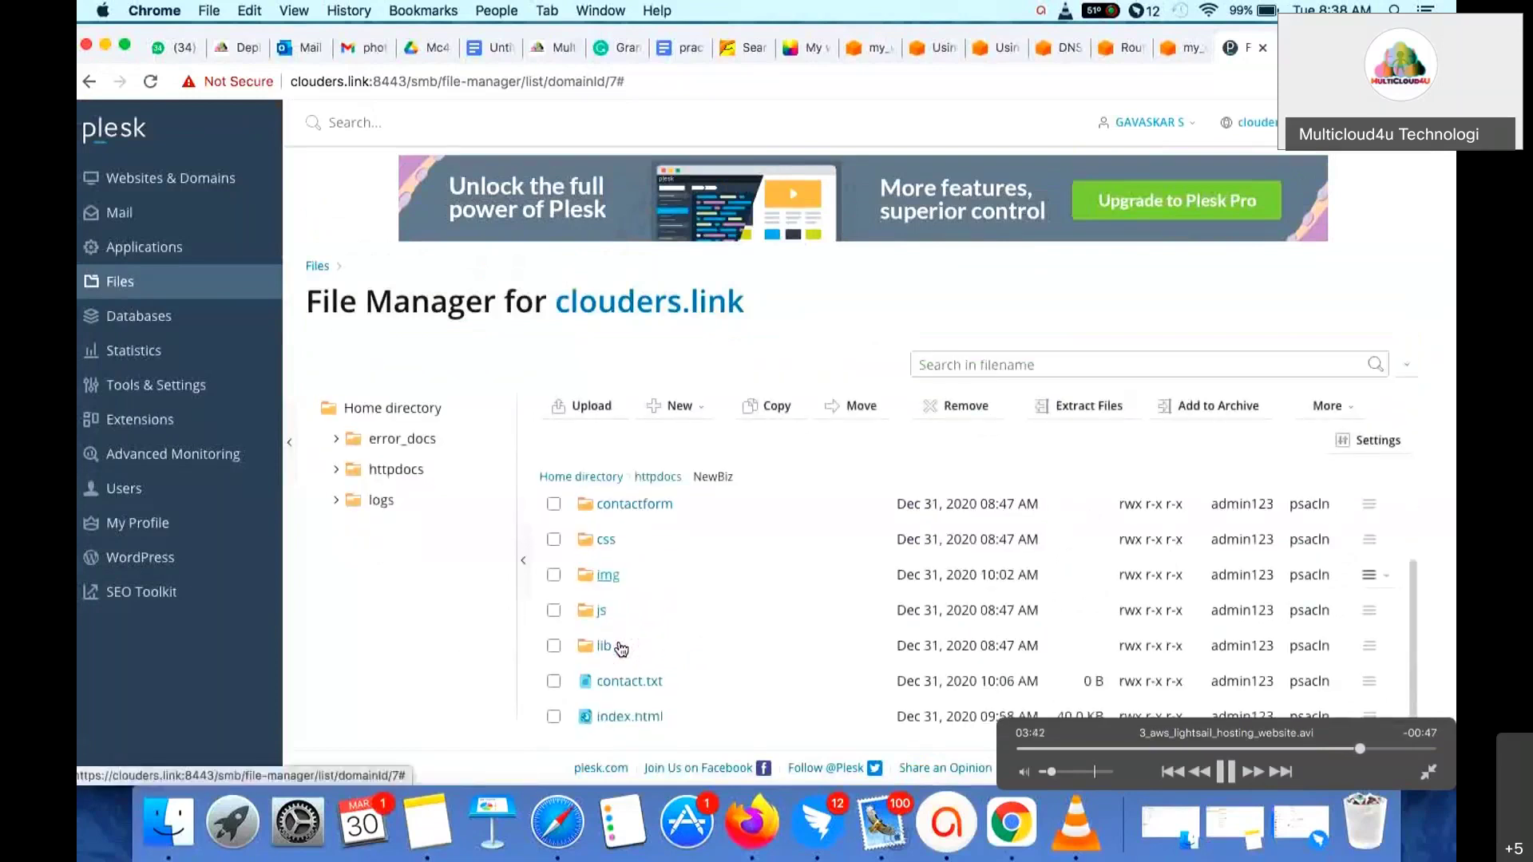
- Select all seven NewBiz items, move them up into httpdocs, and open the httpdocs folder
left_click(553, 513)
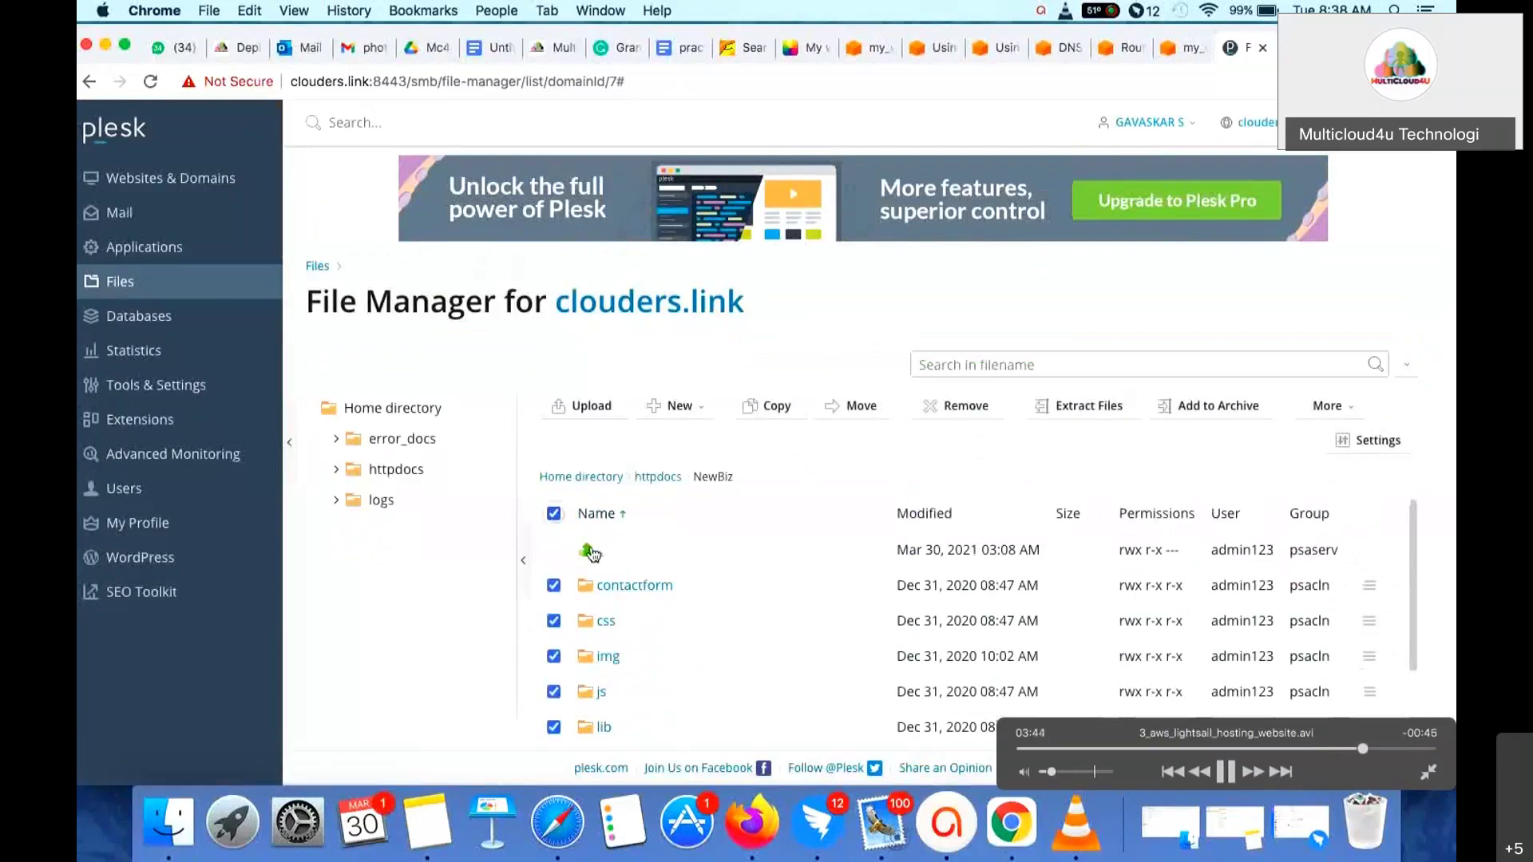
left_click(861, 407)
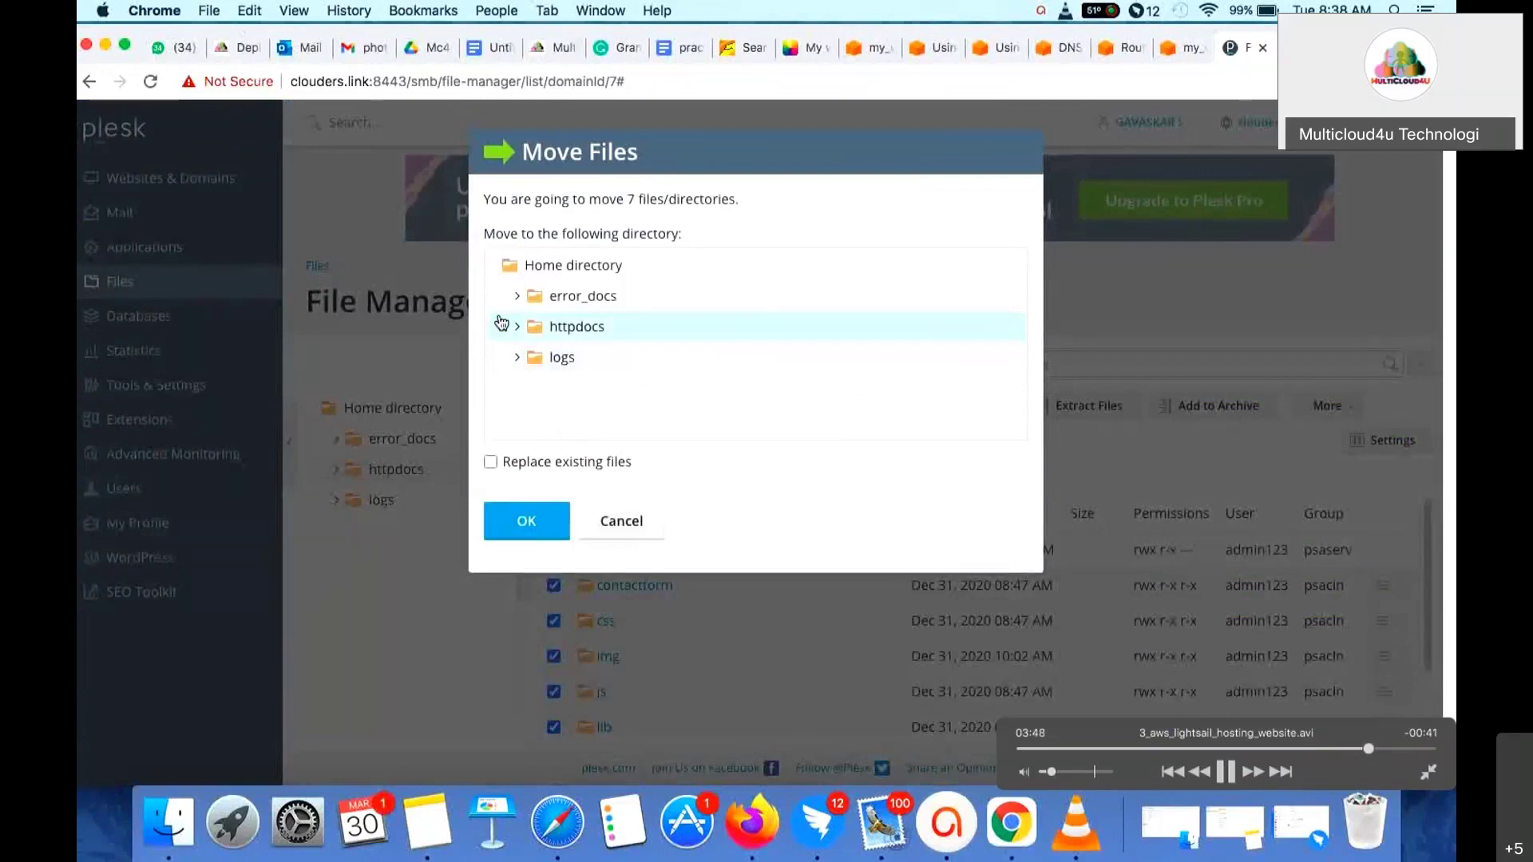
left_click(516, 327)
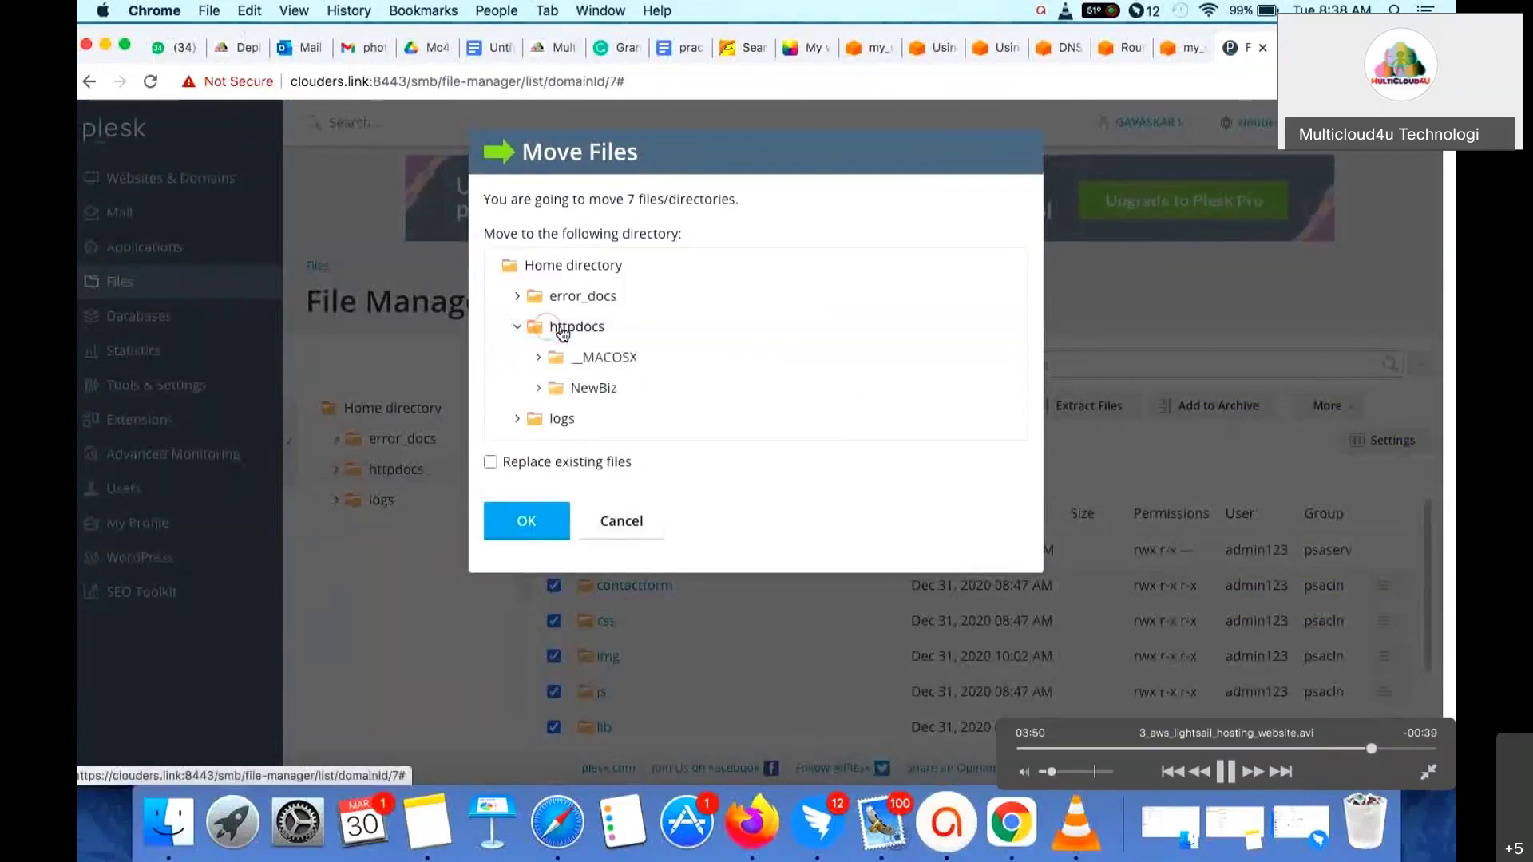
left_click(587, 331)
left_click(542, 529)
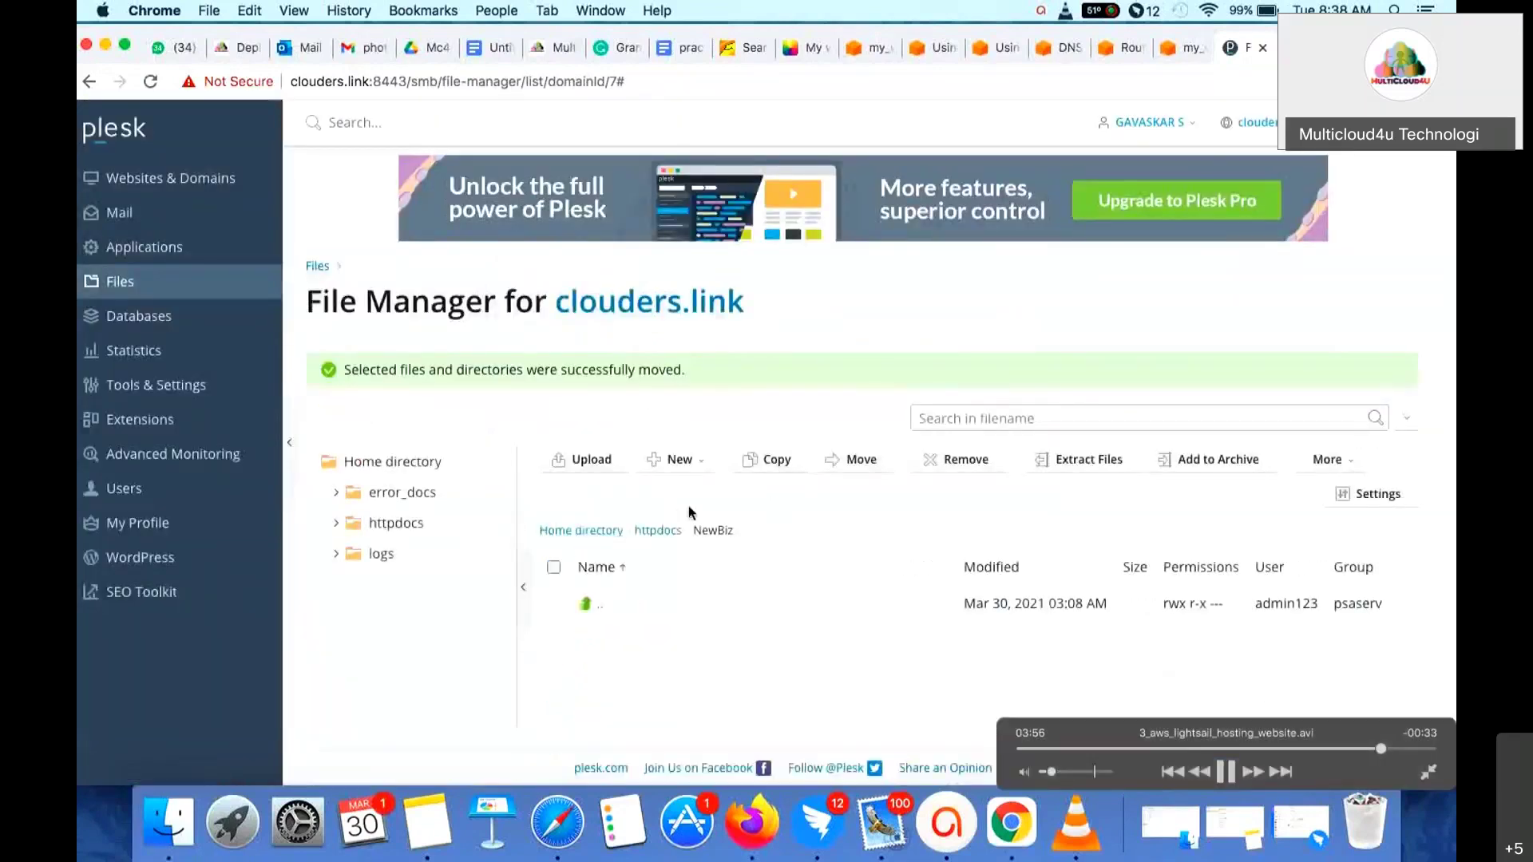
left_click(389, 523)
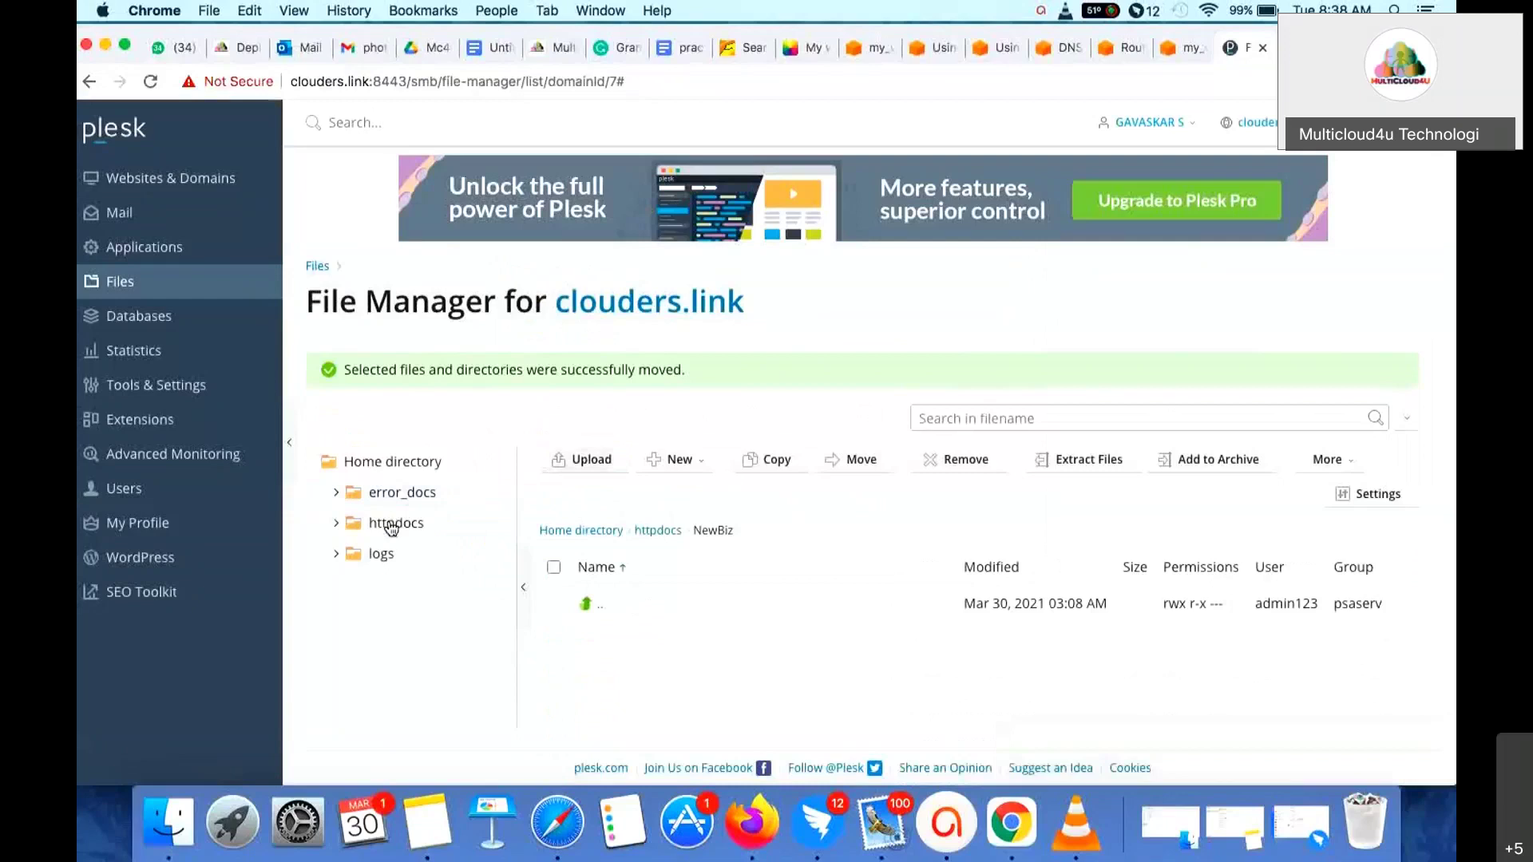
- Reload clouders.link so the Clouders site loads instead of the 403 error
scroll(631, 638, "down", 5)
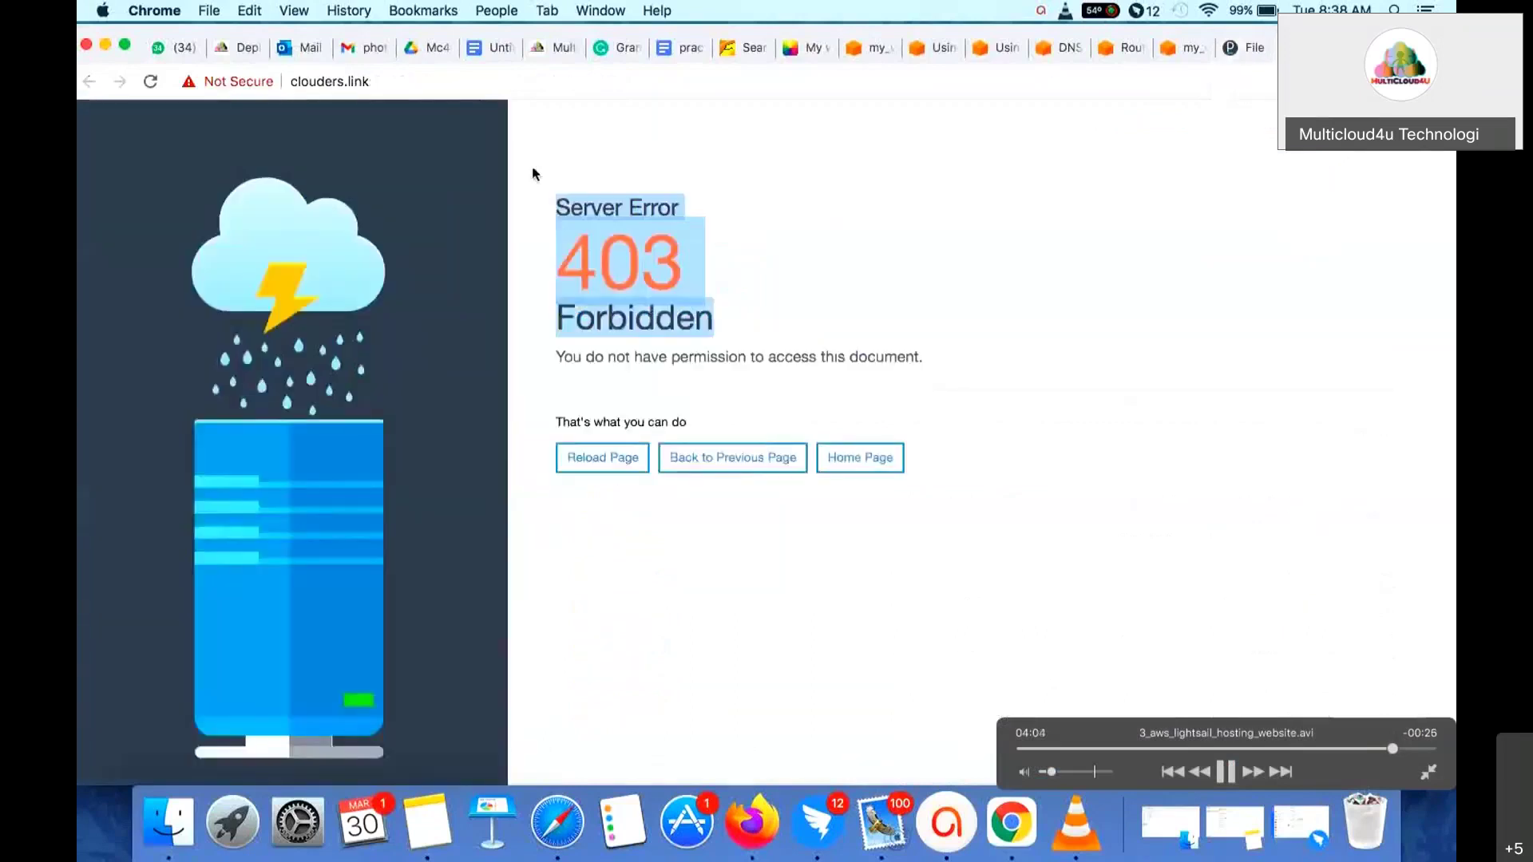
left_click(150, 81)
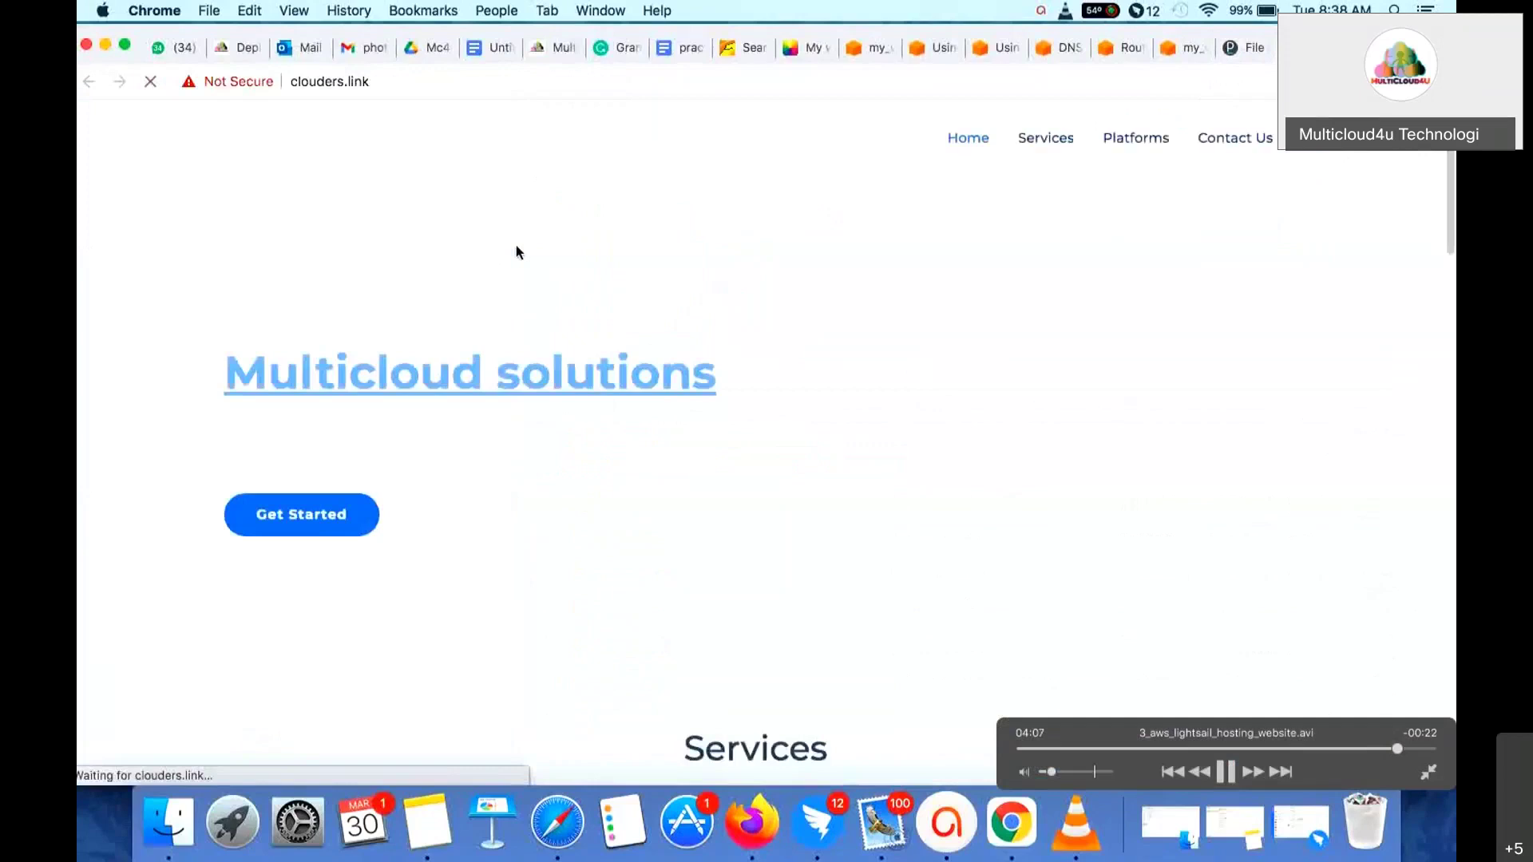
scroll(516, 253, "down", 10)
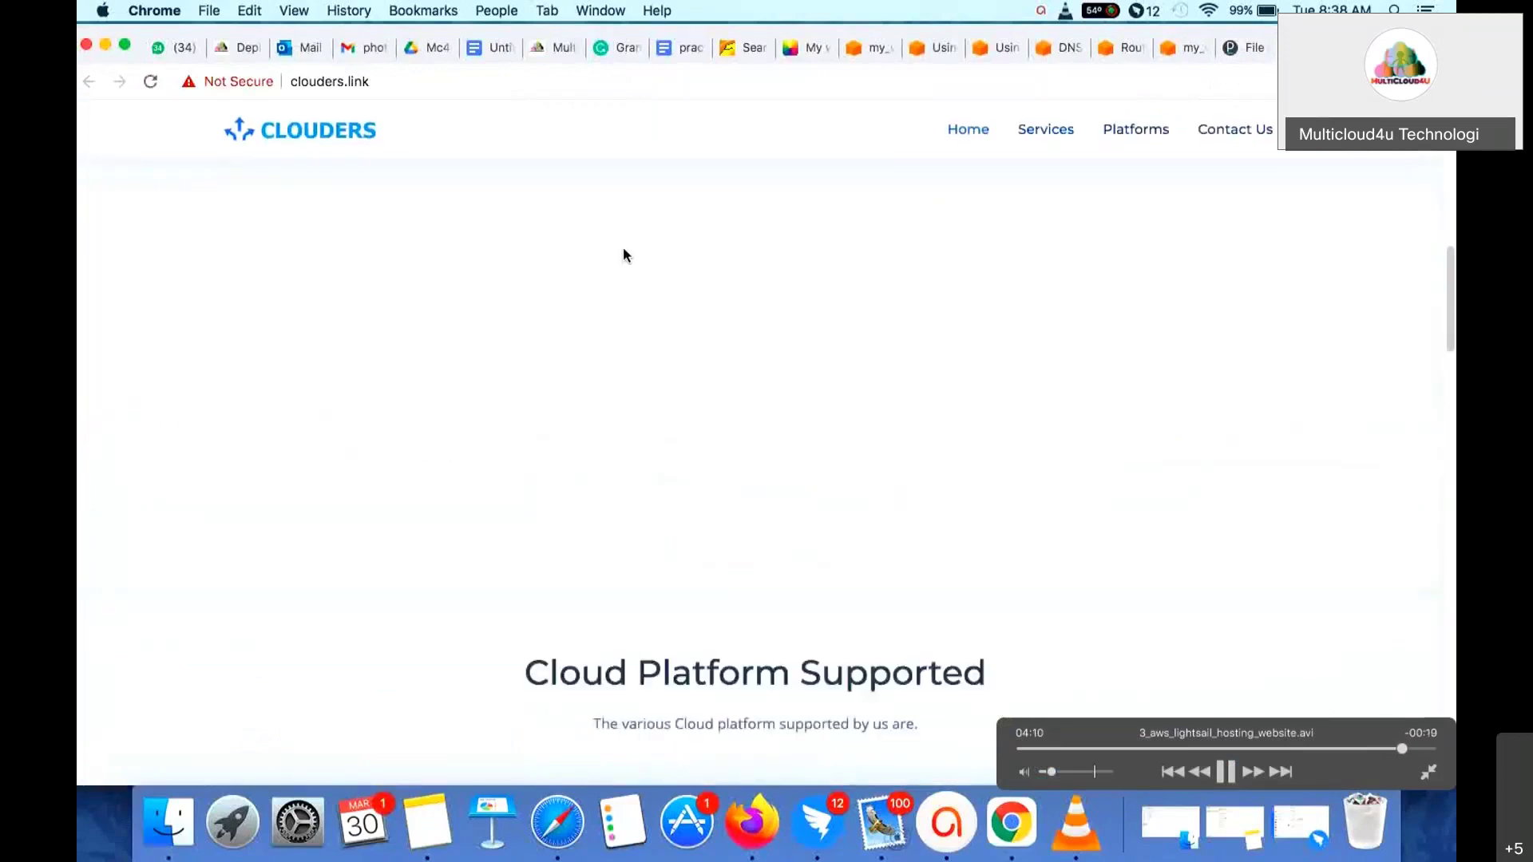
scroll(622, 250, "down", 8)
scroll(623, 250, "up", 20)
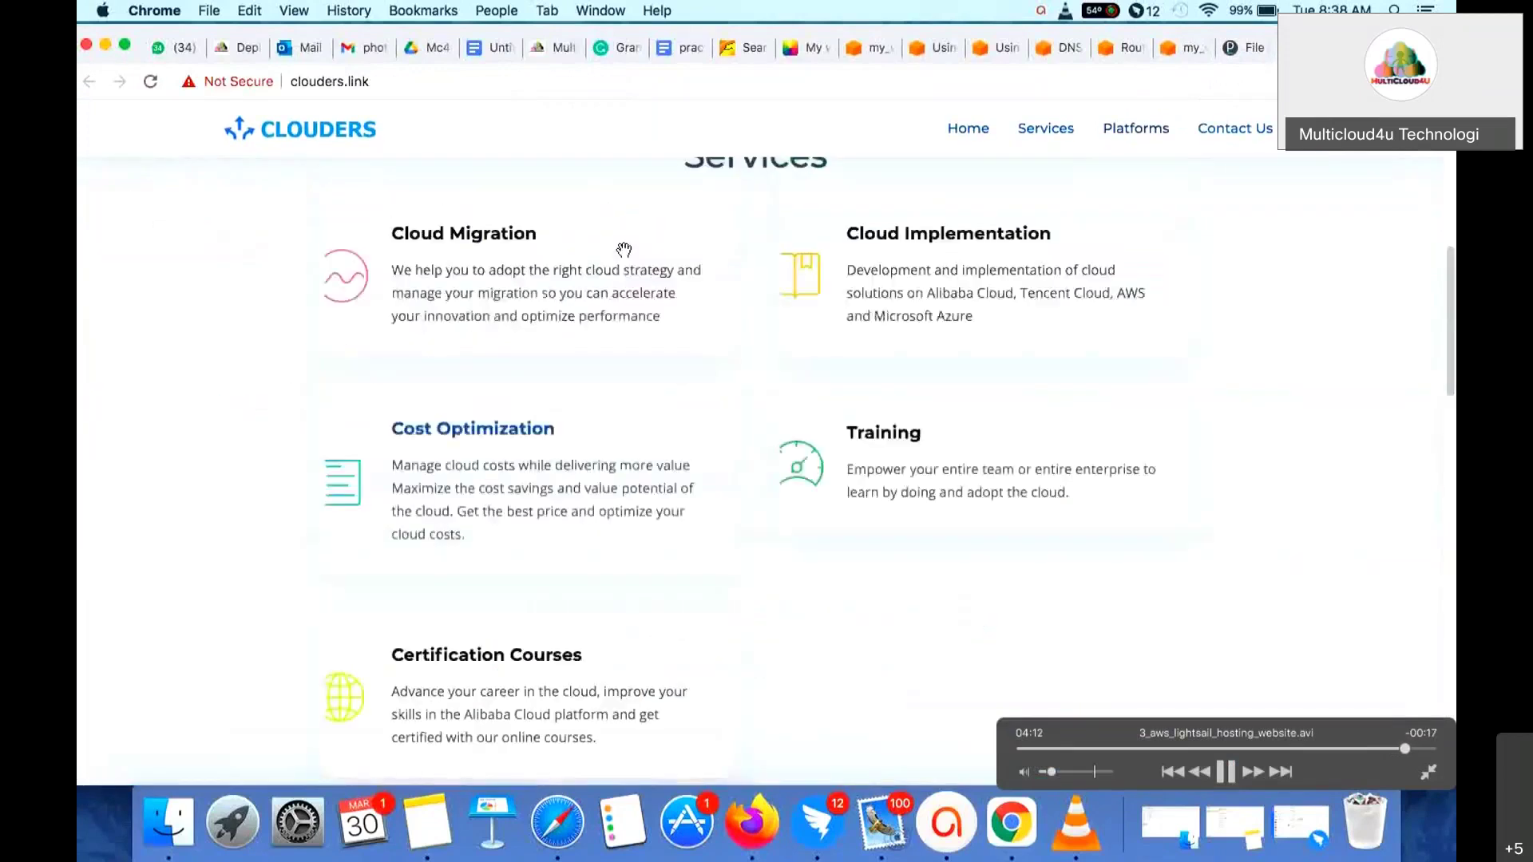
- Check the Services, Cloud Platform Supported and Contact Us sections, then return to Plesk's file manager
left_click(1044, 139)
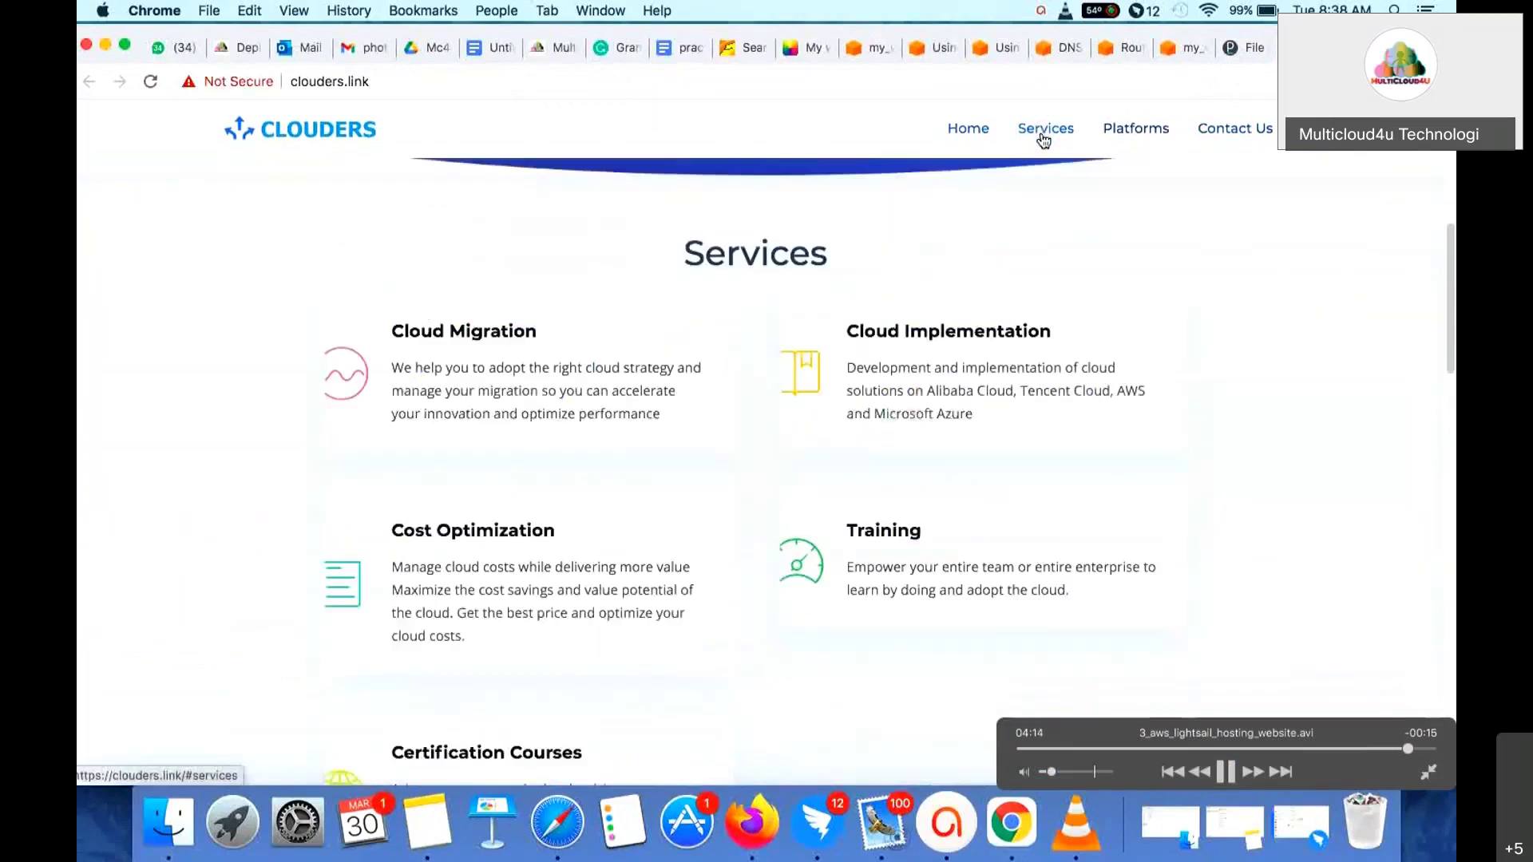
left_click(1134, 130)
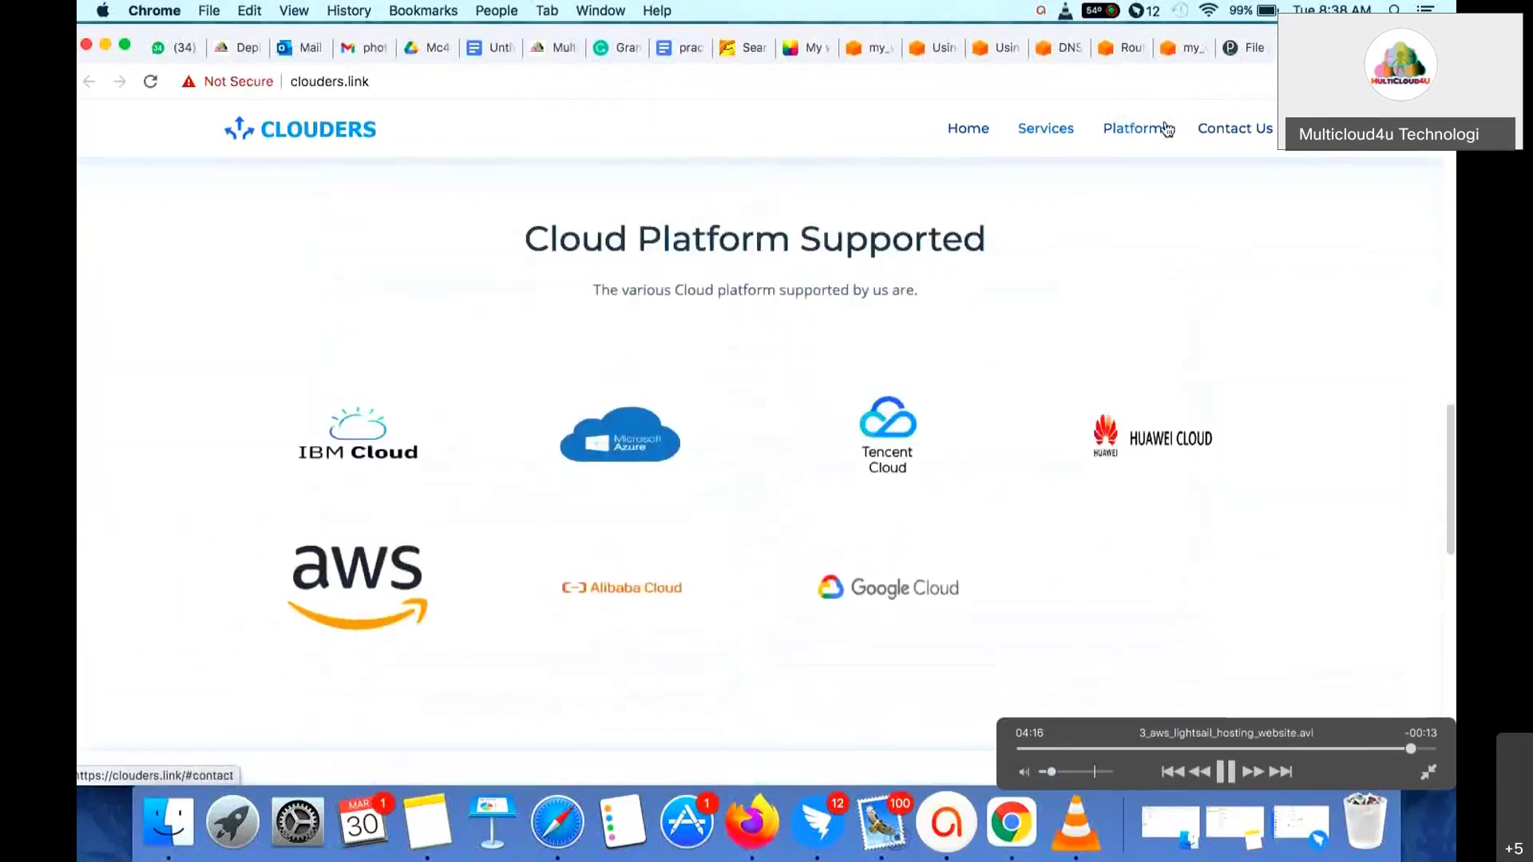
left_click(1215, 132)
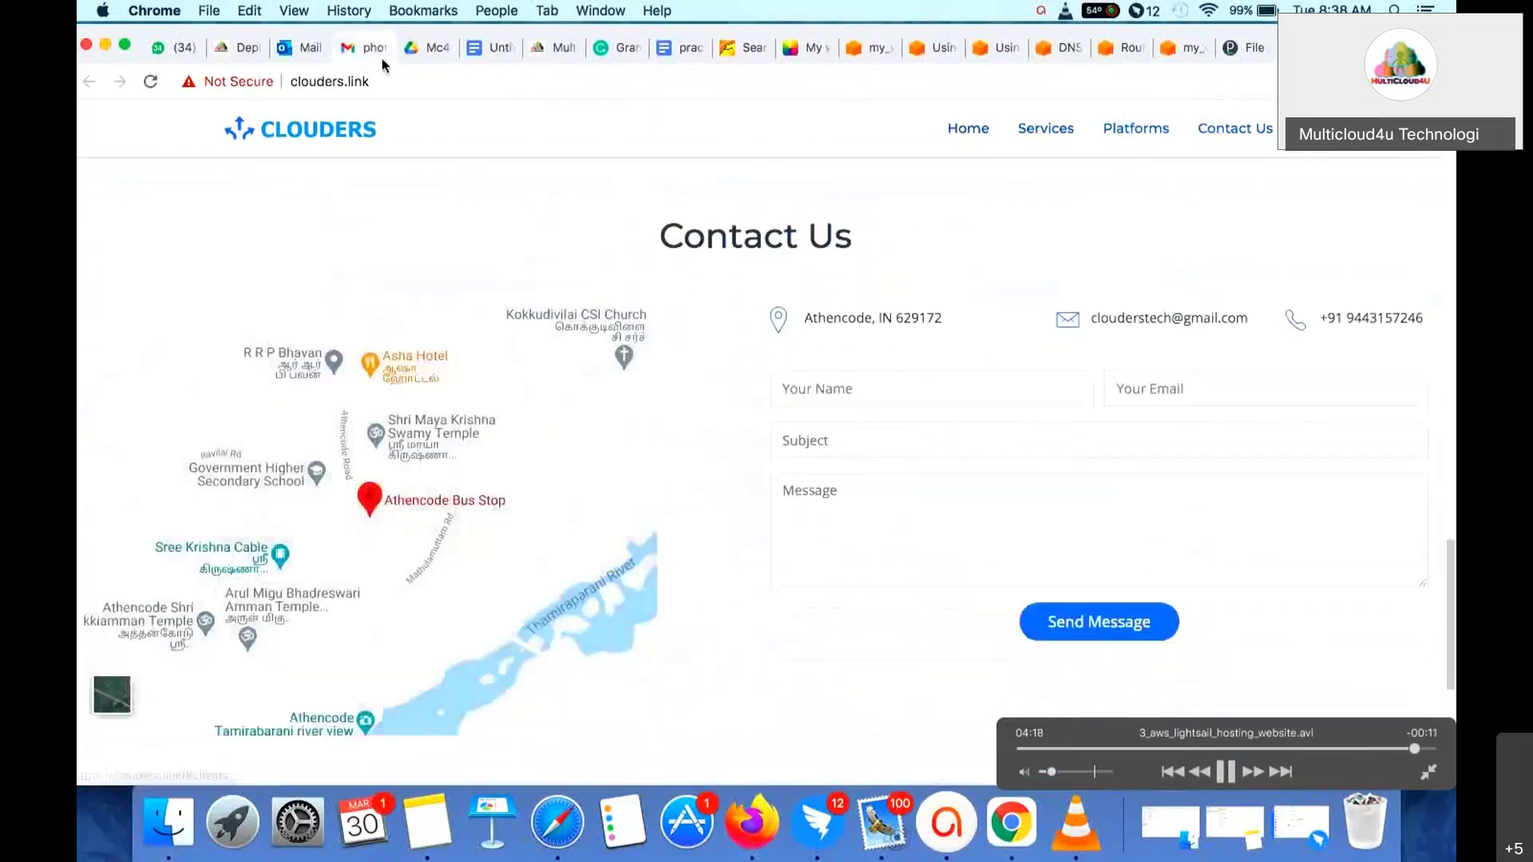
left_click(375, 80)
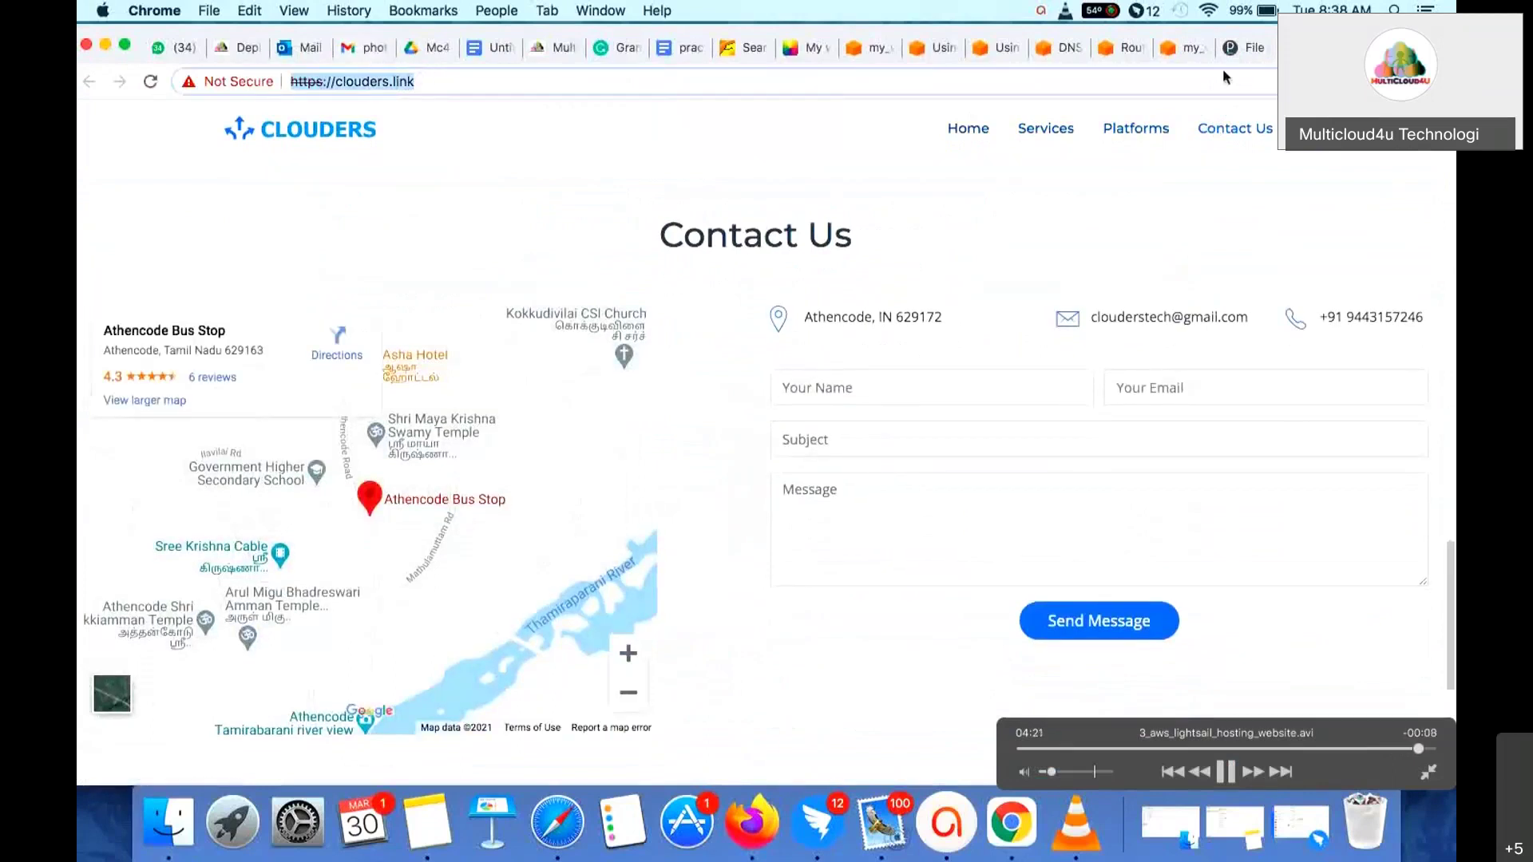
left_click(1242, 47)
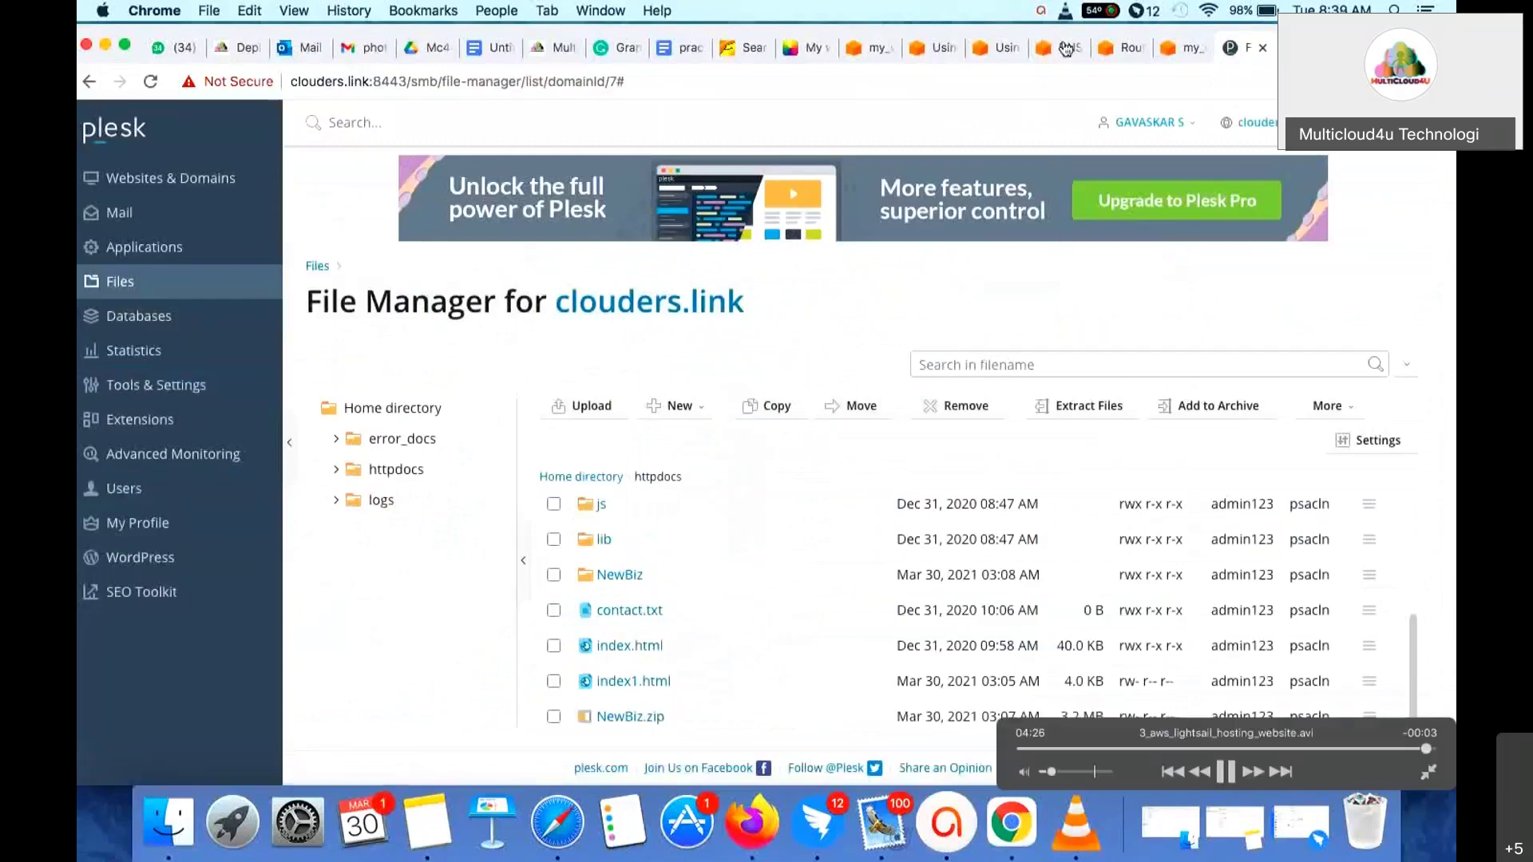
- Stop the recording from the menu bar so the VLC playlist window shows
left_click(1135, 13)
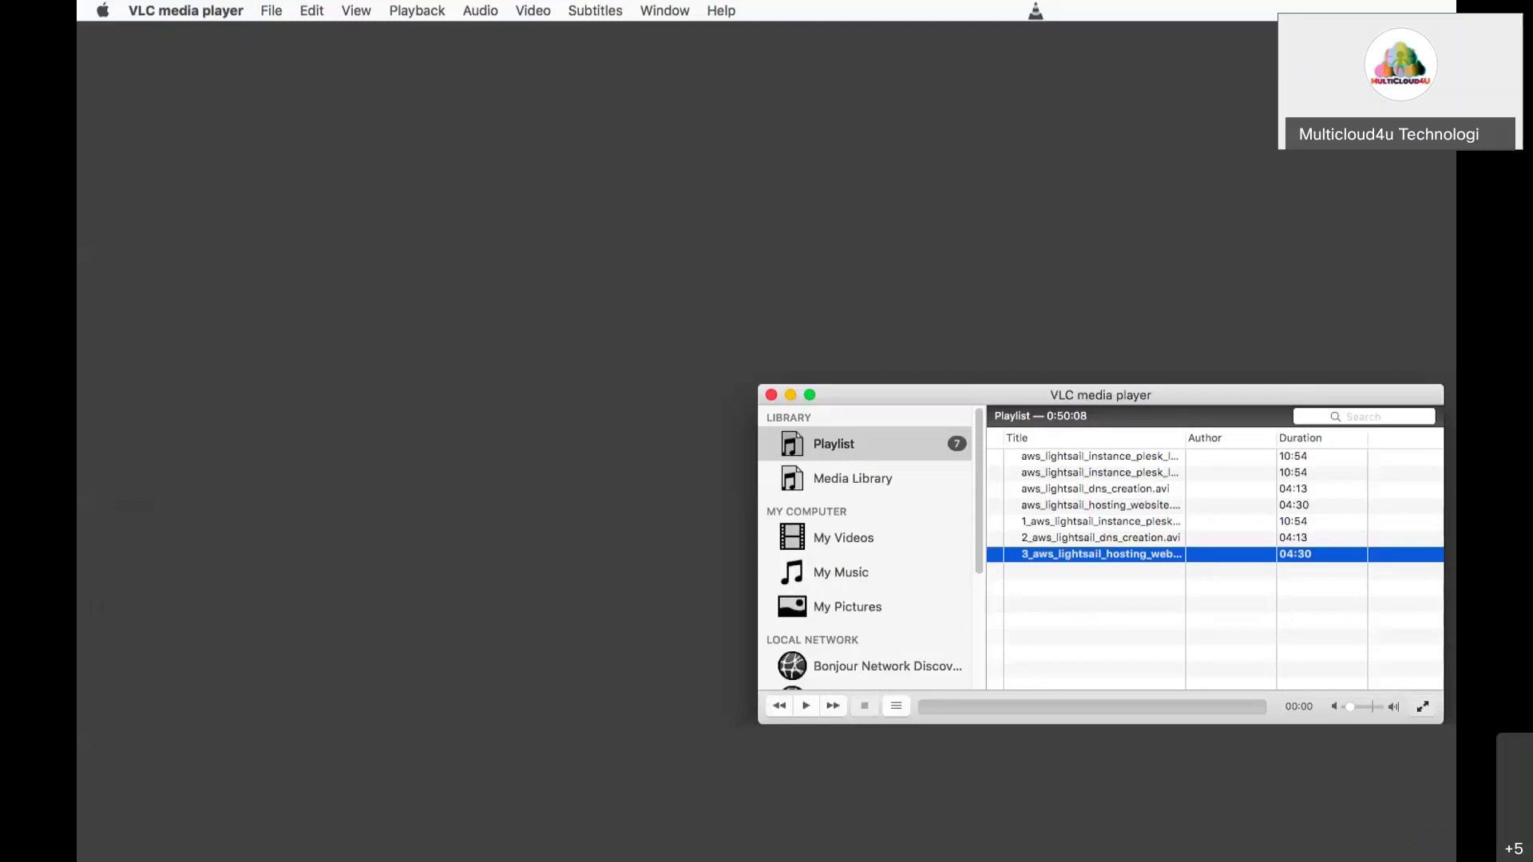
- Close the VLC playlist window and switch to Finder with Cmd+Tab
left_click_drag(958, 395, 662, 280)
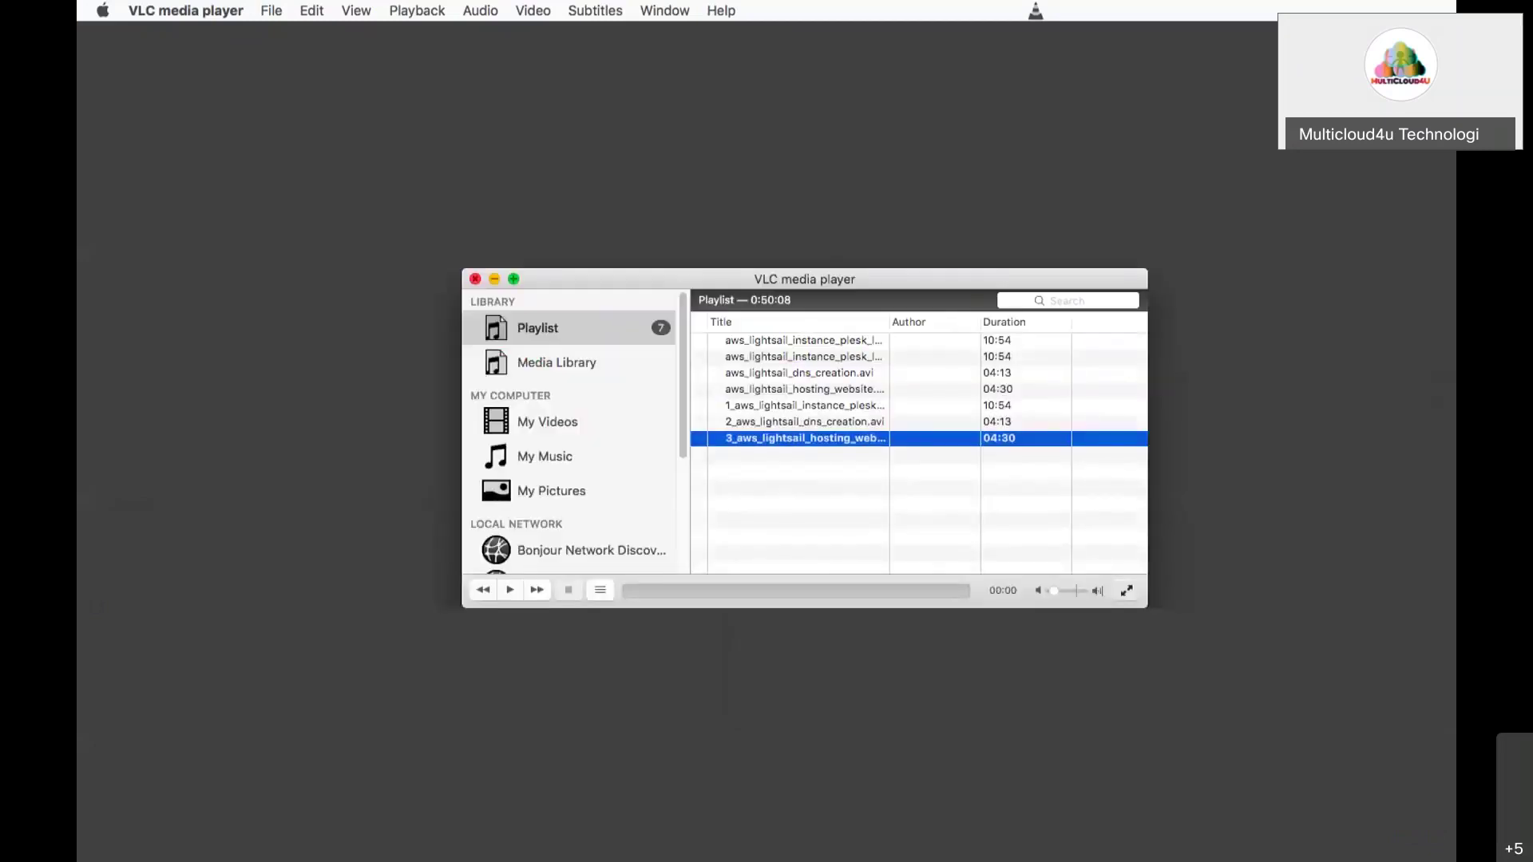
left_click(475, 280)
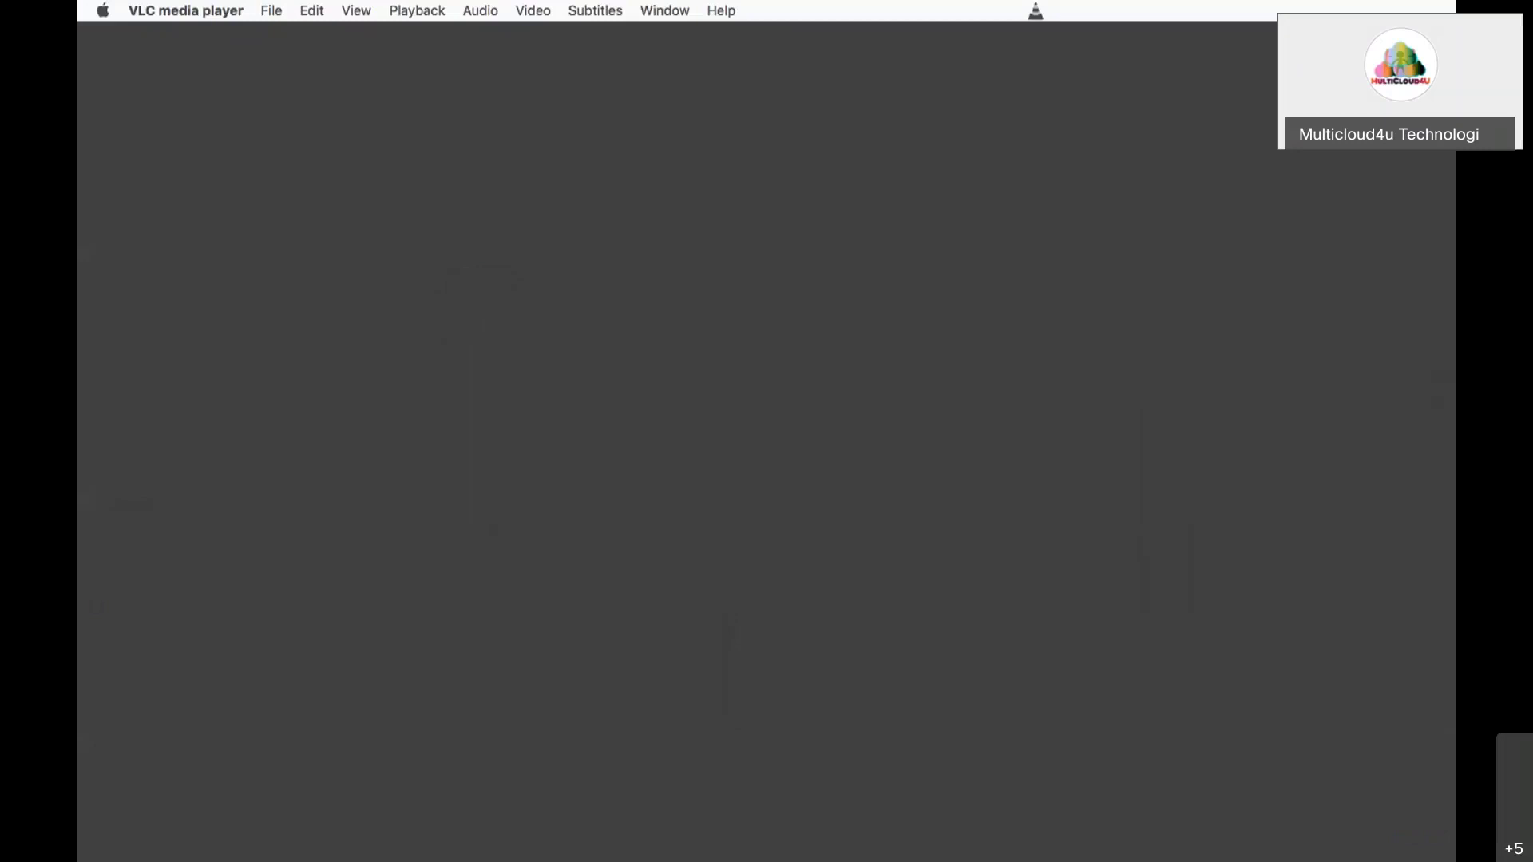
key("super+Tab")
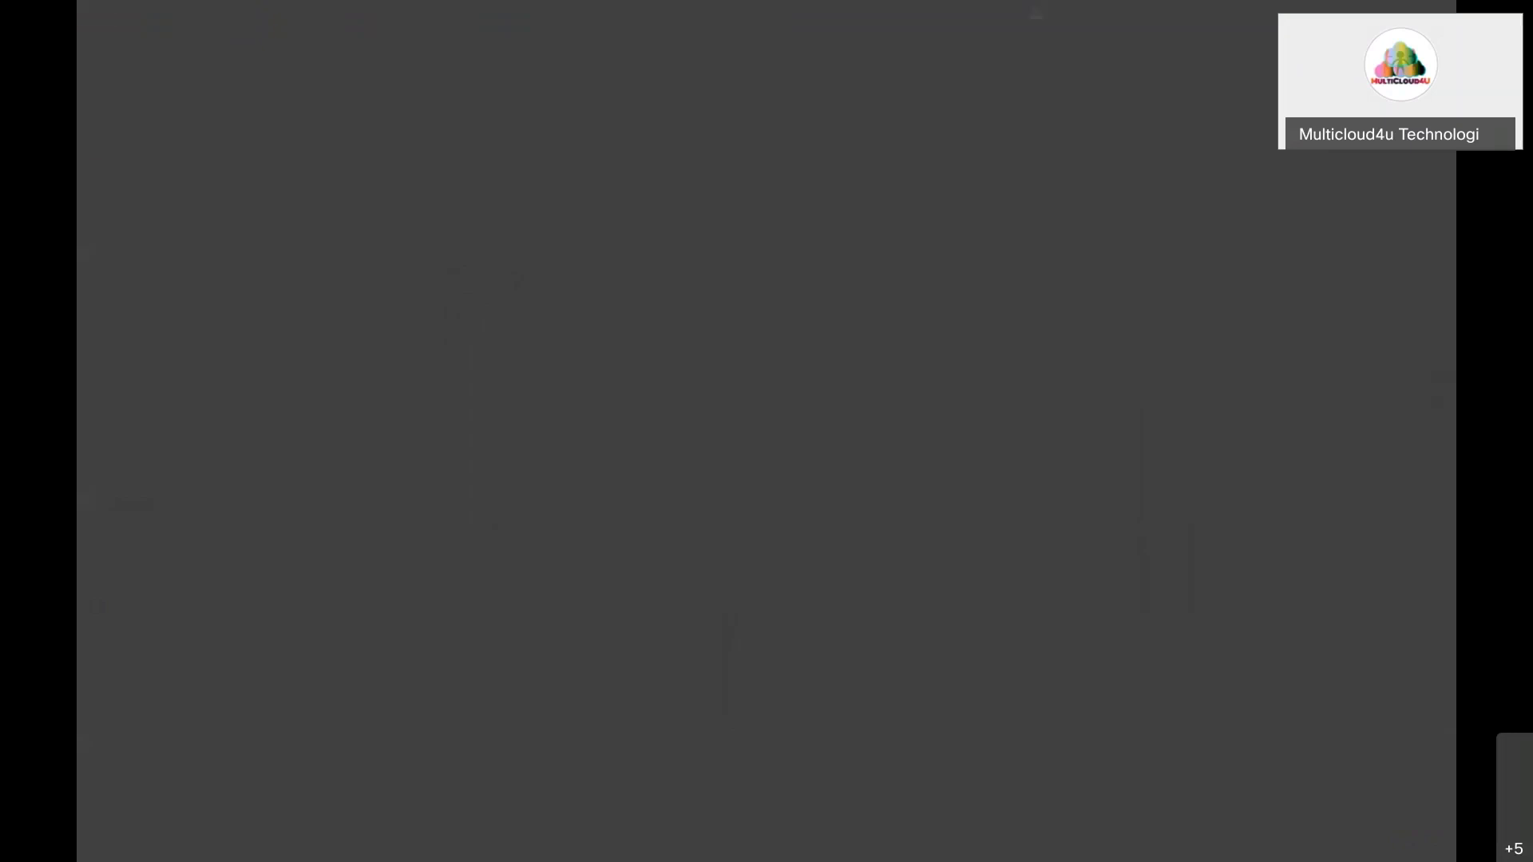